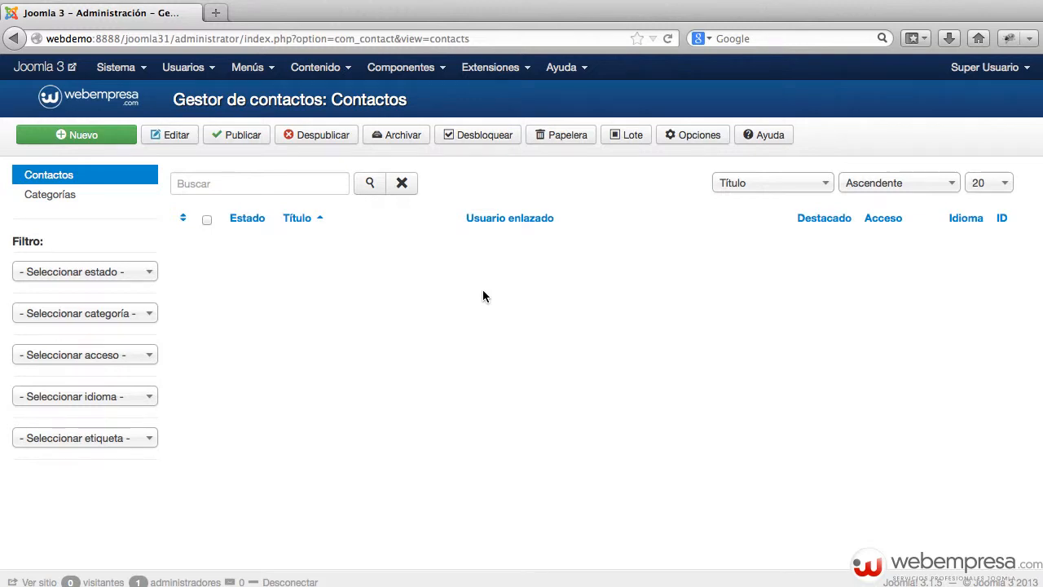
Unpublish the Sin categoría contact category and begin a new contact category
{"action": "left_click", "coordinate": [70, 195]}
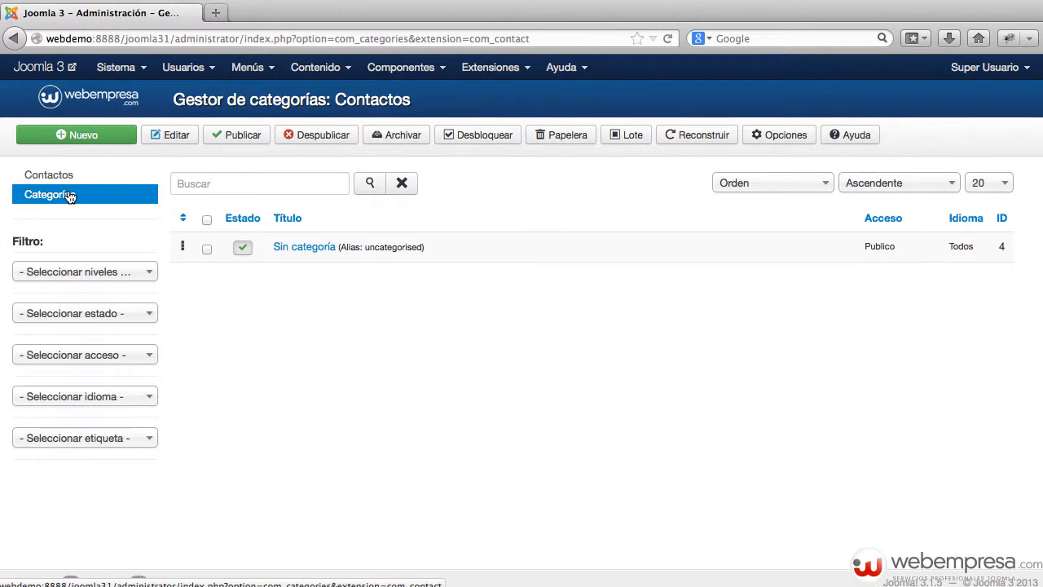
{"action": "left_click", "coordinate": [243, 249]}
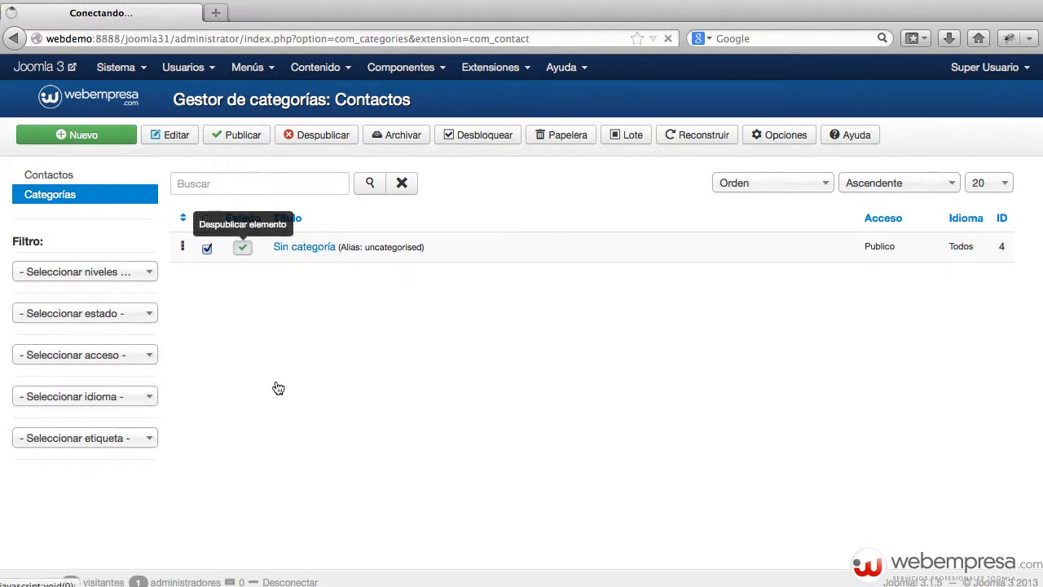
{"action": "left_click", "coordinate": [81, 141]}
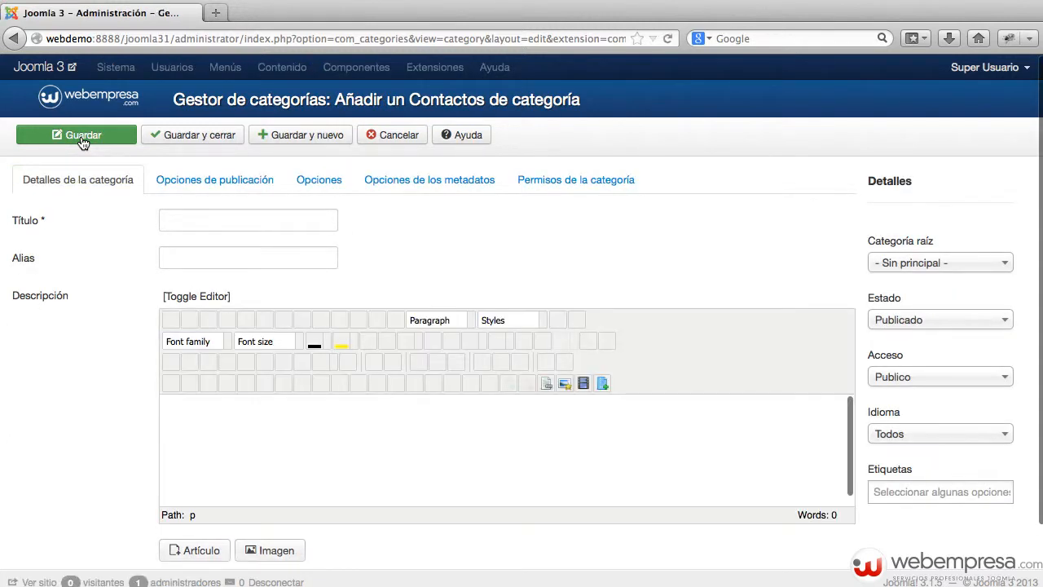
Title the new category 'Soporte' and save and close it
{"action": "left_click", "coordinate": [225, 212]}
{"action": "type", "text": "So"}
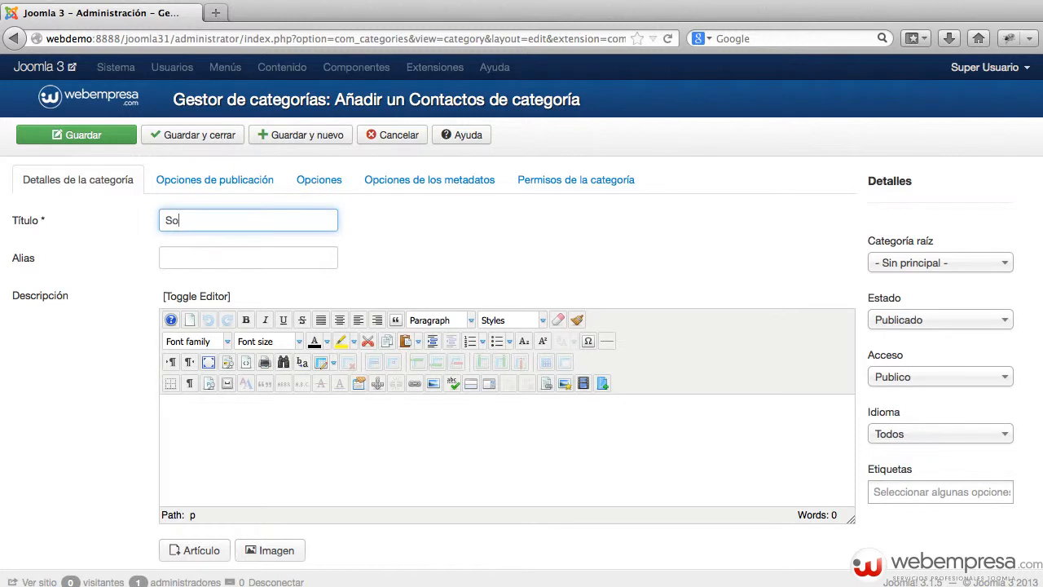
{"action": "type", "text": "porte"}
{"action": "left_click", "coordinate": [216, 136]}
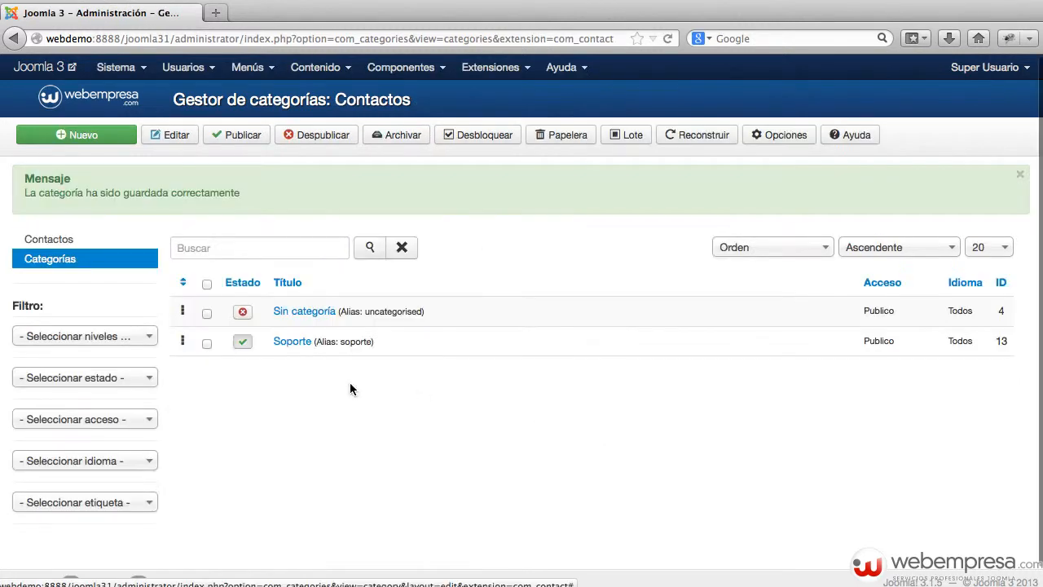
Start another contact category titled 'Ventas'
{"action": "left_click", "coordinate": [115, 139]}
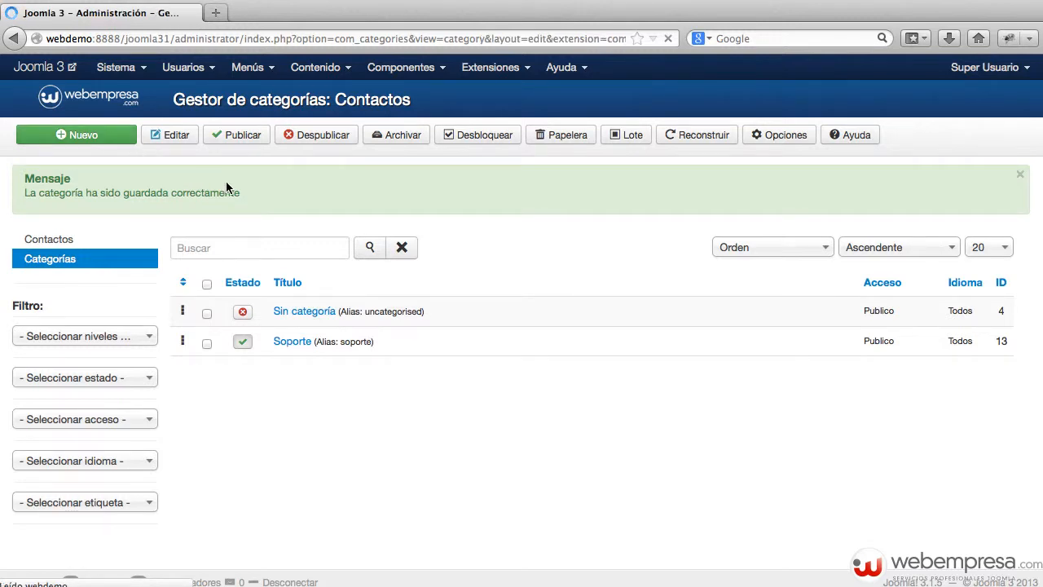
{"action": "left_click", "coordinate": [191, 222]}
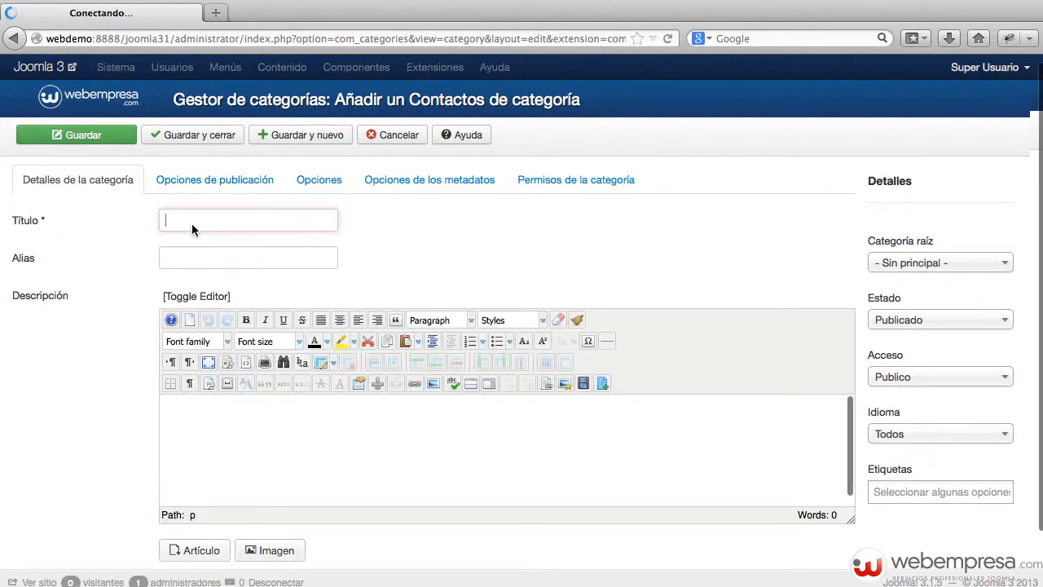
{"action": "type", "text": "Ventas"}
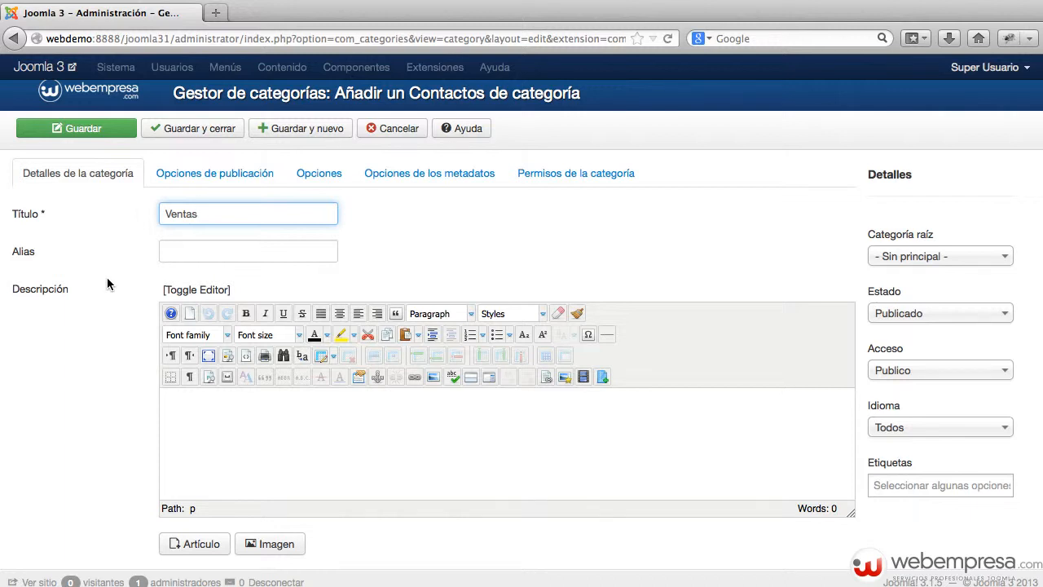
Review the publishing, options, metadata and permissions tabs, then save Ventas and return to contacts
{"action": "left_click", "coordinate": [224, 184]}
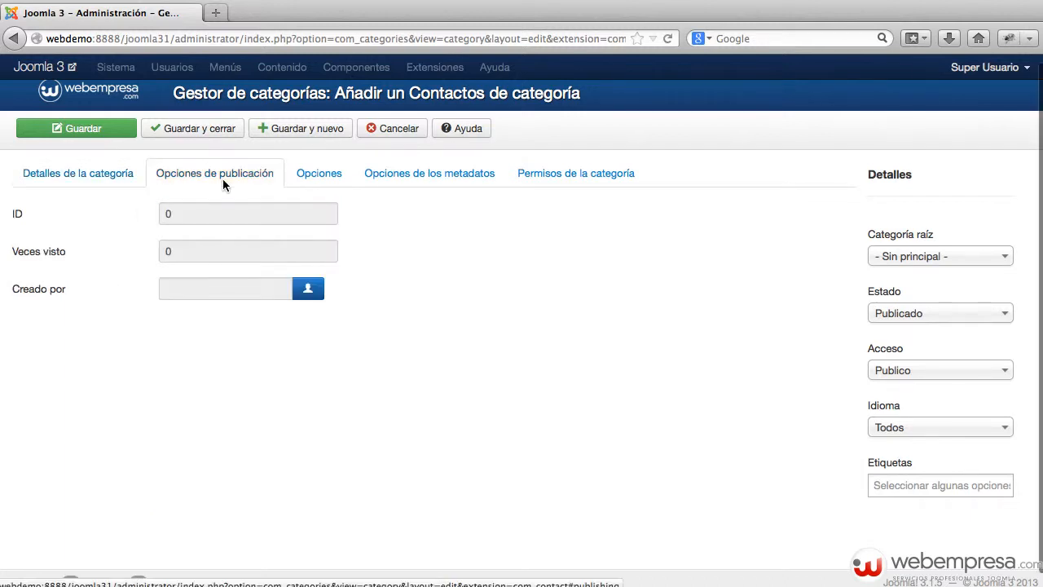
{"action": "left_click", "coordinate": [325, 179]}
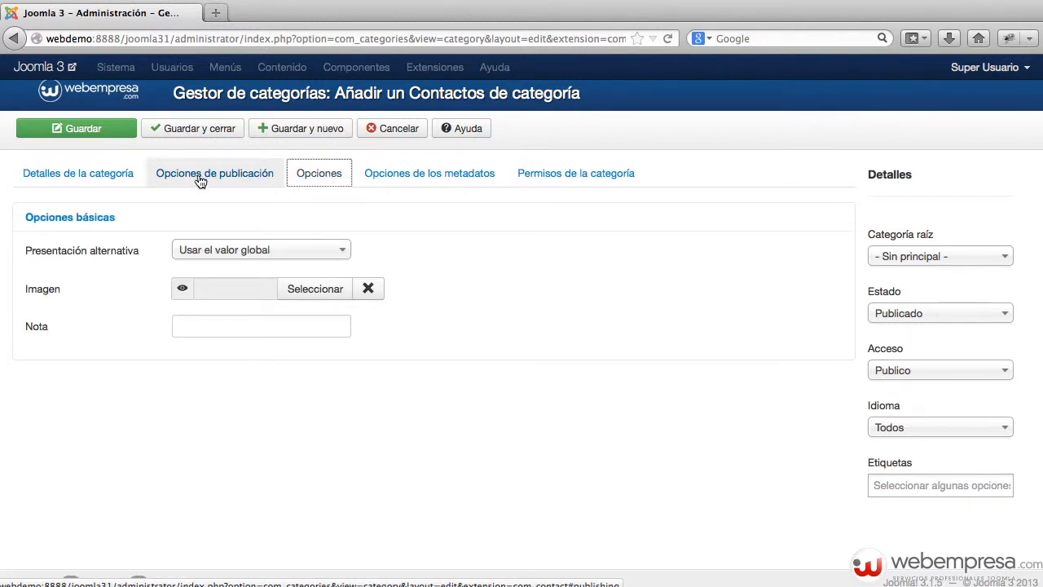
{"action": "left_click", "coordinate": [336, 186]}
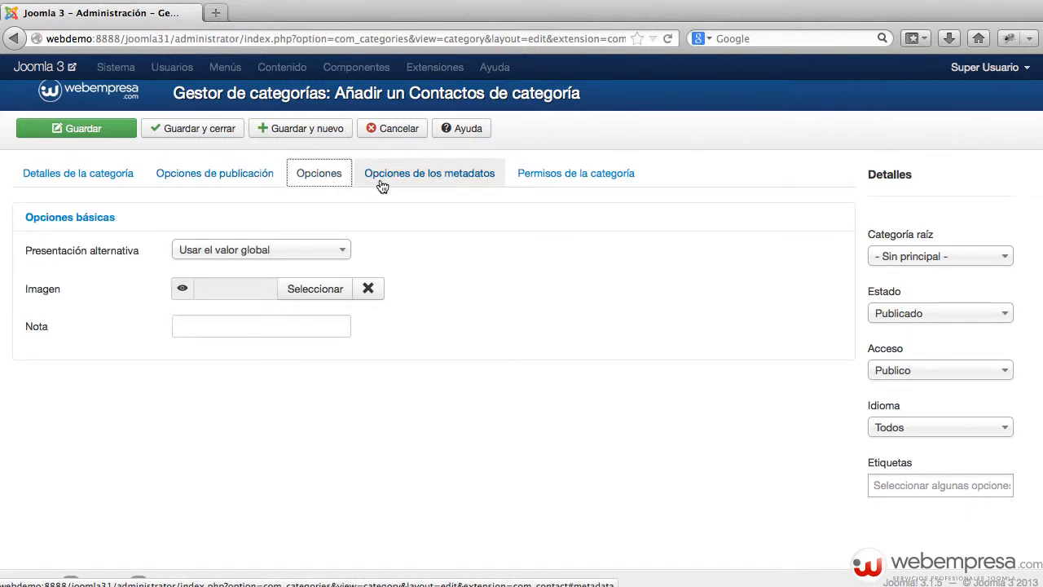
{"action": "left_click", "coordinate": [384, 182]}
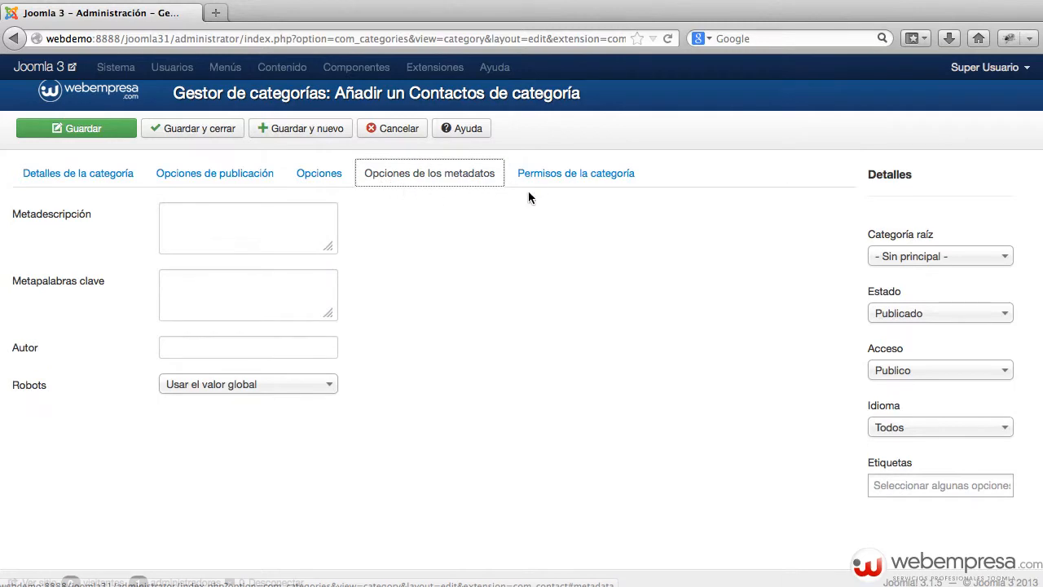
{"action": "left_click", "coordinate": [547, 180]}
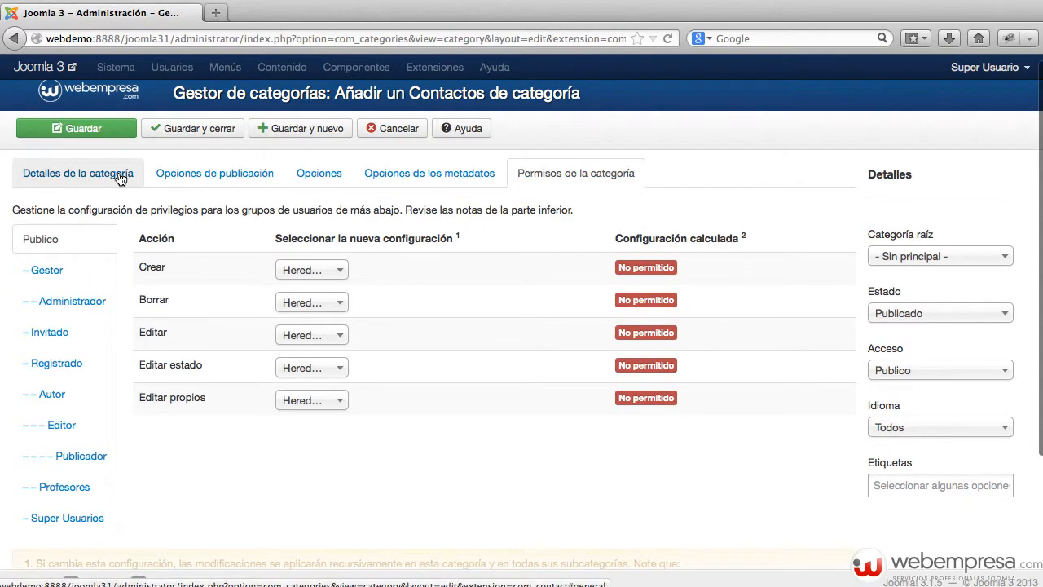
{"action": "left_click", "coordinate": [51, 179]}
{"action": "left_click", "coordinate": [587, 181]}
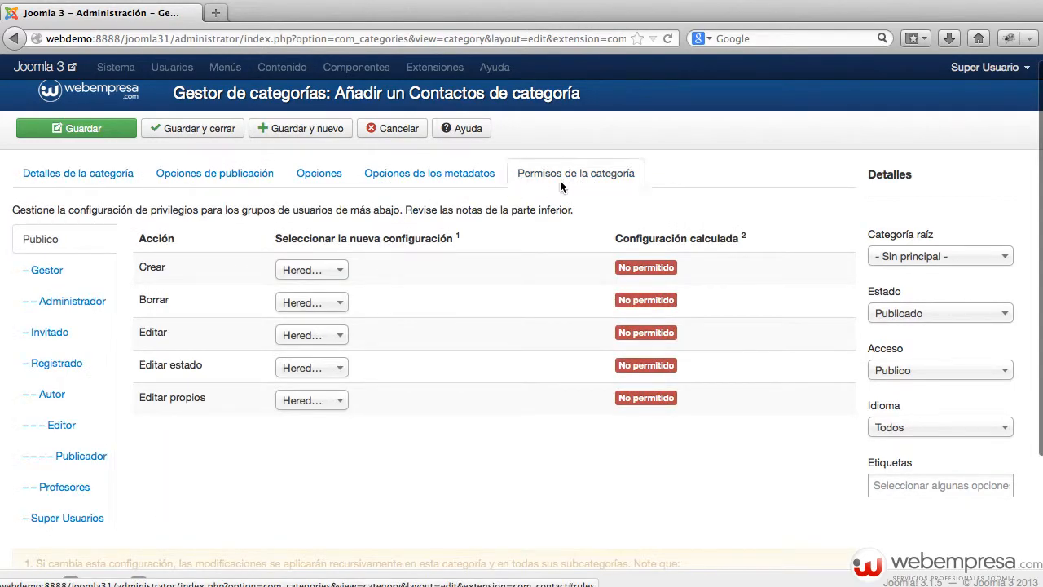
{"action": "left_click", "coordinate": [207, 135]}
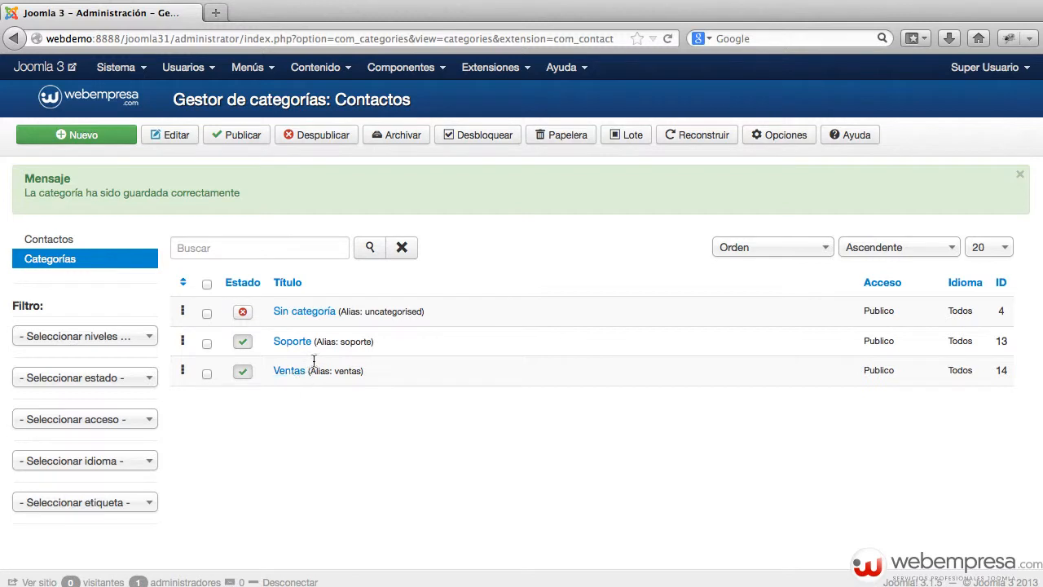
{"action": "left_click", "coordinate": [82, 235]}
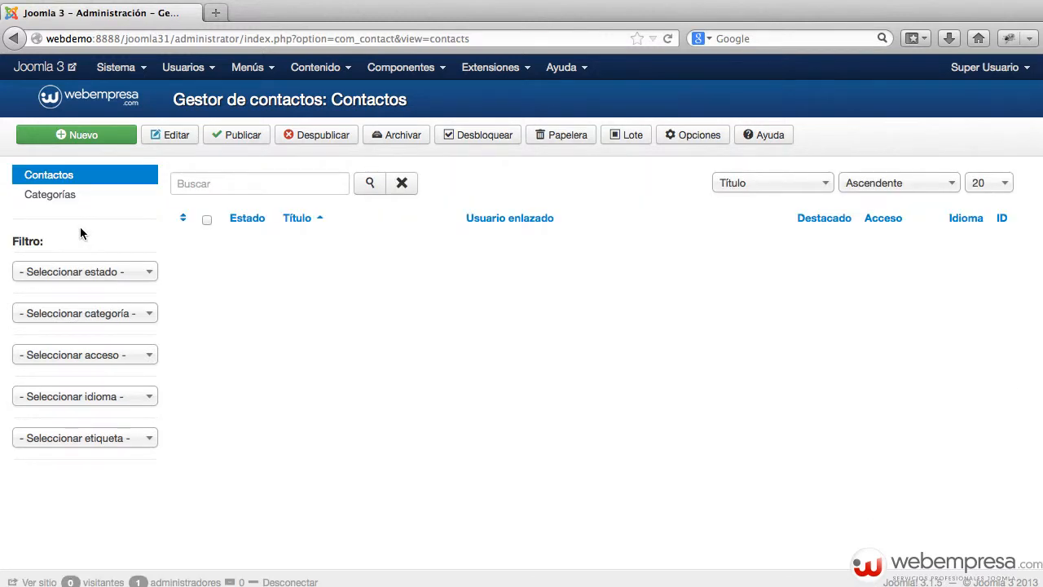
Start a new contact and enter the contact's full name
{"action": "left_click", "coordinate": [84, 139]}
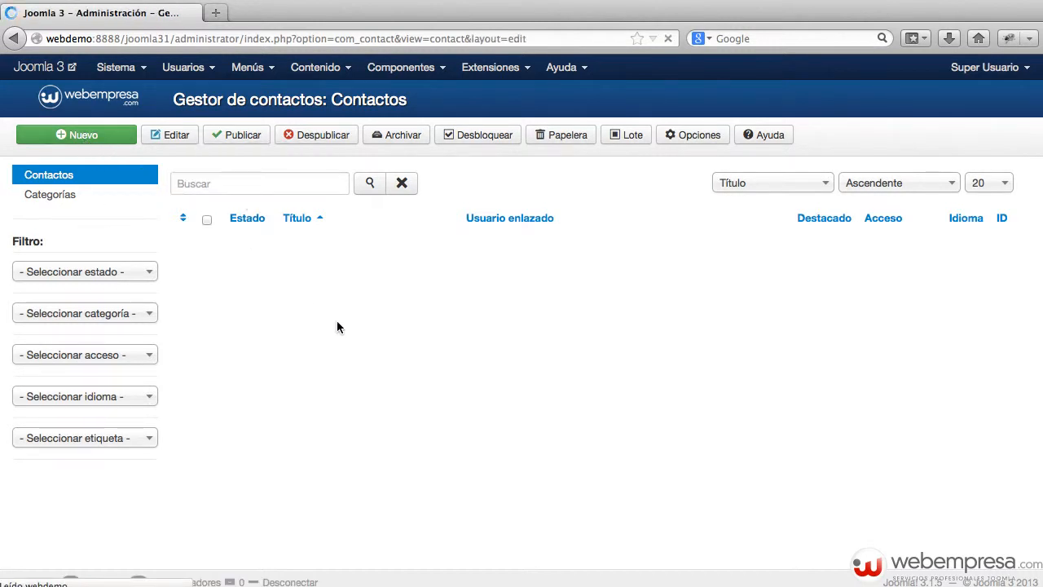
{"action": "left_click", "coordinate": [198, 220]}
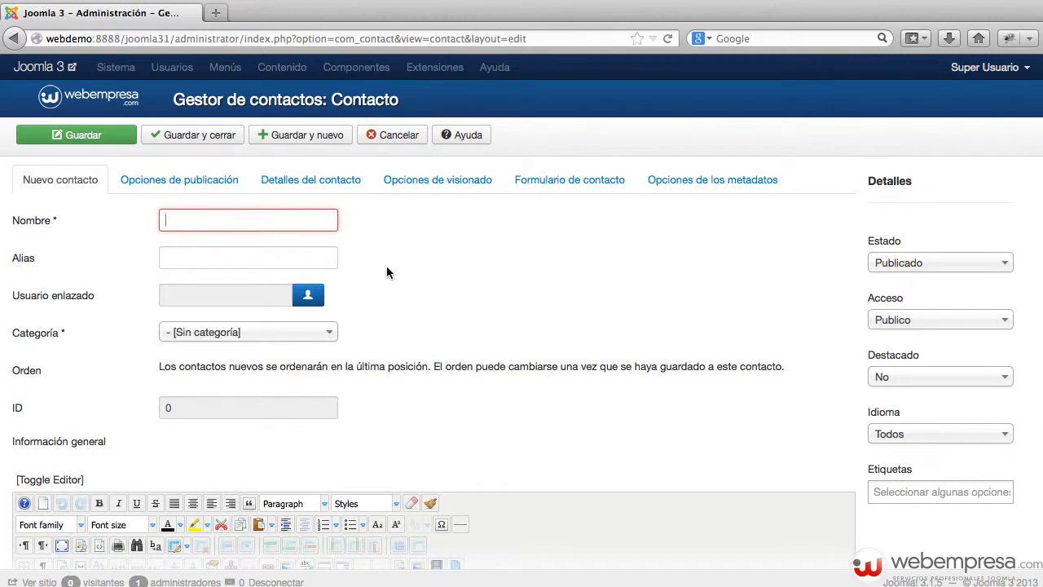
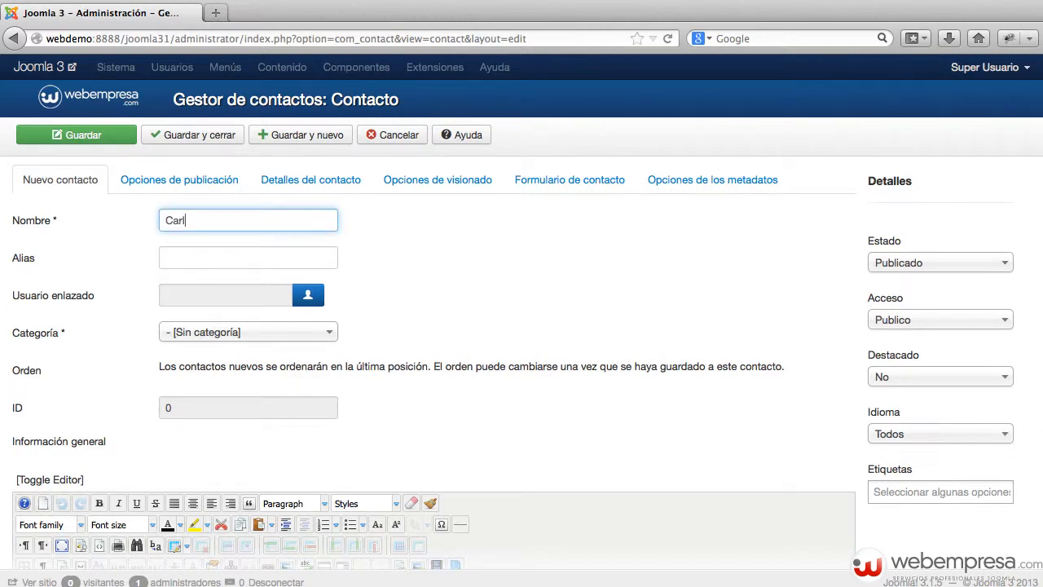
{"action": "left_click", "coordinate": [228, 248]}
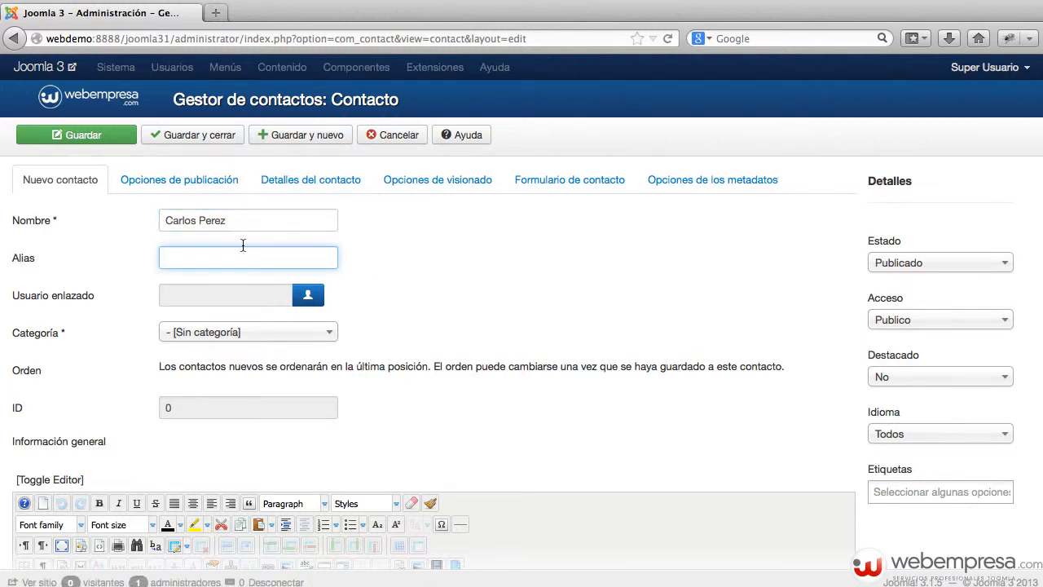
Link the matching site user account and file the contact under Soporte
{"action": "mouse_move", "coordinate": [35, 300]}
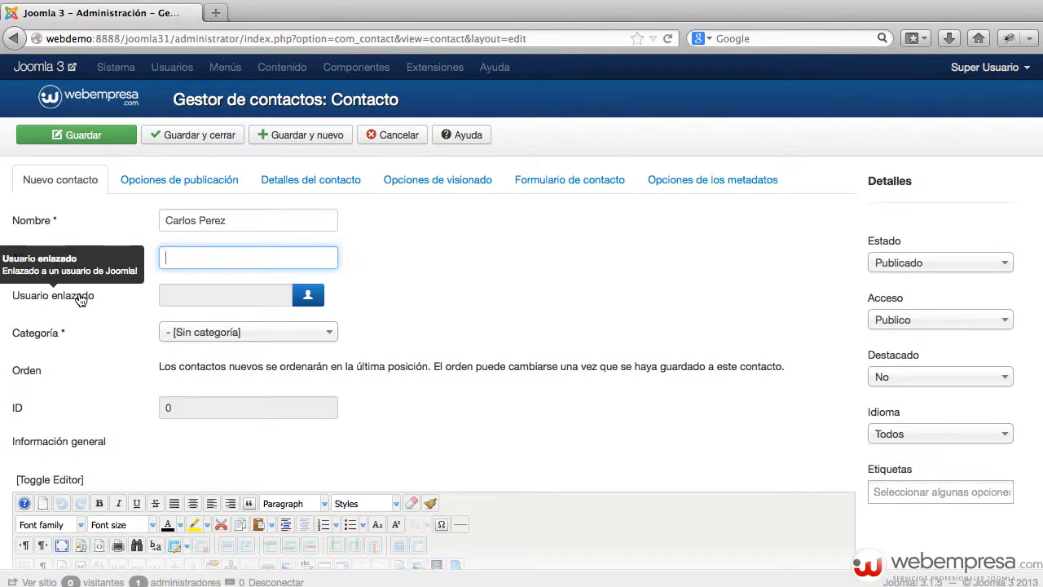
{"action": "left_click", "coordinate": [308, 295]}
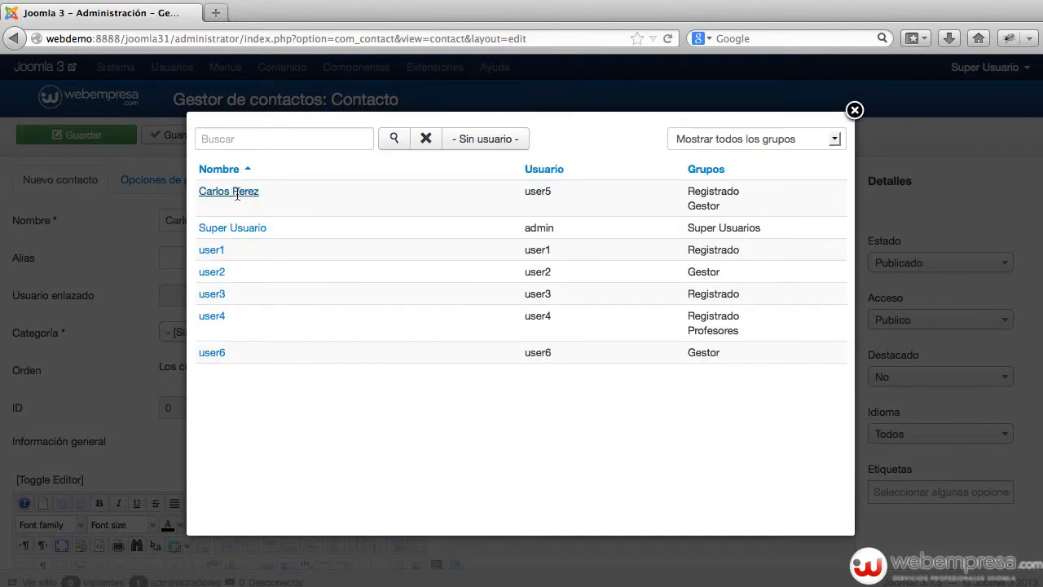
{"action": "left_click", "coordinate": [237, 192]}
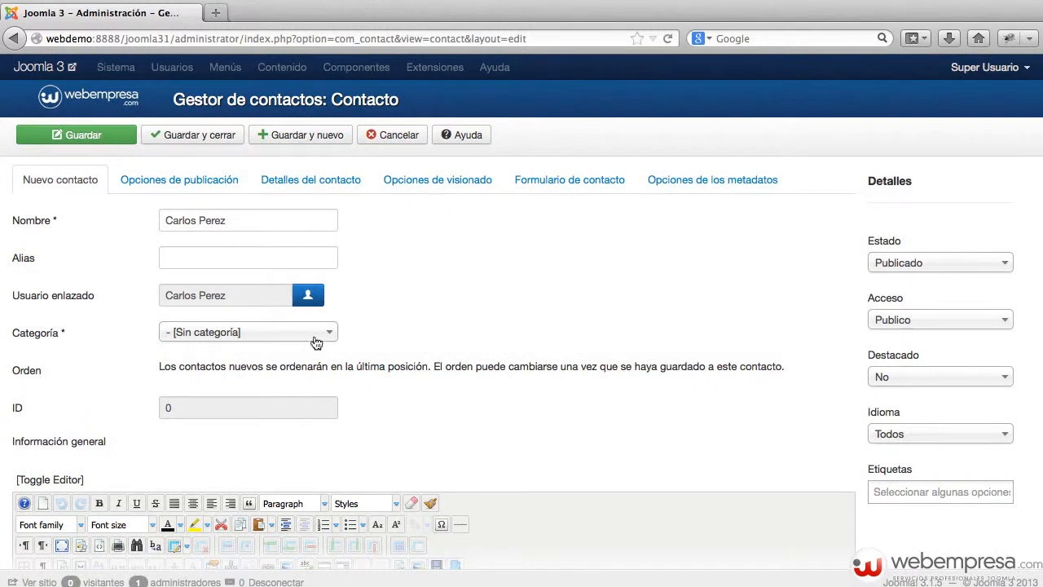
{"action": "left_click", "coordinate": [296, 339]}
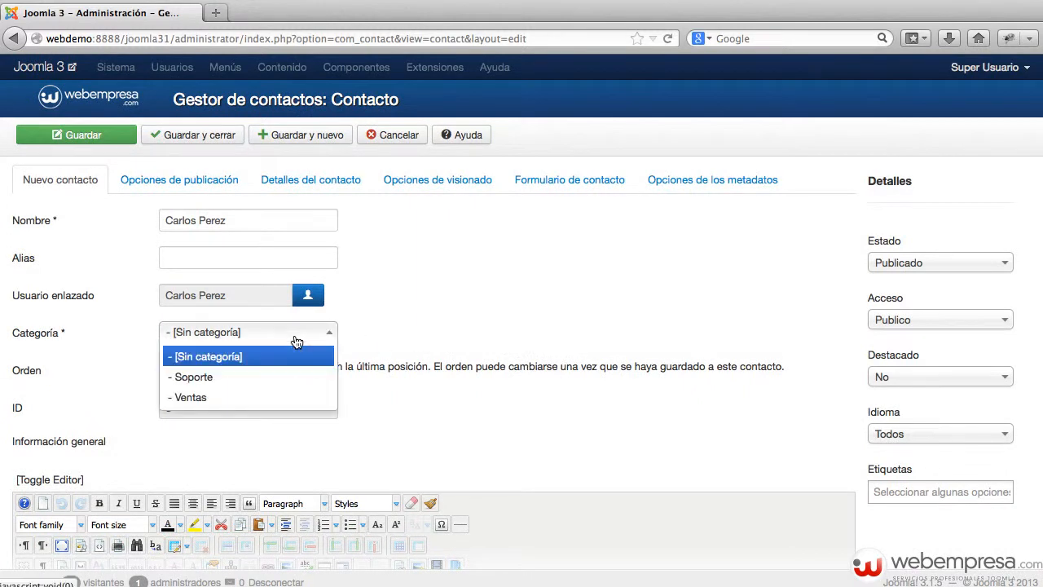
{"action": "left_click", "coordinate": [241, 377]}
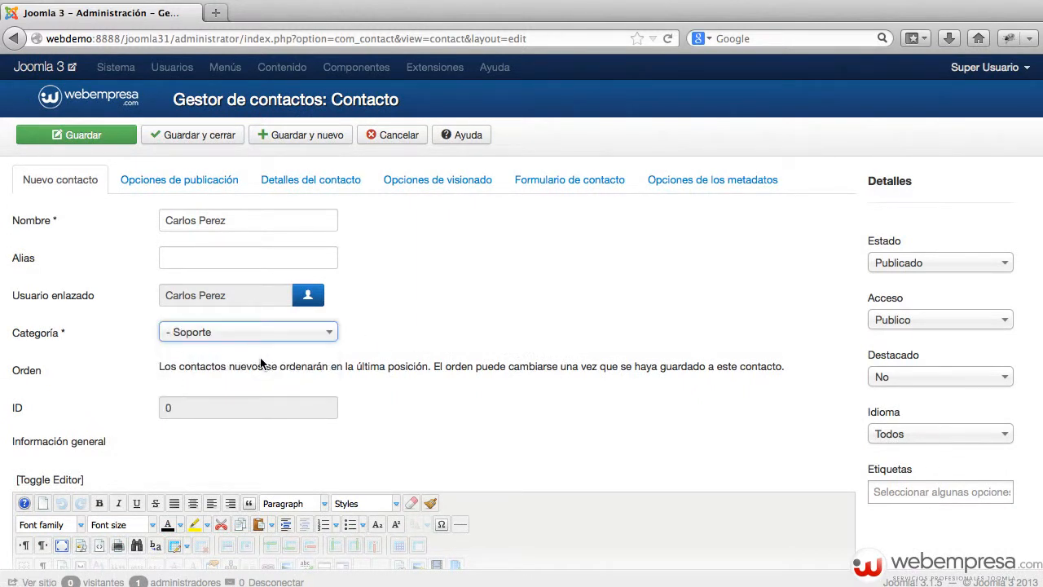
{"action": "scroll", "coordinate": [342, 363], "scroll_direction": "down", "scroll_amount": 2}
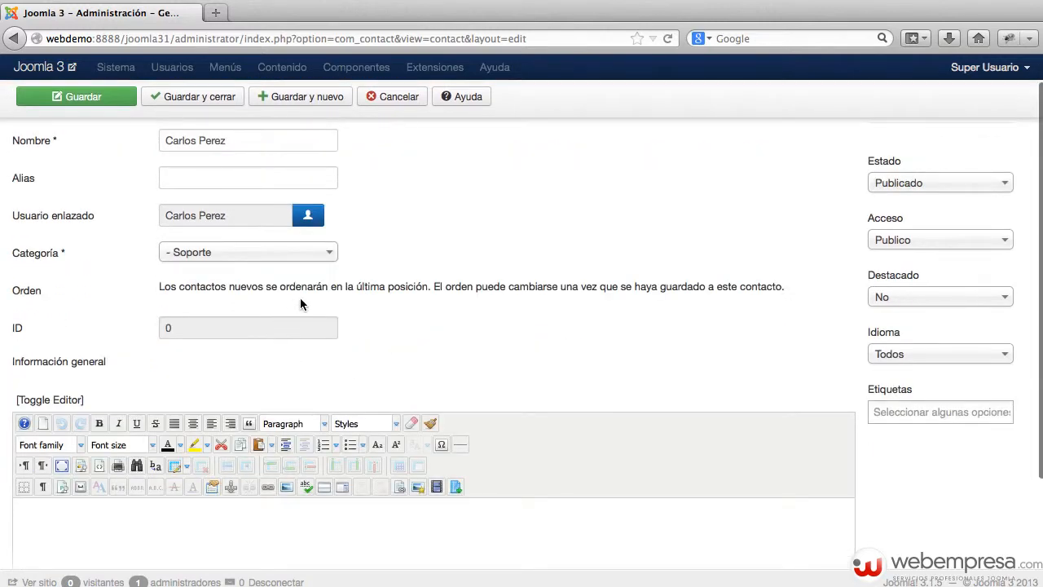
{"action": "scroll", "coordinate": [277, 339], "scroll_direction": "down", "scroll_amount": 4}
{"action": "scroll", "coordinate": [282, 391], "scroll_direction": "up", "scroll_amount": 5}
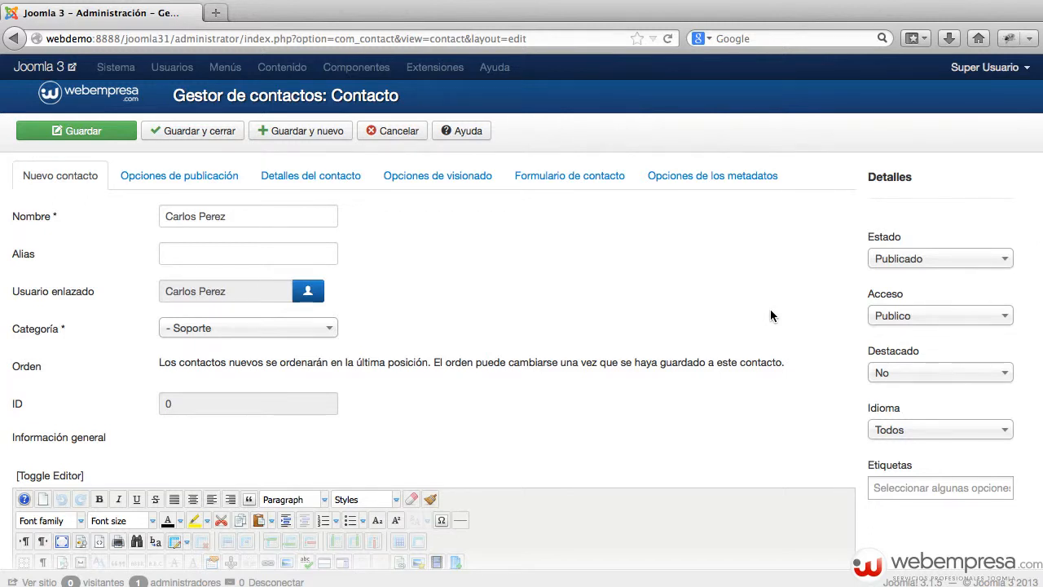
Look over the publishing options, then bring up the empty Detalles del contacto fields
{"action": "left_click", "coordinate": [229, 175]}
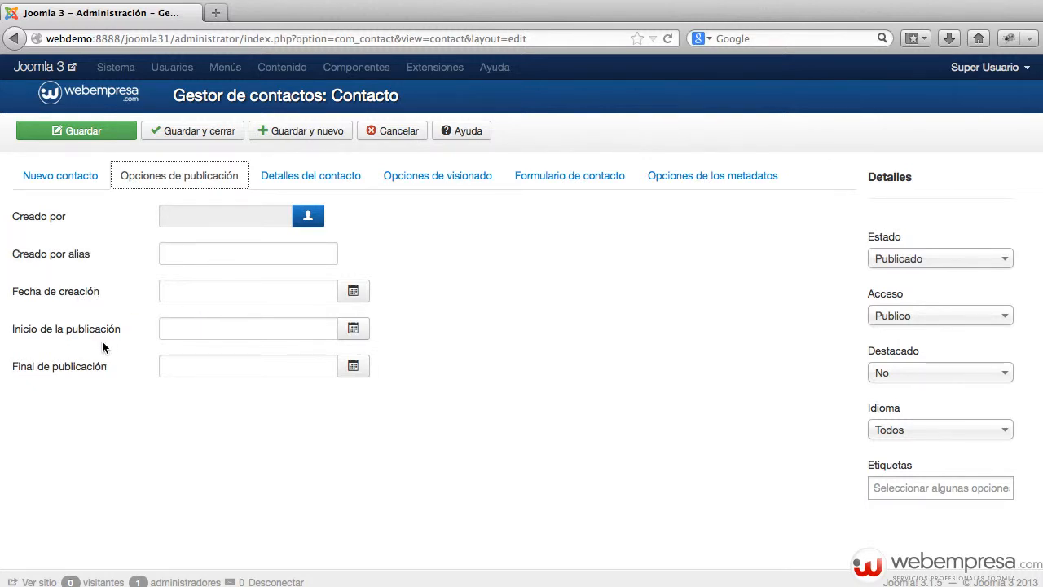
{"action": "left_click", "coordinate": [332, 177]}
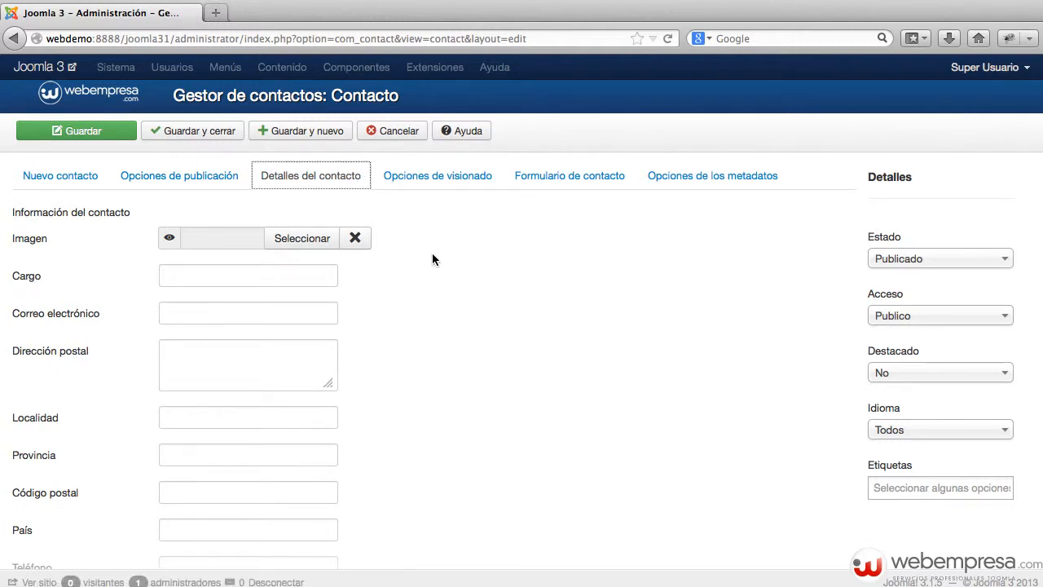
{"action": "scroll", "coordinate": [432, 259], "scroll_direction": "down", "scroll_amount": 3}
{"action": "scroll", "coordinate": [130, 211], "scroll_direction": "up", "scroll_amount": 3}
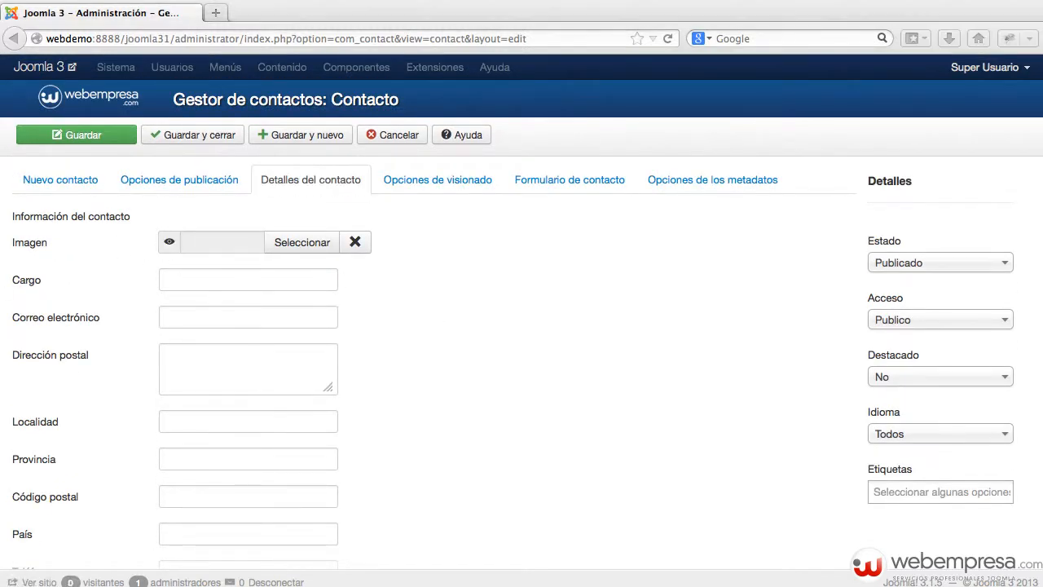
Upload usuario_anonimo.jpg to the images folder and insert it as the contact image
{"action": "key", "text": "space"}
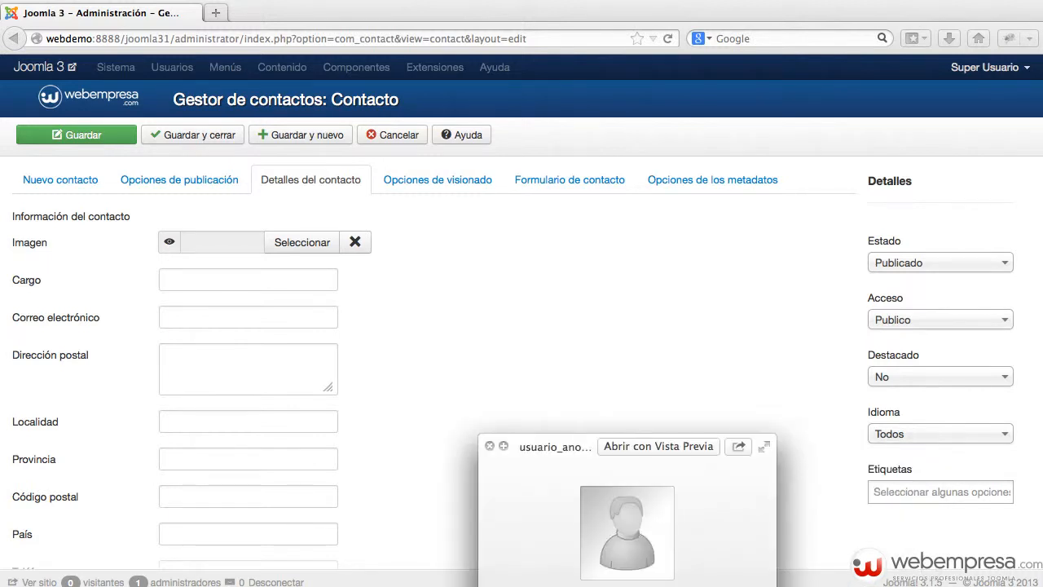
{"action": "left_click_drag", "start_coordinate": [600, 437], "coordinate": [562, 365]}
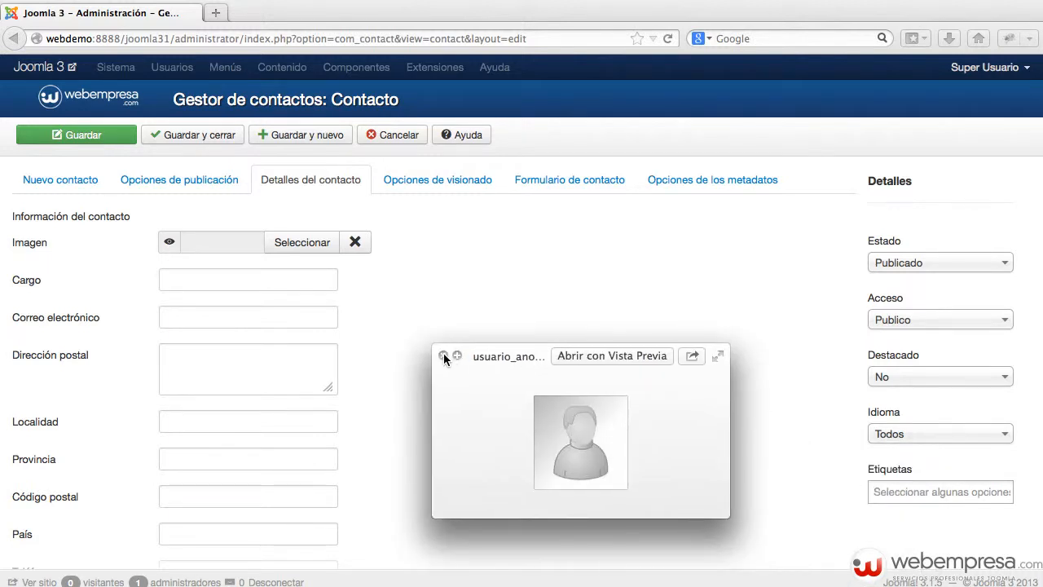
{"action": "left_click", "coordinate": [443, 353]}
{"action": "left_click", "coordinate": [284, 246]}
{"action": "left_click", "coordinate": [283, 242]}
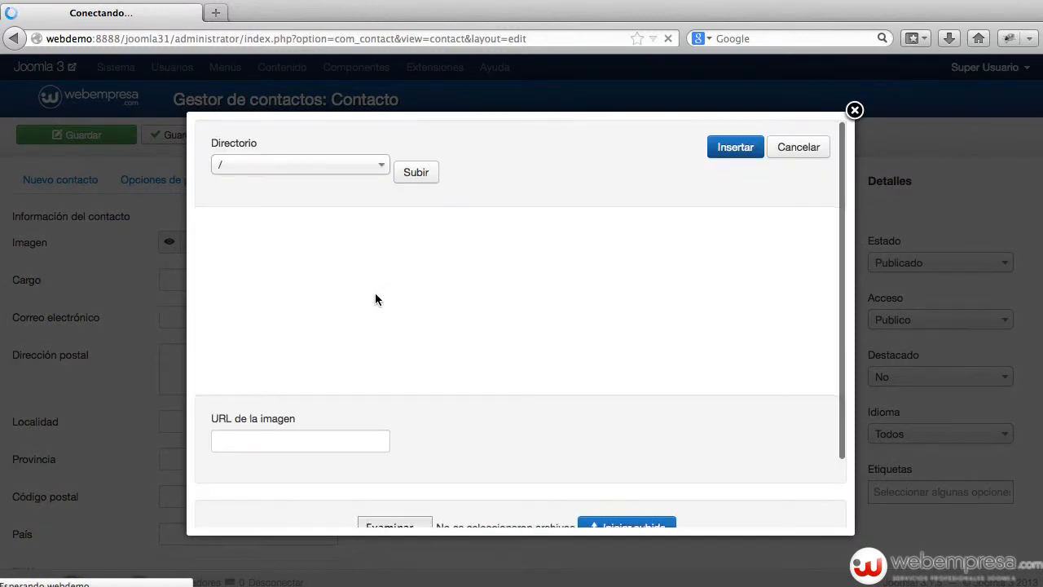
{"action": "scroll", "coordinate": [377, 298], "scroll_direction": "down", "scroll_amount": 3}
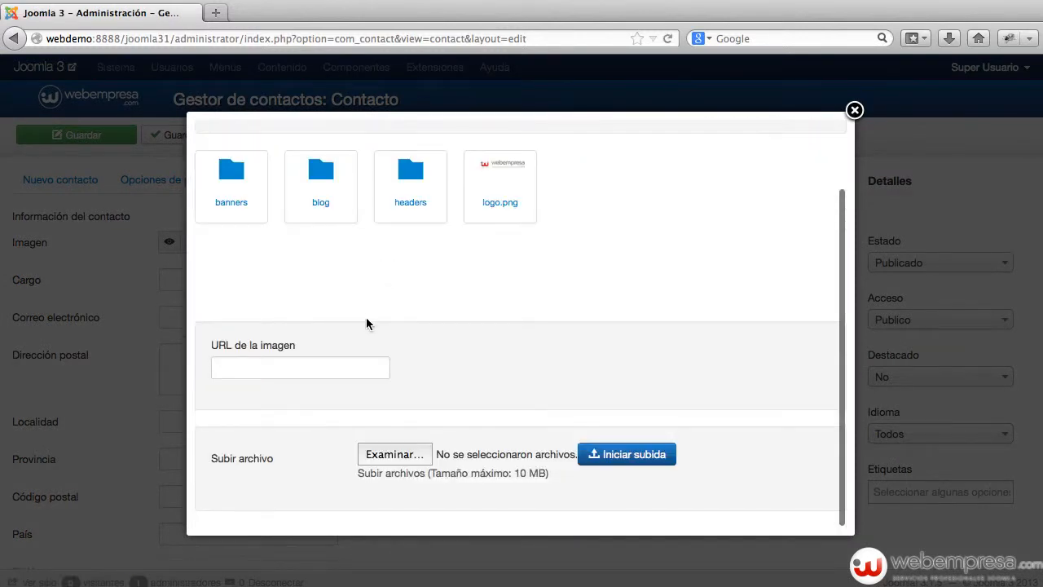
{"action": "left_click", "coordinate": [399, 454]}
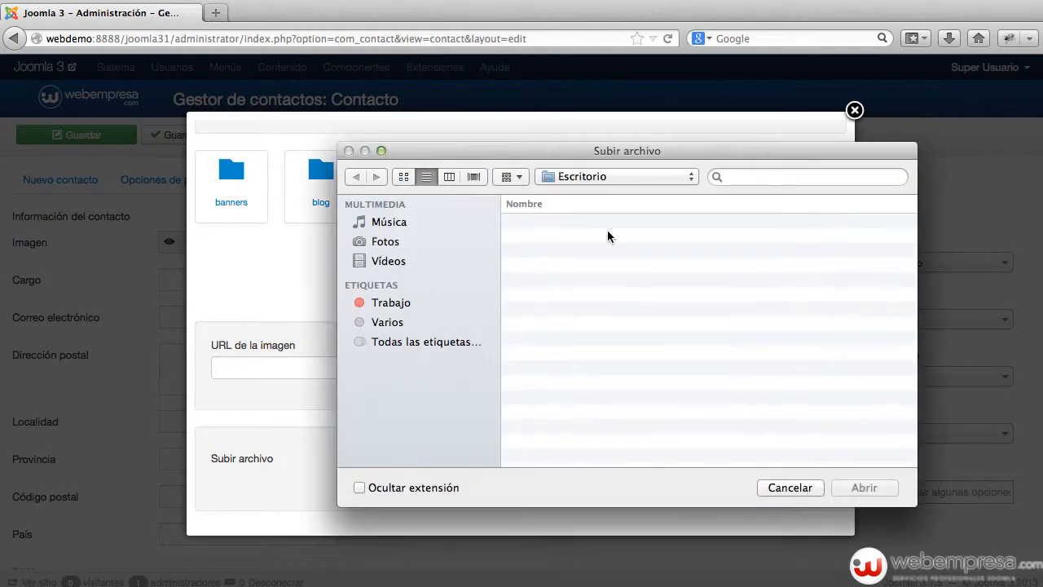
{"action": "left_click", "coordinate": [612, 223]}
{"action": "key", "text": "Return"}
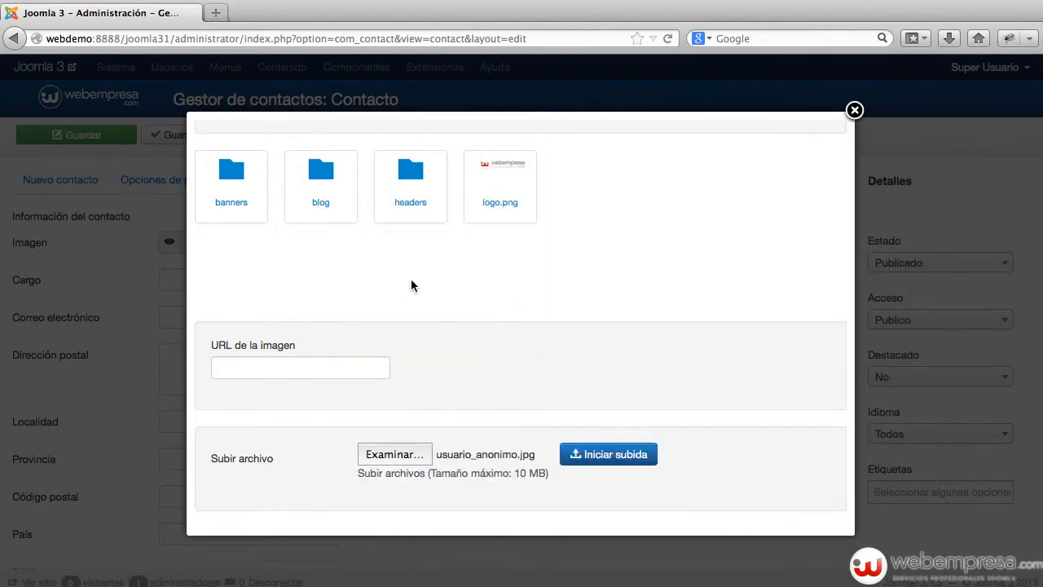
{"action": "left_click", "coordinate": [617, 455]}
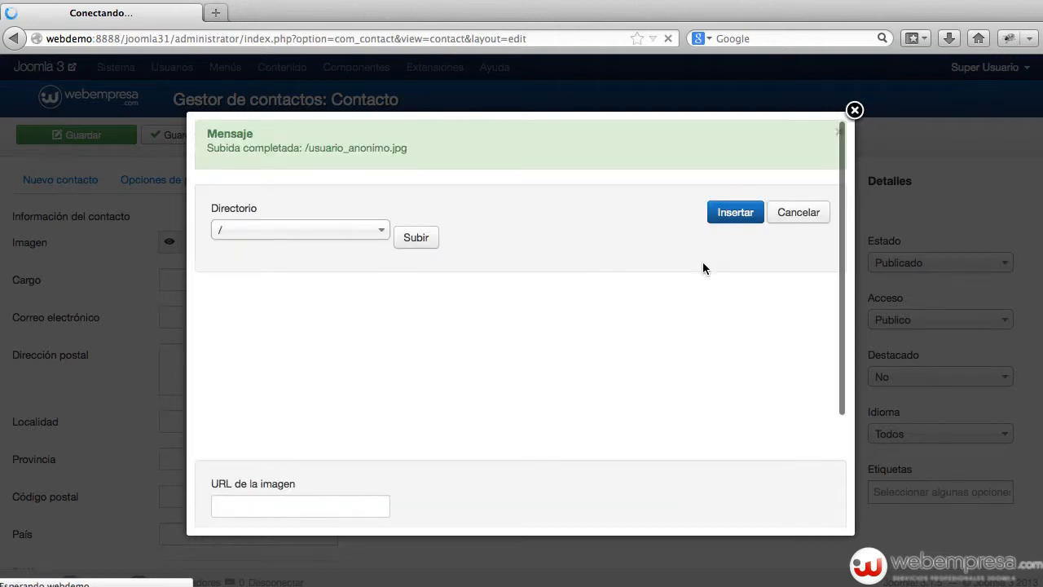
{"action": "left_click", "coordinate": [613, 316]}
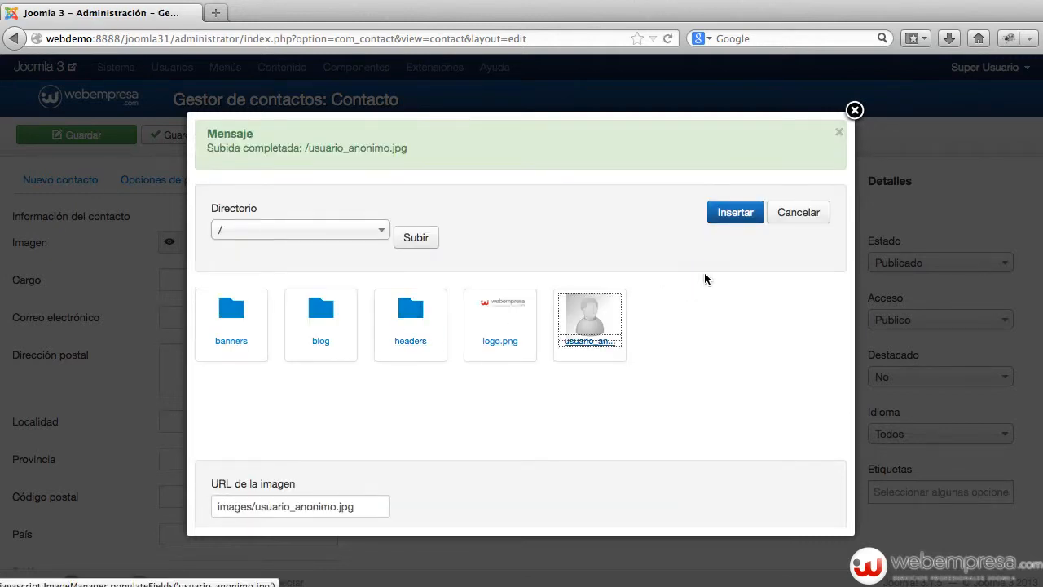
{"action": "left_click", "coordinate": [735, 213]}
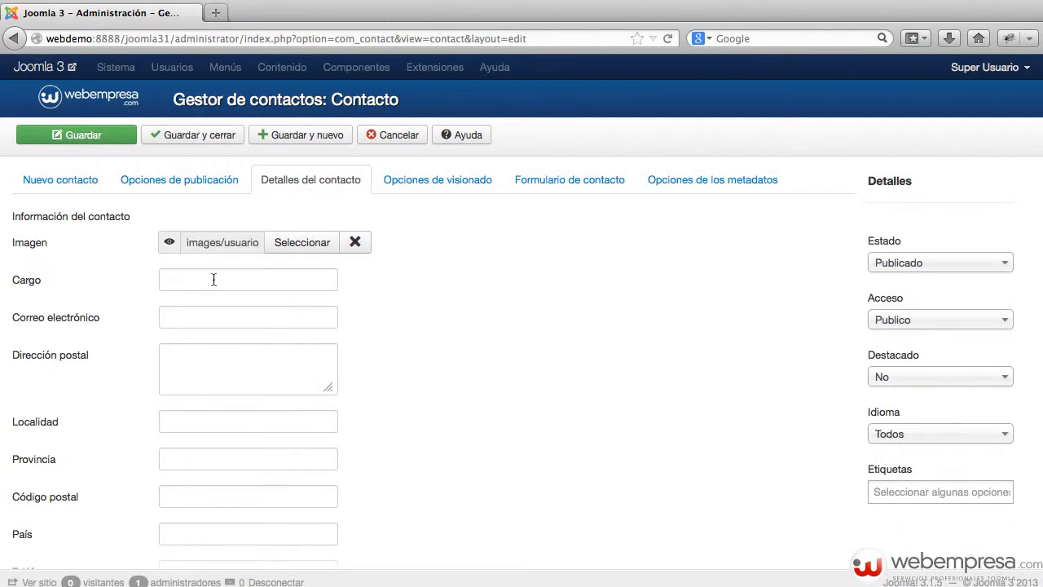
Enter position Webadmin, the contact's e-mail address and the street address
{"action": "left_click", "coordinate": [214, 280]}
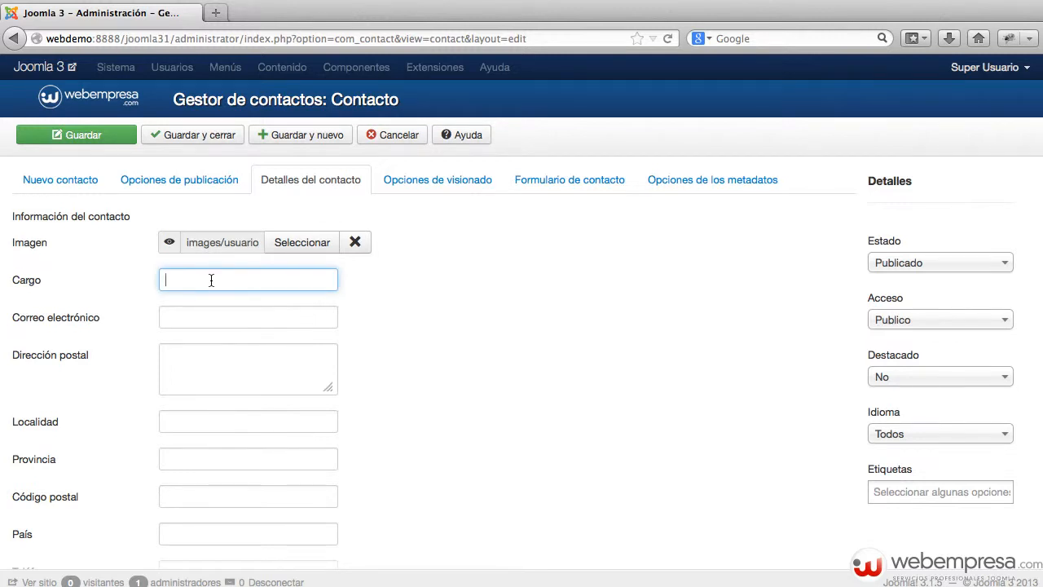
{"action": "type", "text": "Webadmin"}
{"action": "key", "text": "Tab"}
{"action": "type", "text": "a"}
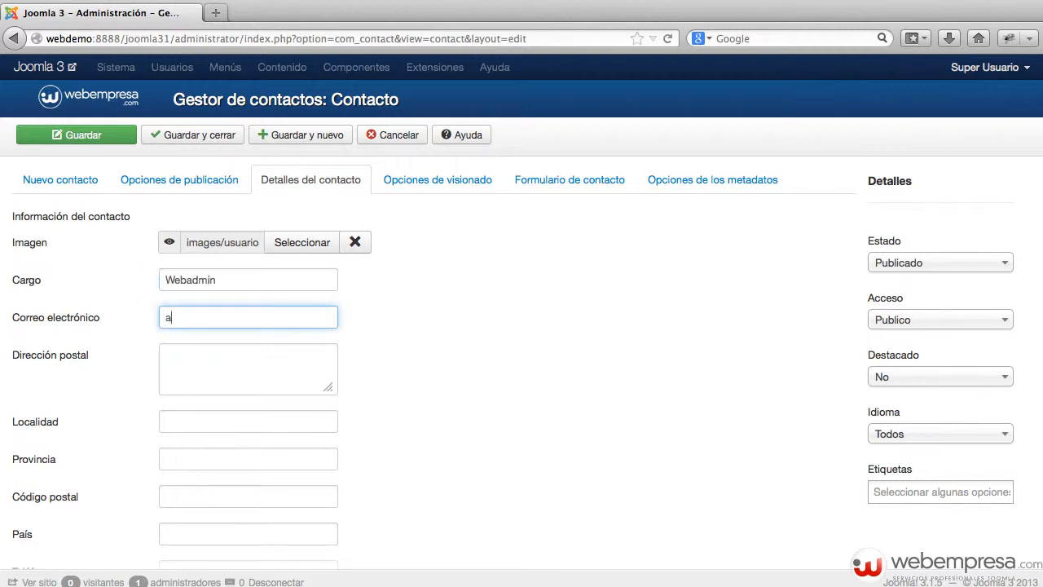
{"action": "type", "text": "dmin@admin.com"}
{"action": "key", "text": "Tab"}
{"action": "type", "text": "Di"}
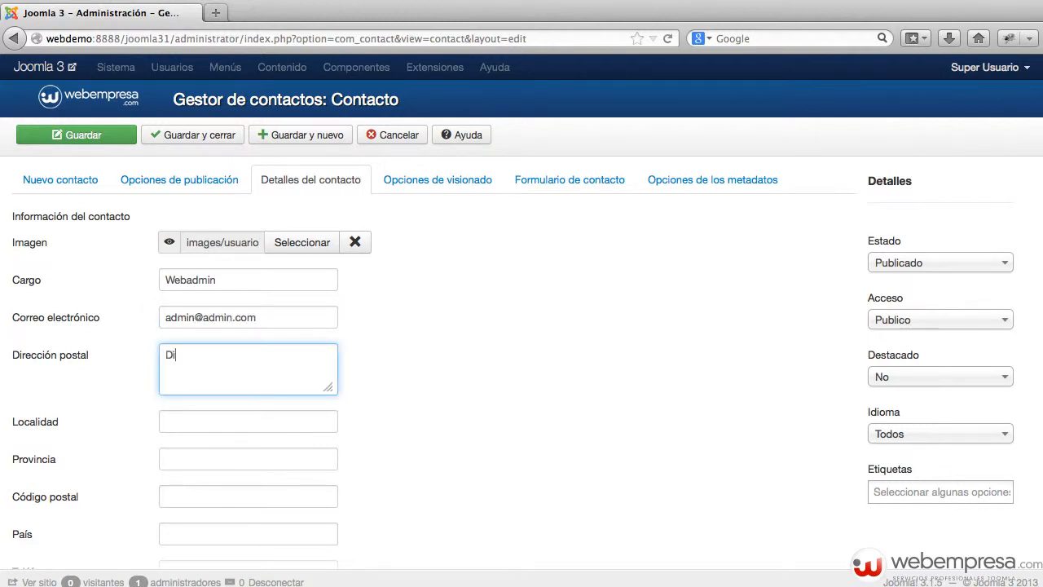
{"action": "type", "text": "recc"}
{"action": "key", "text": "super+a"}
{"action": "type", "text": "Av. Juan Pab"}
Set the contact's country to España
{"action": "left_click", "coordinate": [228, 422]}
{"action": "scroll", "coordinate": [244, 440], "scroll_direction": "down", "scroll_amount": 3}
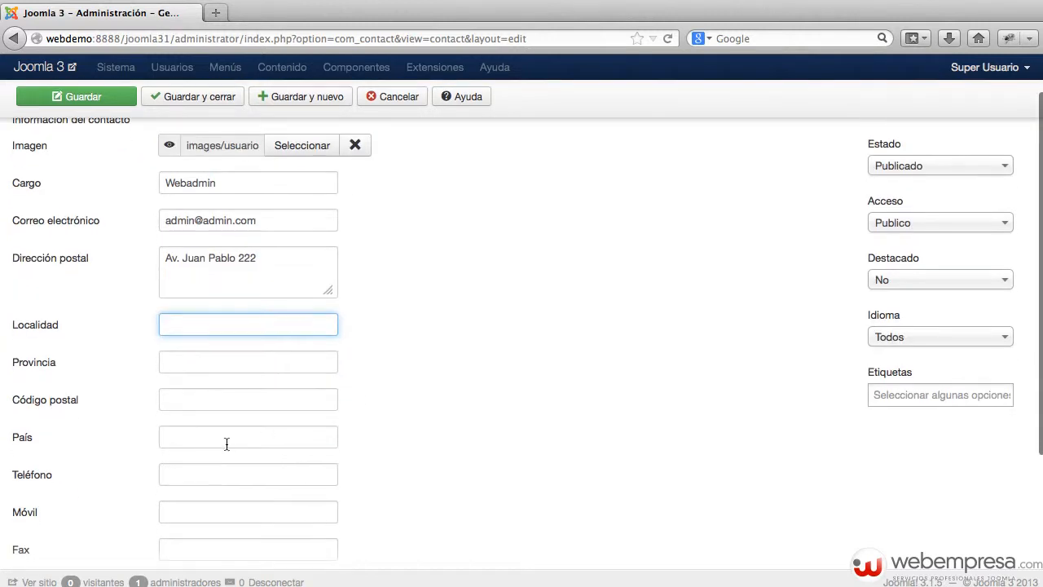
{"action": "left_click", "coordinate": [285, 431]}
{"action": "type", "text": "España"}
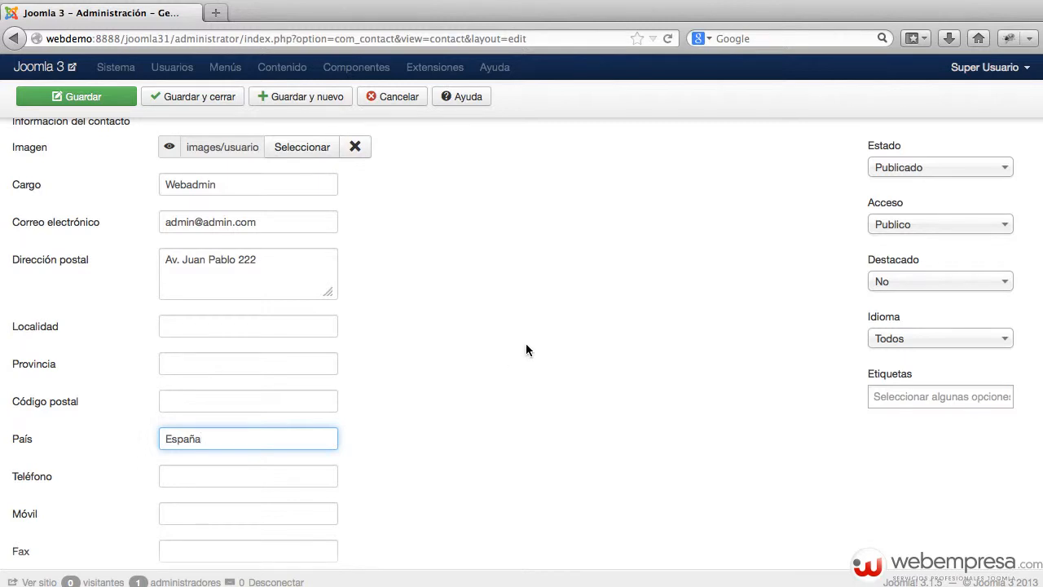
{"action": "scroll", "coordinate": [525, 349], "scroll_direction": "down", "scroll_amount": 2}
{"action": "scroll", "coordinate": [343, 424], "scroll_direction": "down", "scroll_amount": 1}
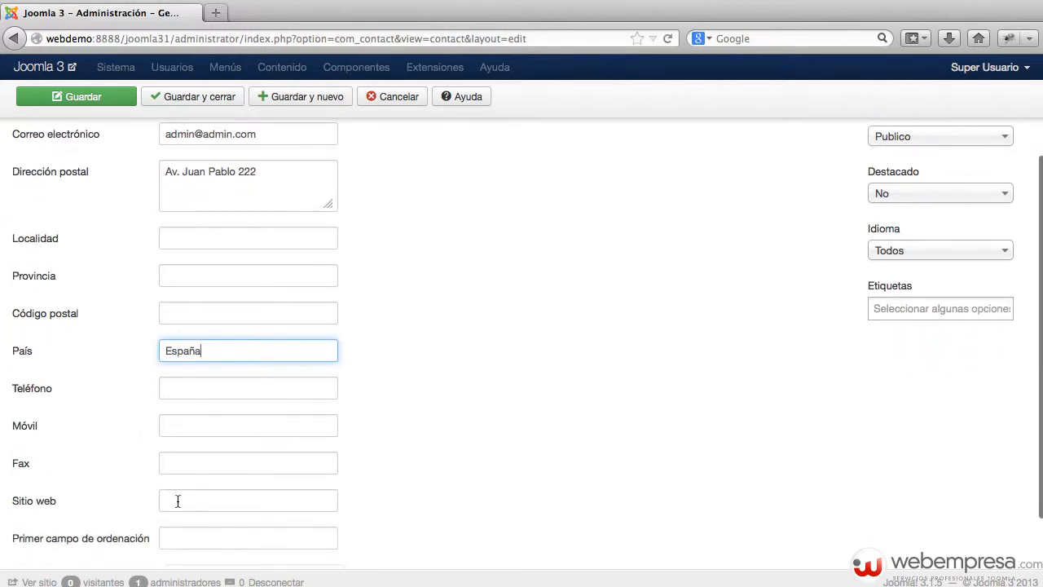
{"action": "left_click", "coordinate": [176, 499]}
{"action": "type", "text": "ww.w"}
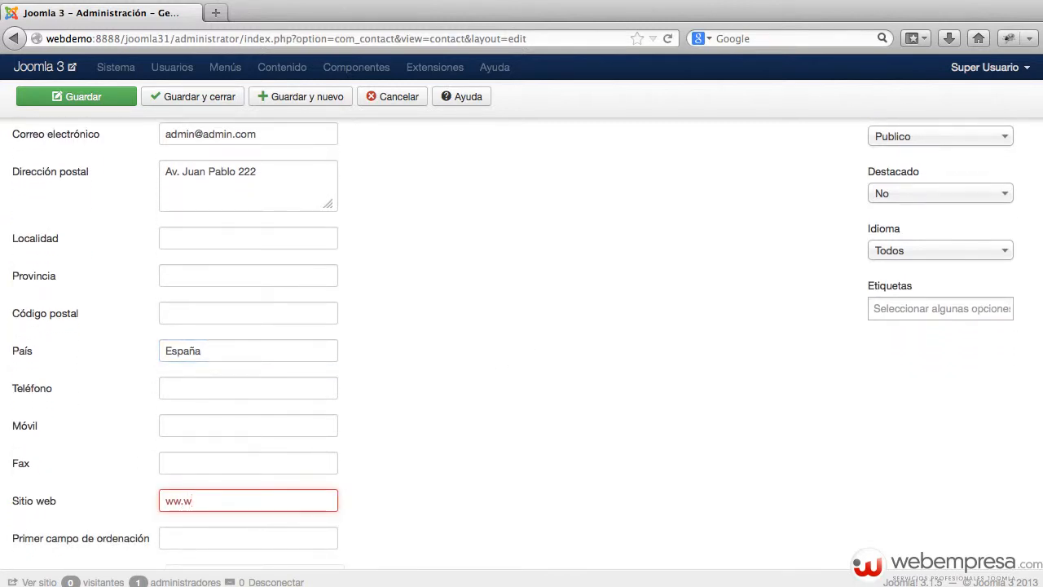
{"action": "key", "text": "BackSpace"}
{"action": "key", "text": "BackSpace"}
{"action": "key", "text": "BackSpace"}
{"action": "key", "text": "BackSpace"}
{"action": "type", "text": "http://w"}
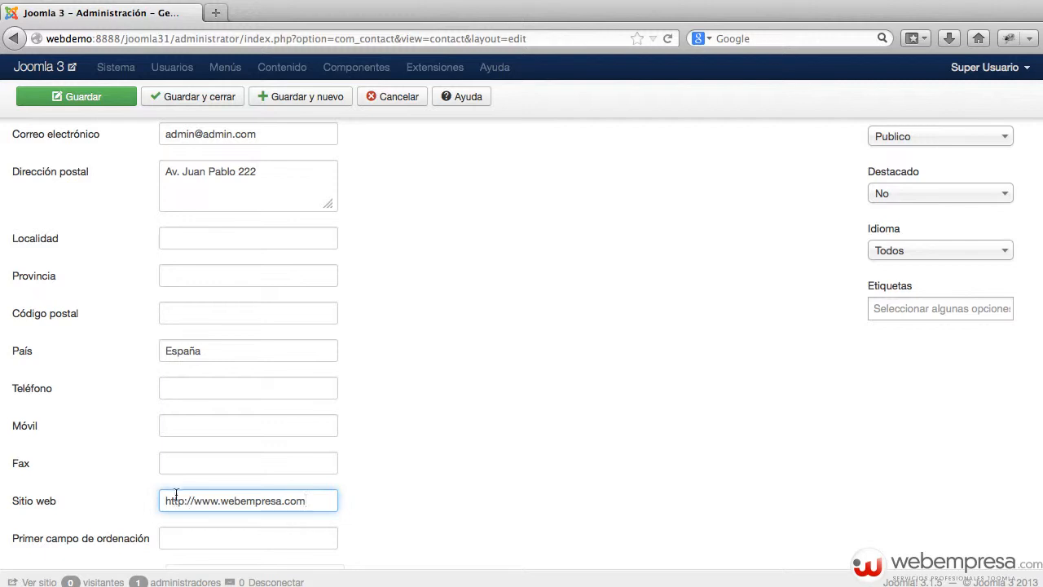
{"action": "scroll", "coordinate": [176, 494], "scroll_direction": "down", "scroll_amount": 1}
{"action": "left_click", "coordinate": [209, 382]}
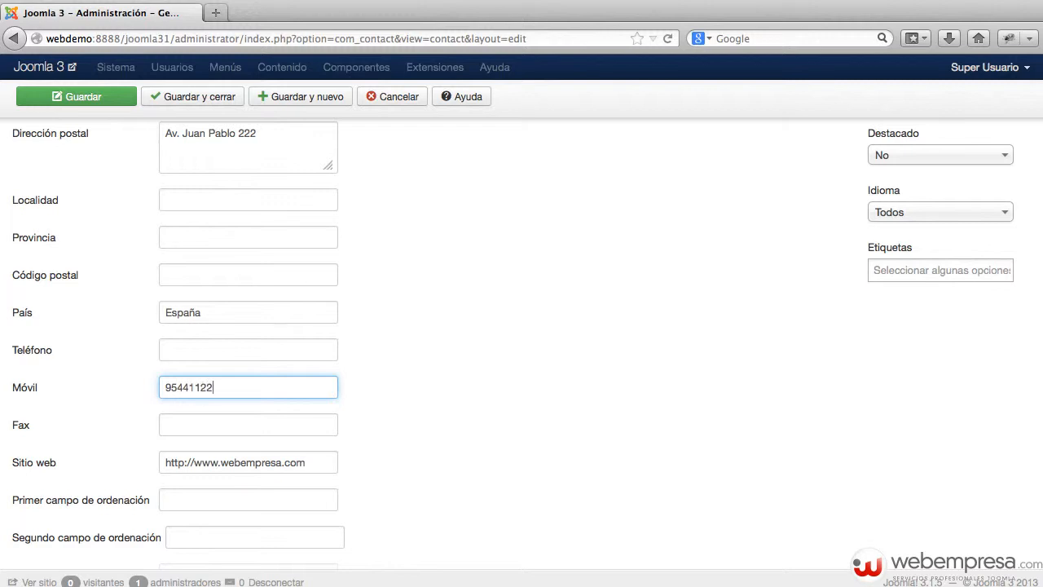
{"action": "scroll", "coordinate": [226, 376], "scroll_direction": "down", "scroll_amount": 2}
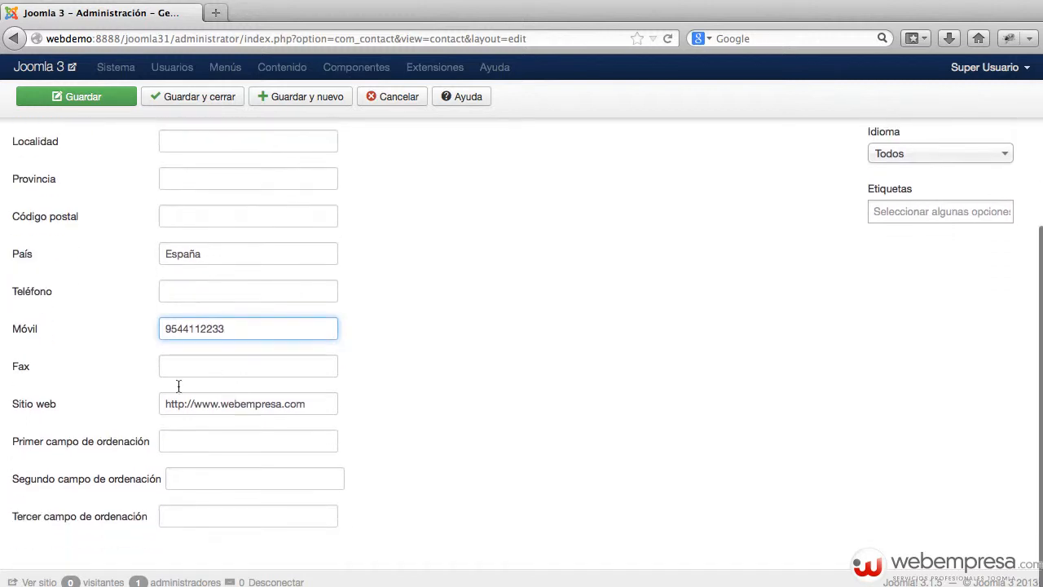
{"action": "scroll", "coordinate": [306, 352], "scroll_direction": "up", "scroll_amount": 6}
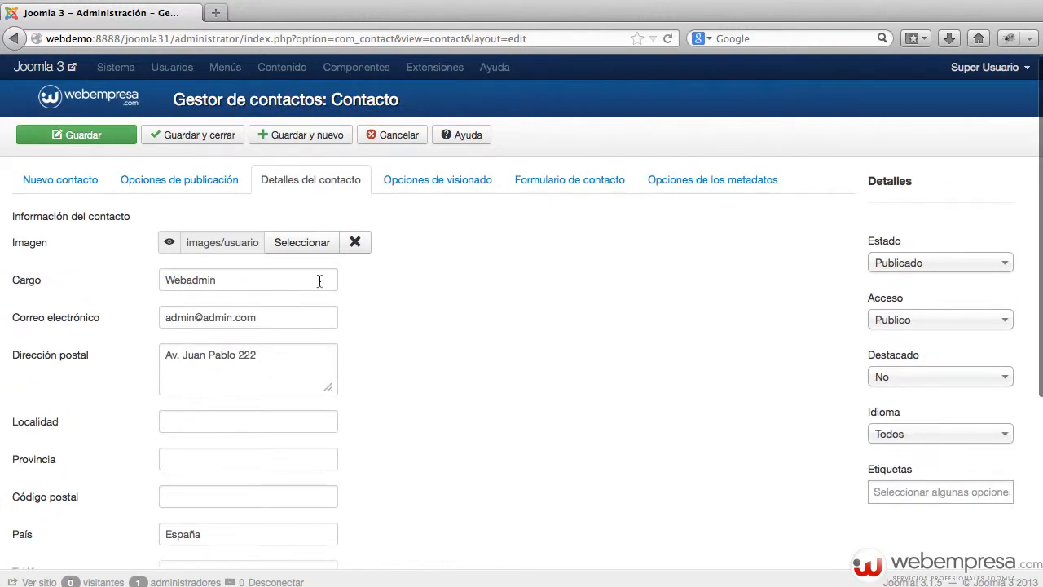
{"action": "scroll", "coordinate": [313, 447], "scroll_direction": "down", "scroll_amount": 1}
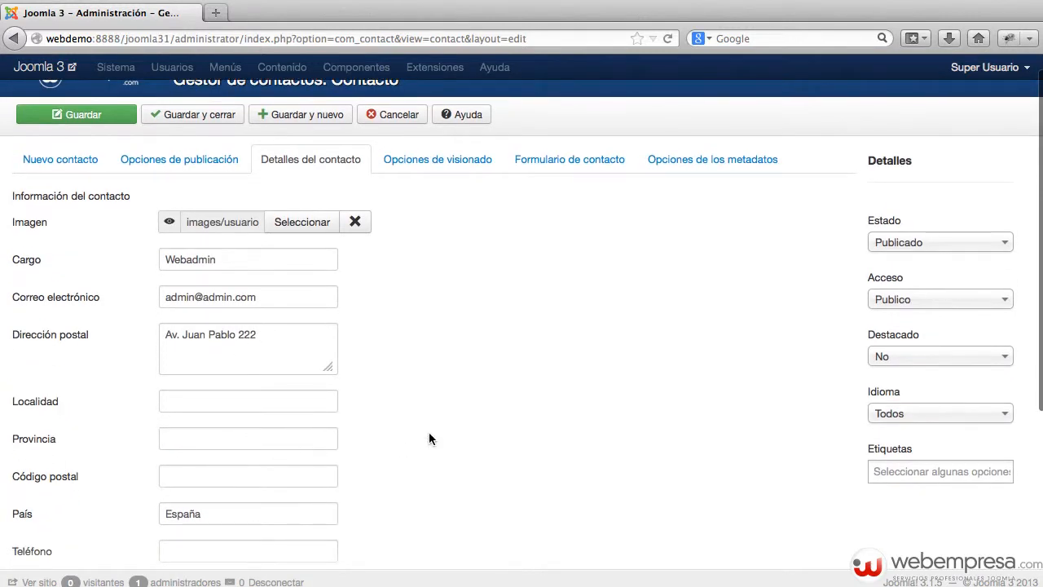
{"action": "scroll", "coordinate": [429, 439], "scroll_direction": "down", "scroll_amount": 2}
{"action": "left_click", "coordinate": [244, 481]}
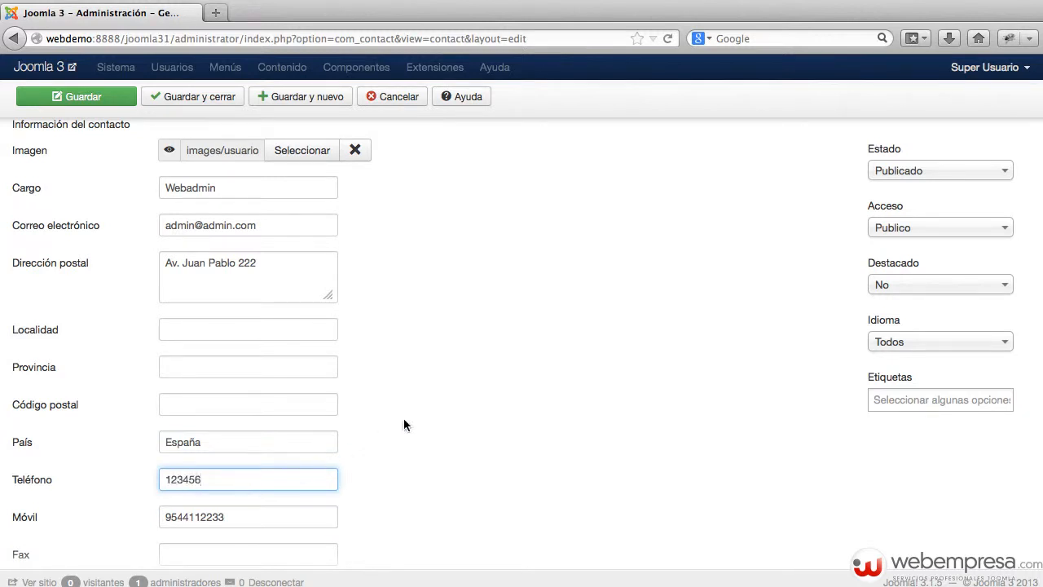
{"action": "scroll", "coordinate": [418, 410], "scroll_direction": "up", "scroll_amount": 3}
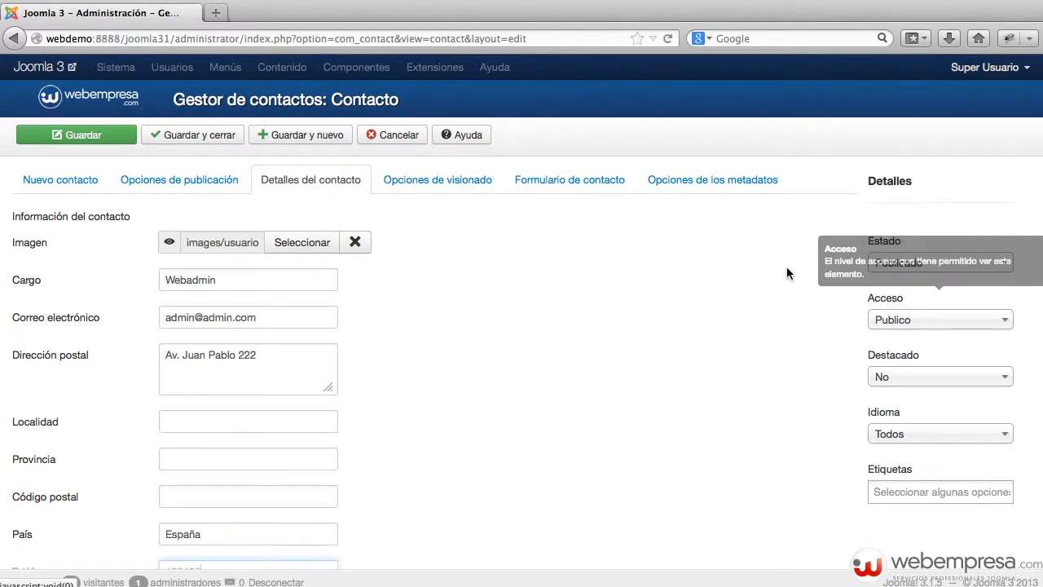
Inspect the contact page layout choices in Opciones de visionado without changing them
{"action": "left_click", "coordinate": [458, 186]}
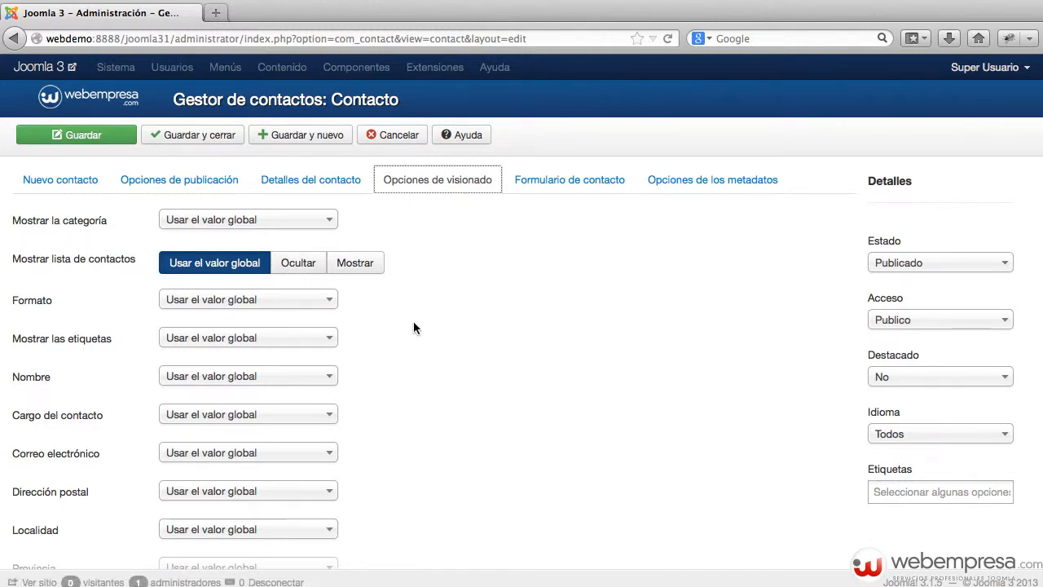
{"action": "left_click", "coordinate": [284, 302]}
{"action": "scroll", "coordinate": [461, 289], "scroll_direction": "down", "scroll_amount": 1}
{"action": "left_click", "coordinate": [461, 289]}
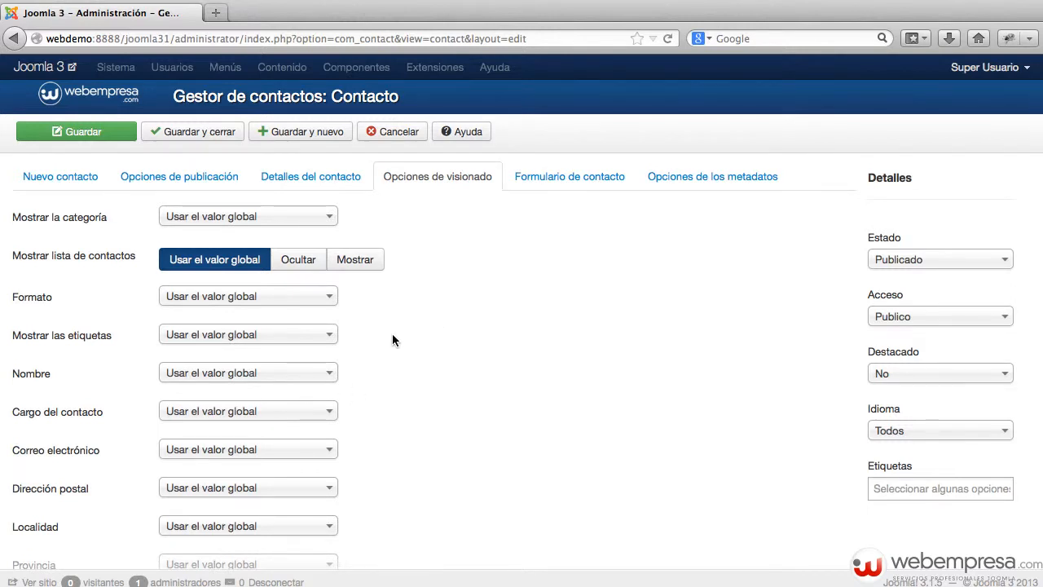
Review the contact form and metadata options, then save and close the contact
{"action": "left_click", "coordinate": [583, 179]}
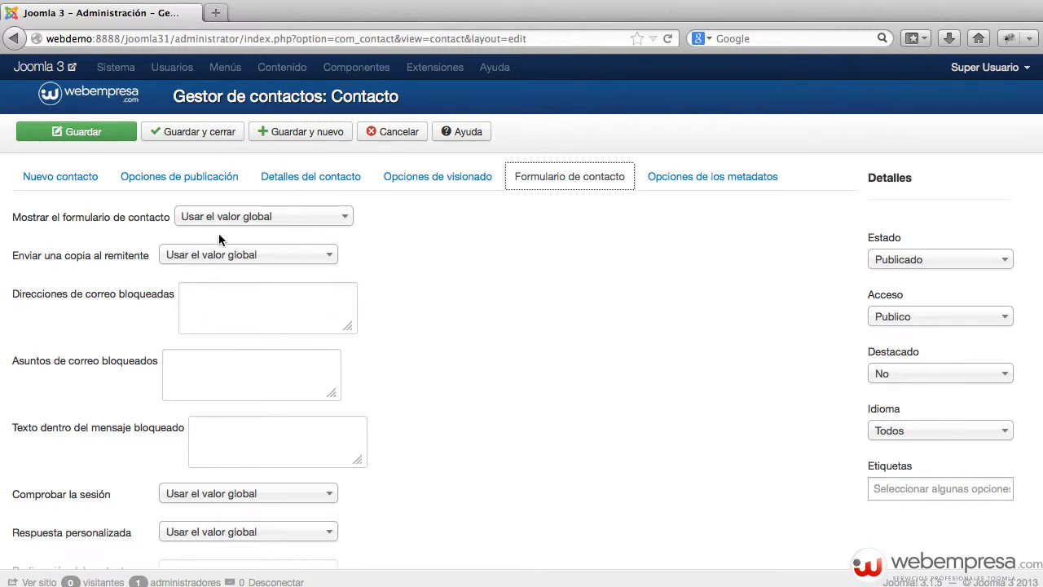
{"action": "scroll", "coordinate": [255, 441], "scroll_direction": "down", "scroll_amount": 1}
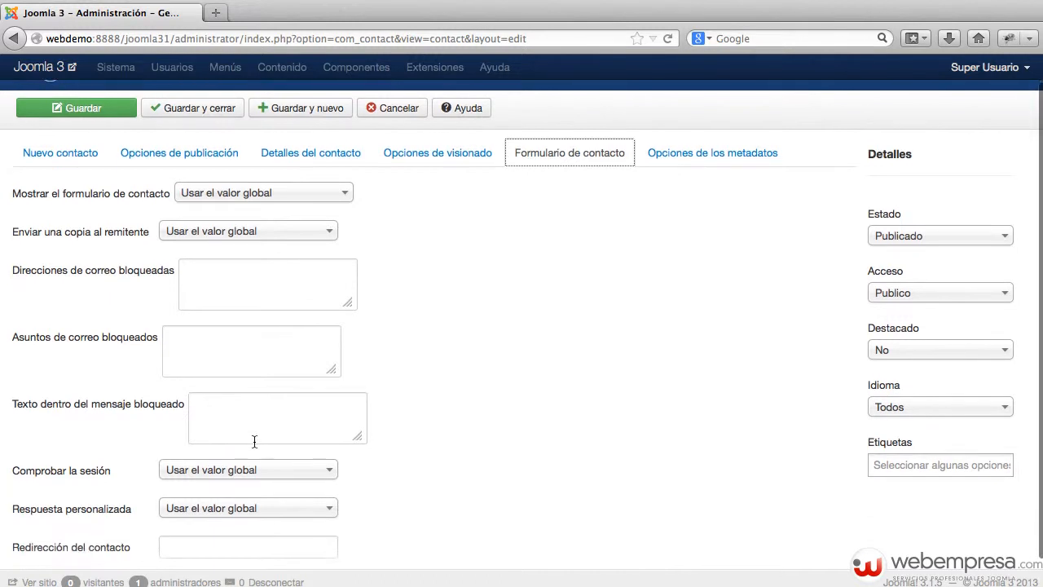
{"action": "scroll", "coordinate": [480, 370], "scroll_direction": "up", "scroll_amount": 1}
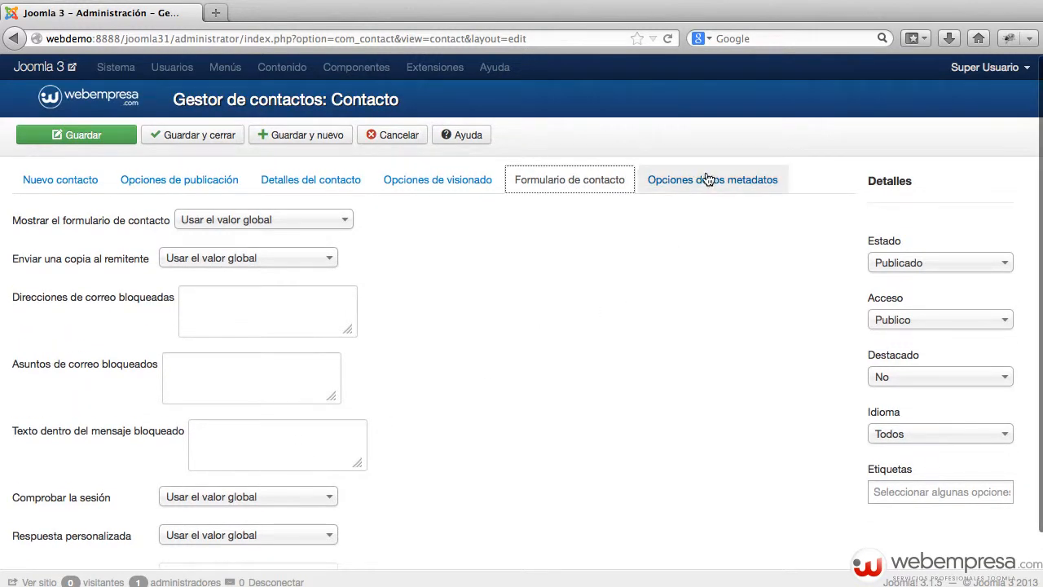
{"action": "left_click", "coordinate": [708, 173]}
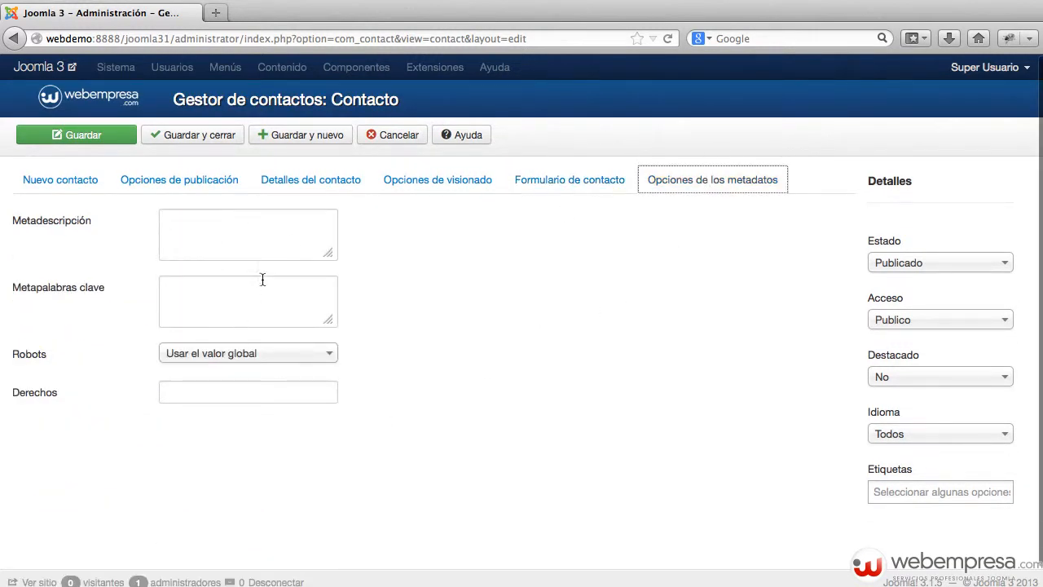
{"action": "left_click", "coordinate": [206, 141]}
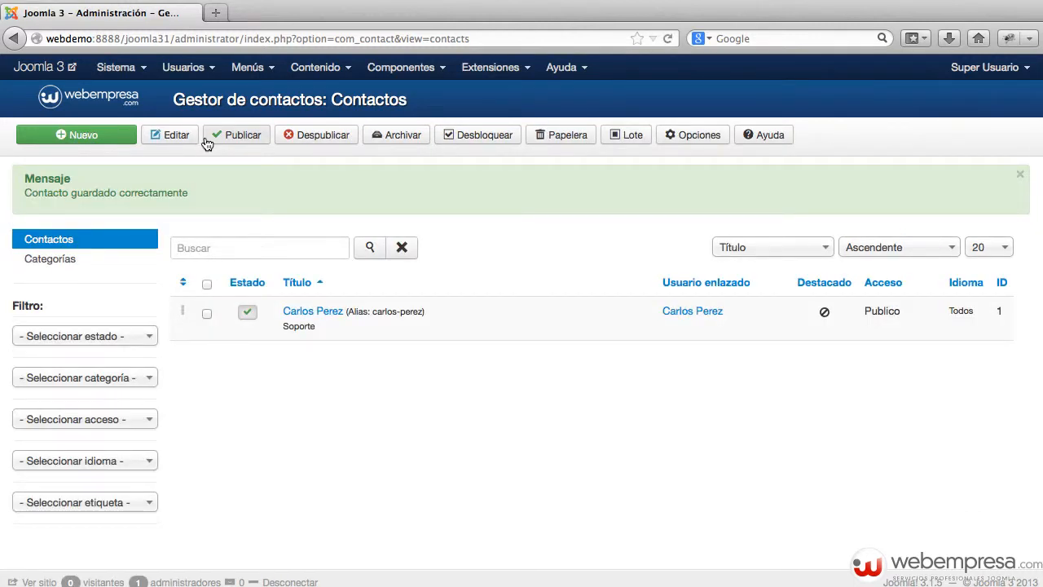
Create a second contact with its name, file it under Ventas, and save it
{"action": "left_click", "coordinate": [48, 139]}
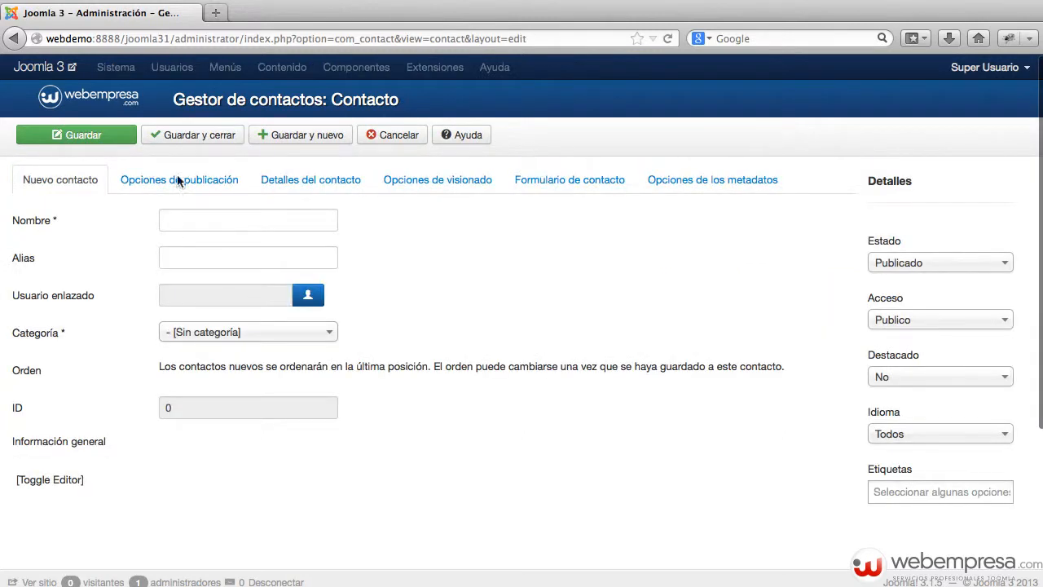
{"action": "left_click", "coordinate": [205, 219]}
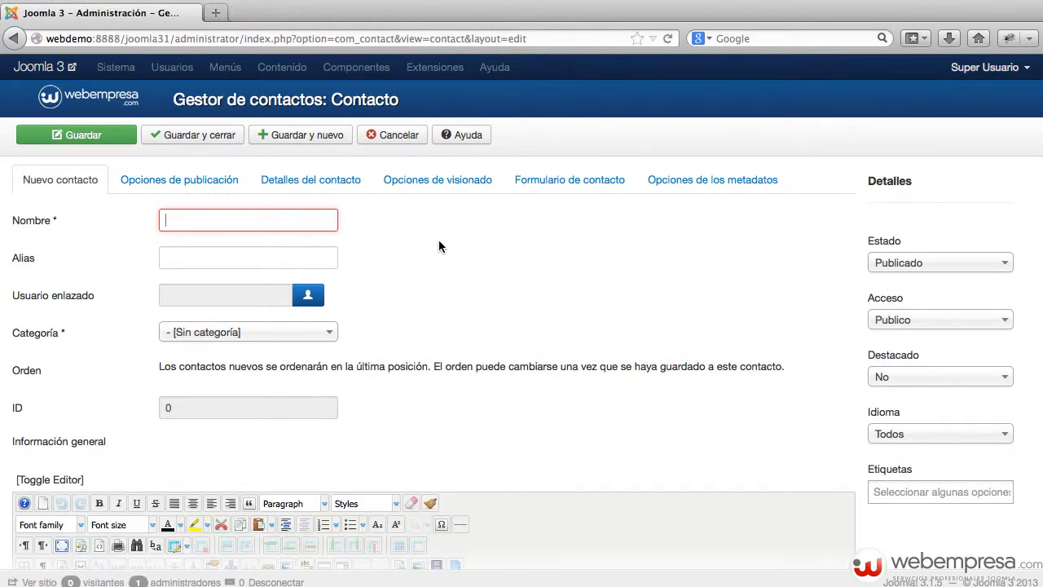
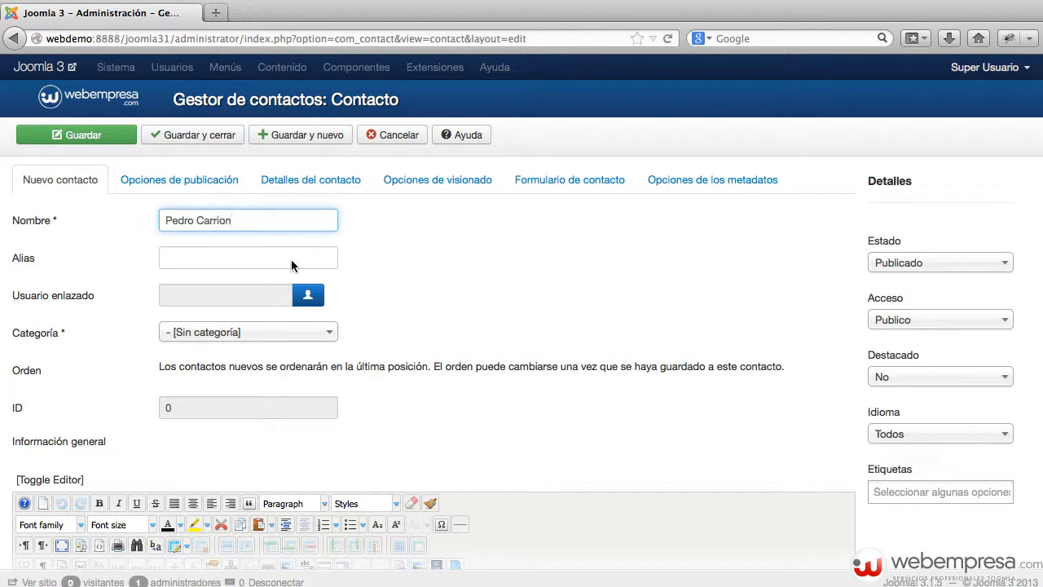
{"action": "left_click", "coordinate": [276, 331]}
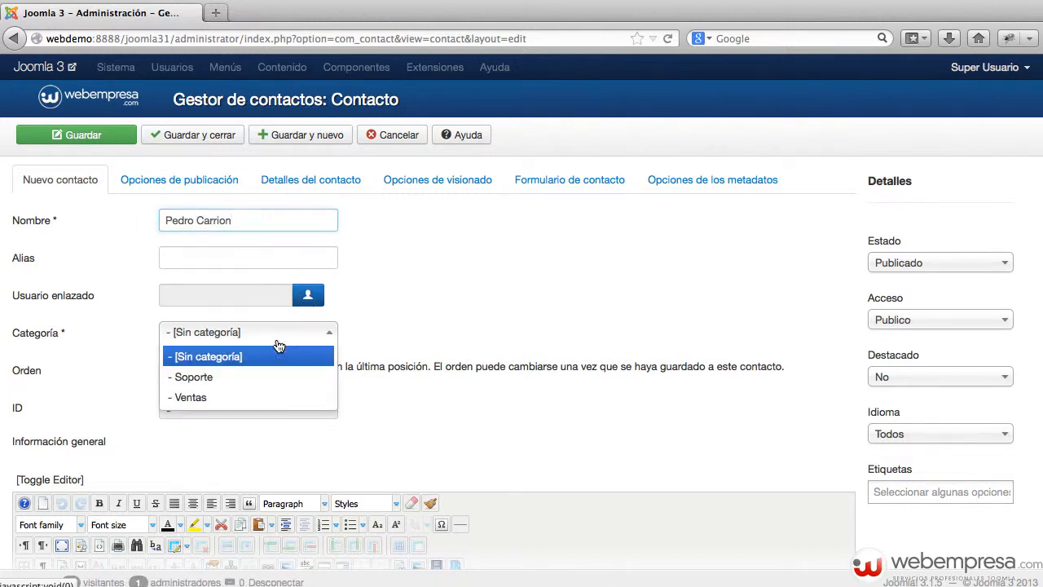
{"action": "left_click", "coordinate": [226, 396]}
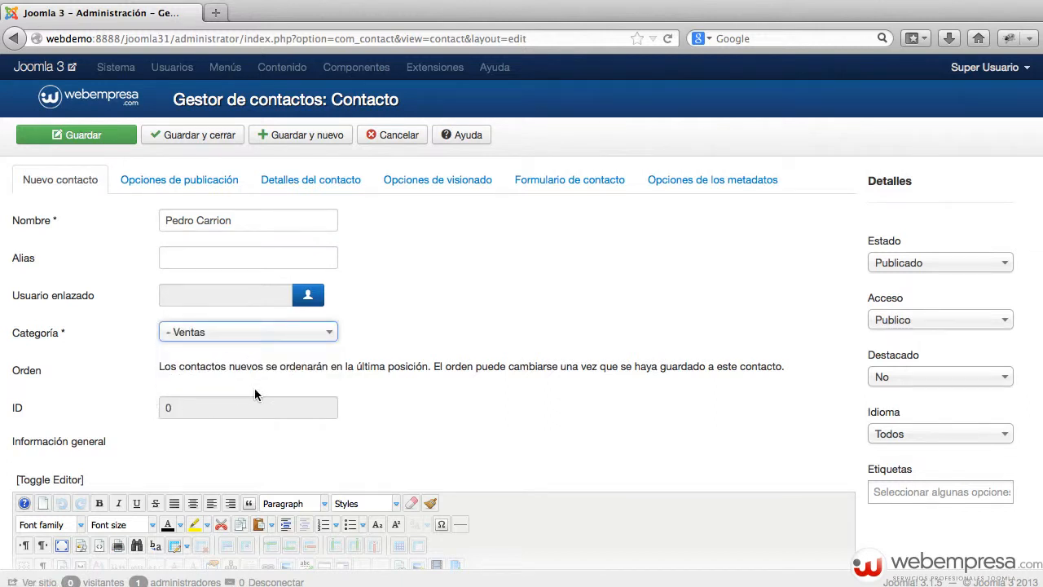
{"action": "scroll", "coordinate": [259, 393], "scroll_direction": "down", "scroll_amount": 1}
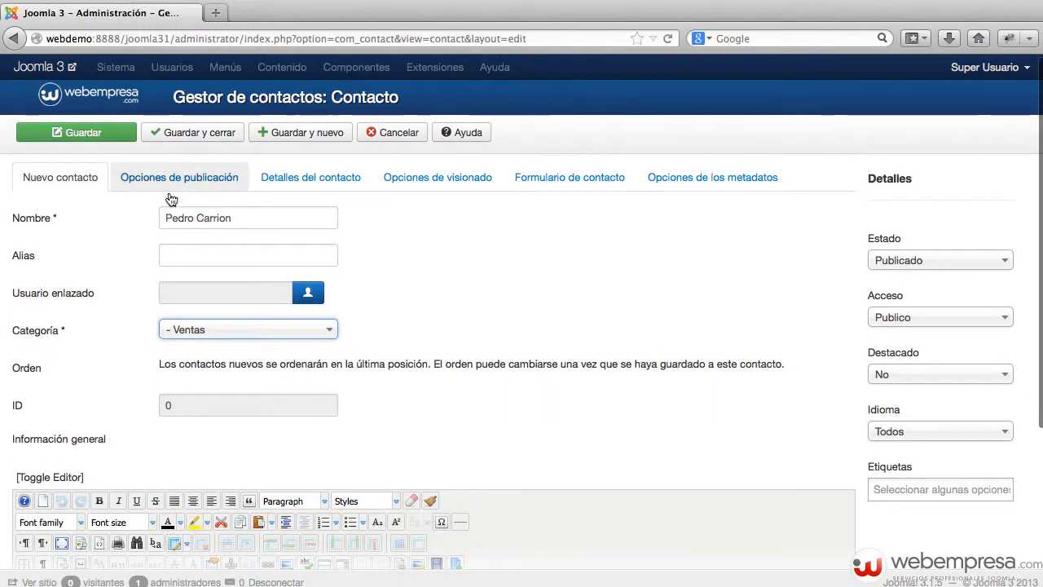
{"action": "left_click", "coordinate": [202, 134]}
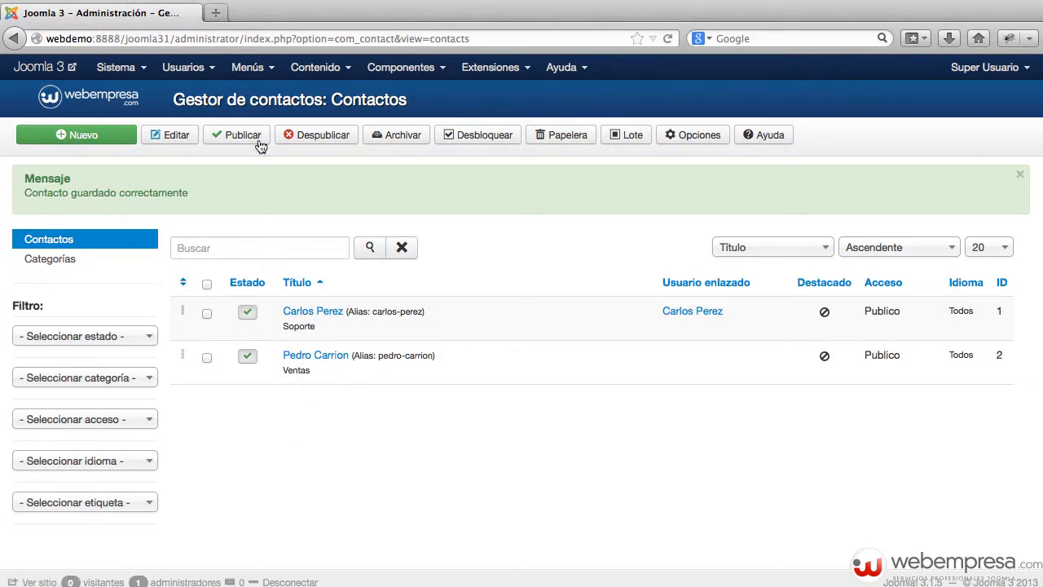
Begin a new menu item in Menú principal via the menu manager
{"action": "left_click", "coordinate": [246, 69]}
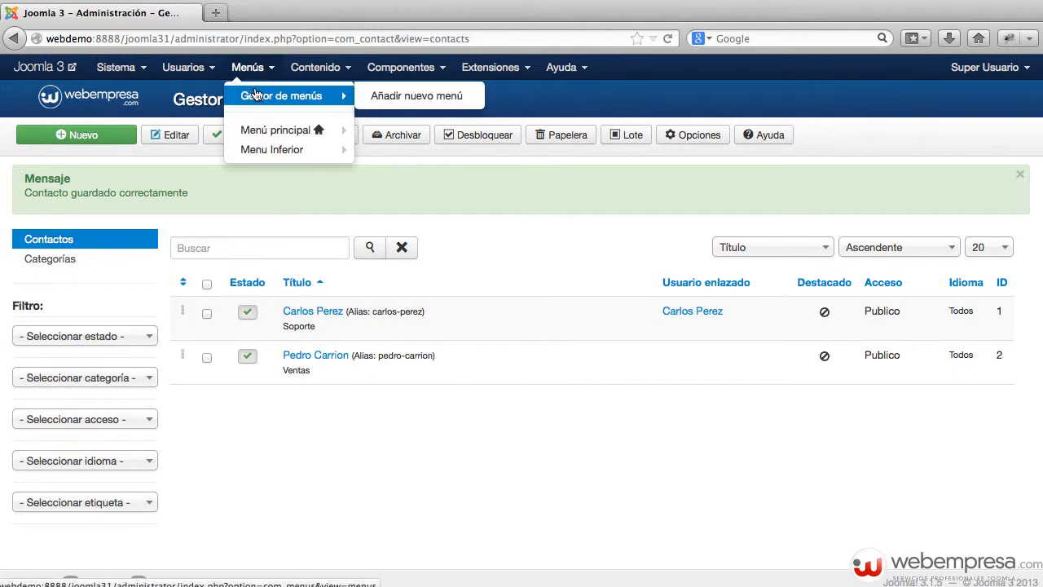
{"action": "left_click", "coordinate": [255, 95]}
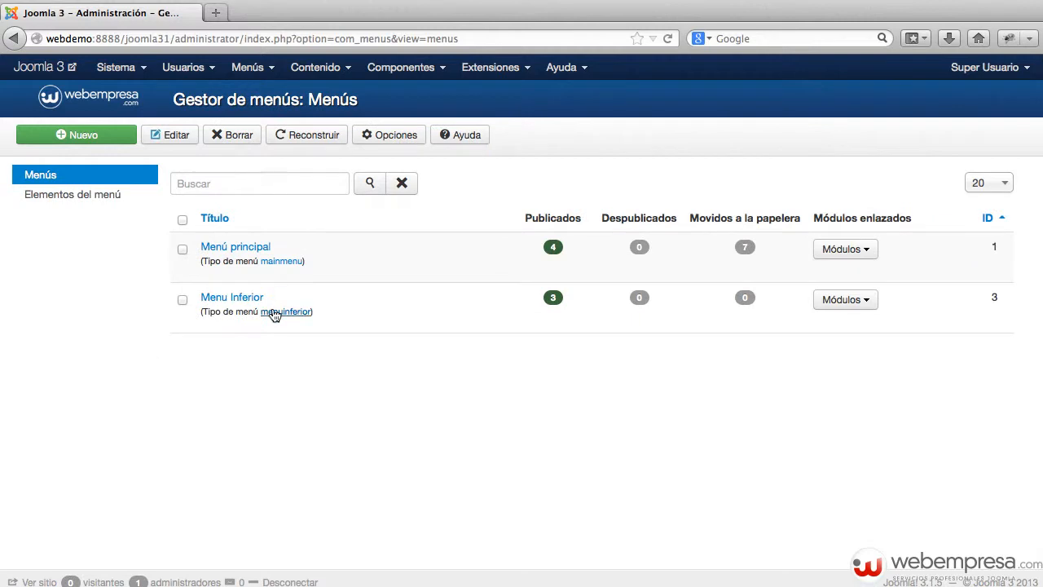
{"action": "left_click", "coordinate": [233, 249]}
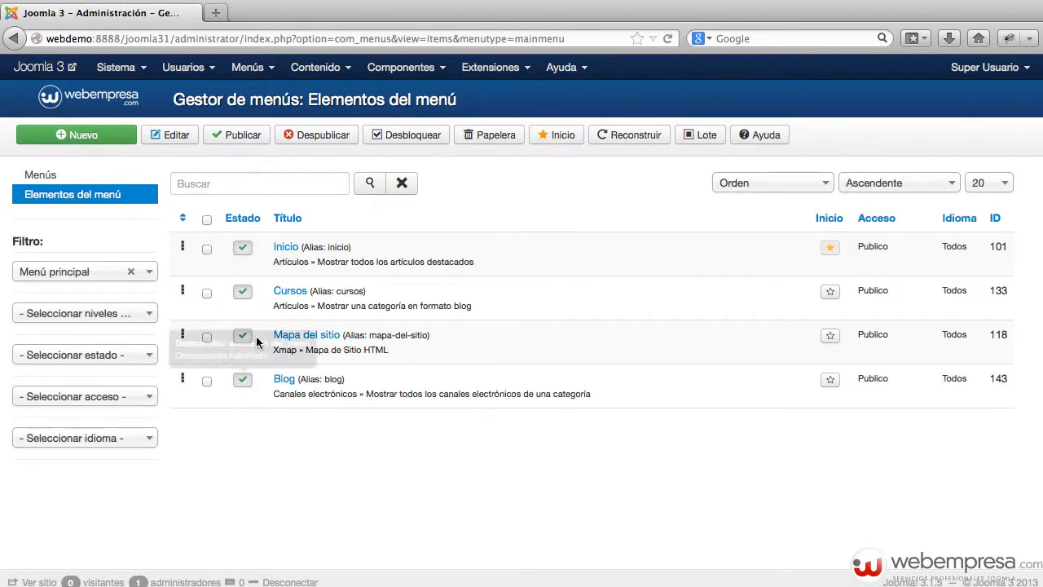
{"action": "left_click", "coordinate": [94, 140]}
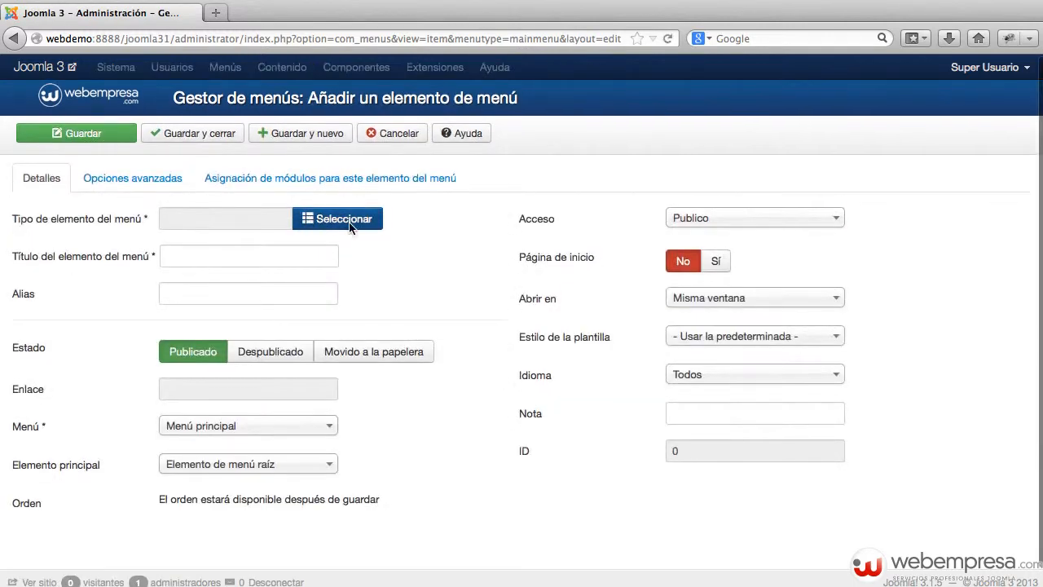
Save a Contacto item showing all contact categories under Raíz, then open the site
{"action": "left_click", "coordinate": [348, 219]}
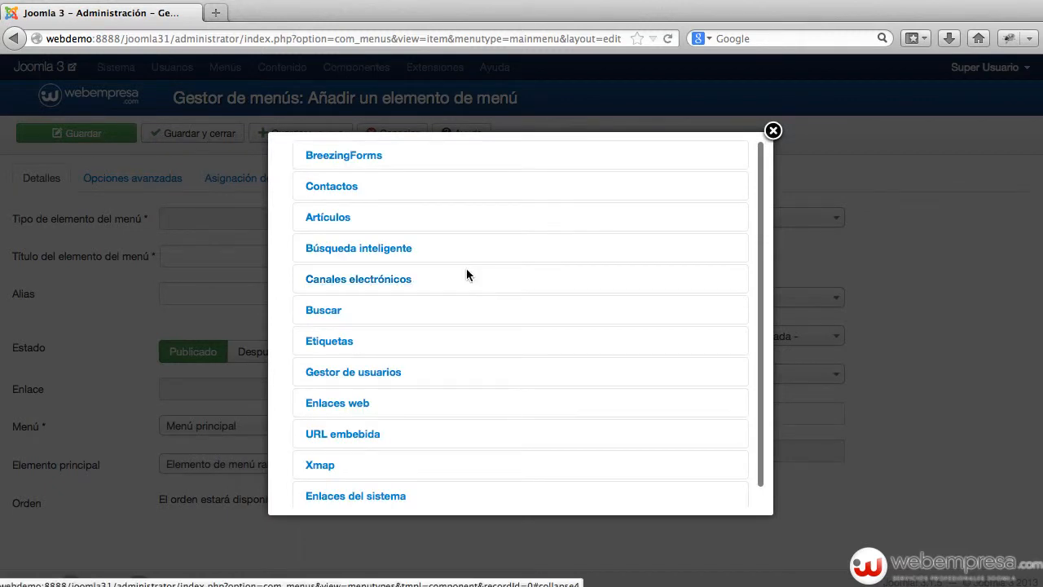
{"action": "left_click", "coordinate": [339, 189]}
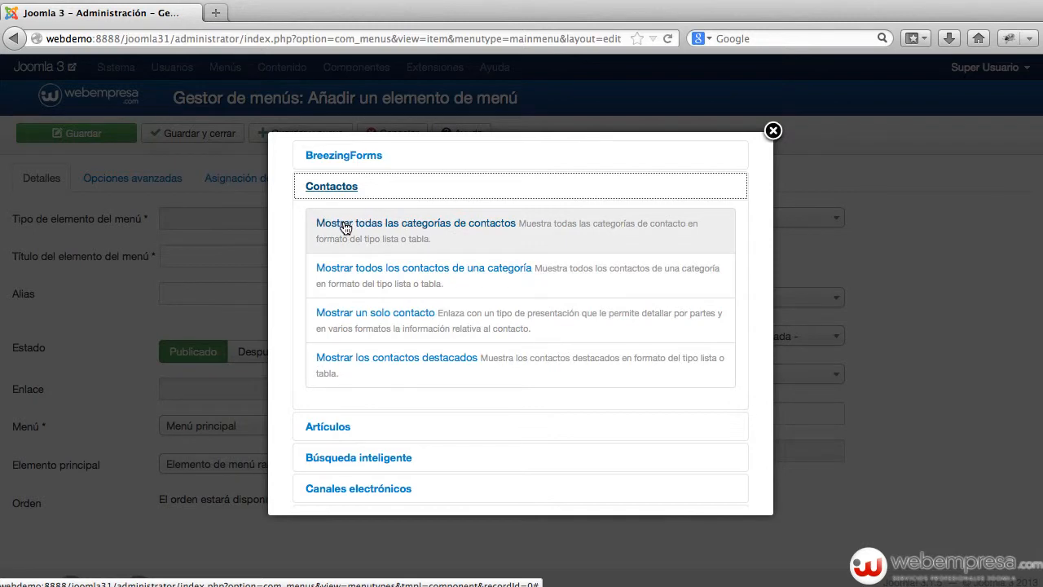
{"action": "left_click", "coordinate": [454, 228]}
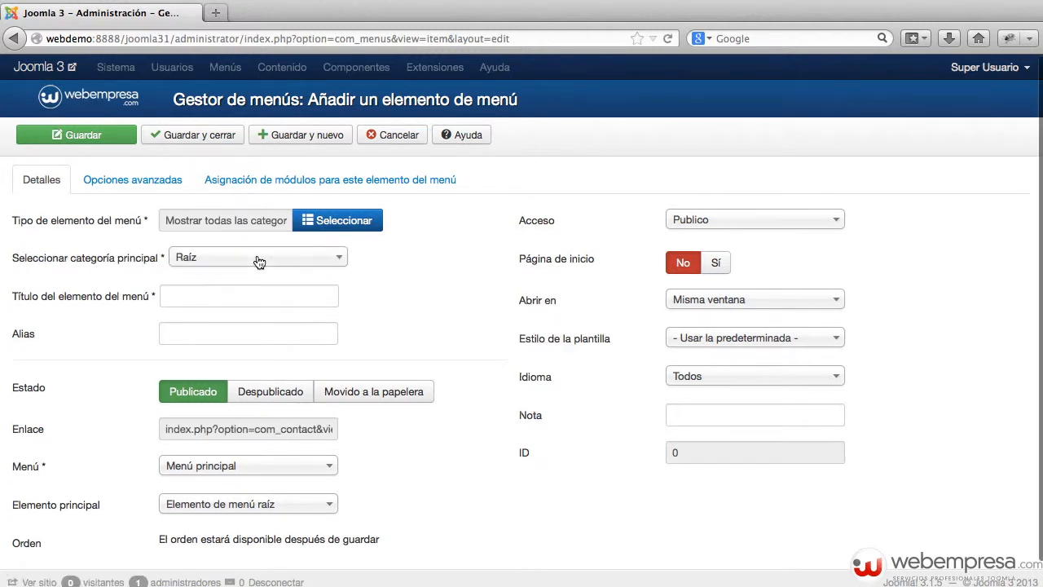
{"action": "left_click", "coordinate": [238, 264]}
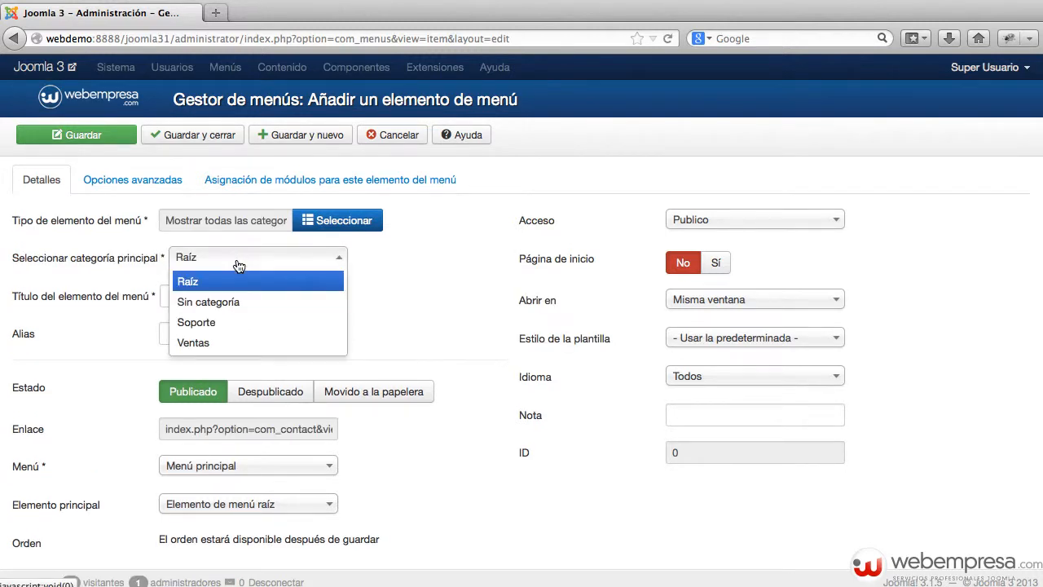
{"action": "left_click", "coordinate": [238, 262]}
{"action": "left_click", "coordinate": [219, 299]}
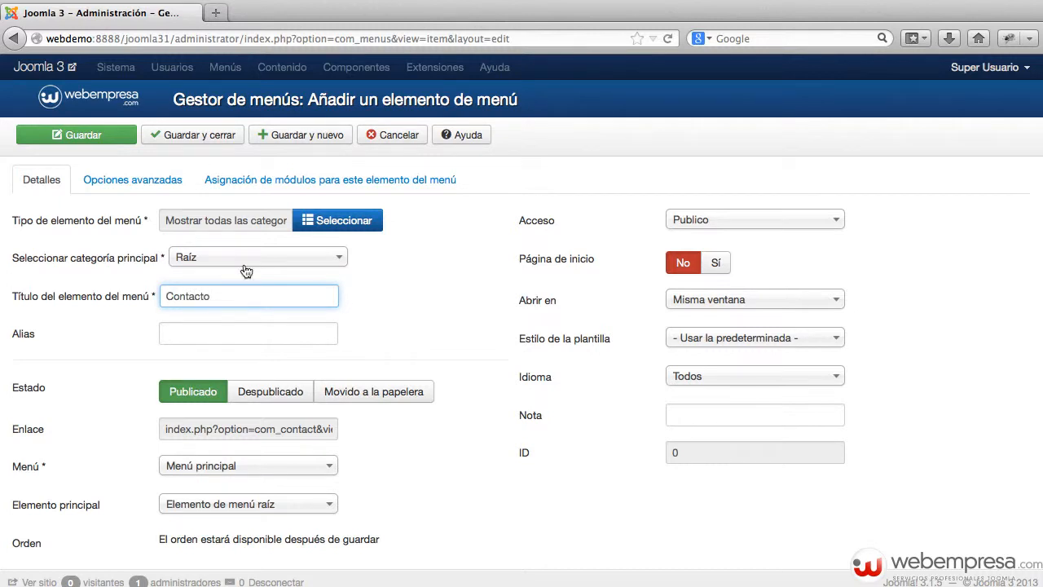
{"action": "left_click", "coordinate": [113, 136]}
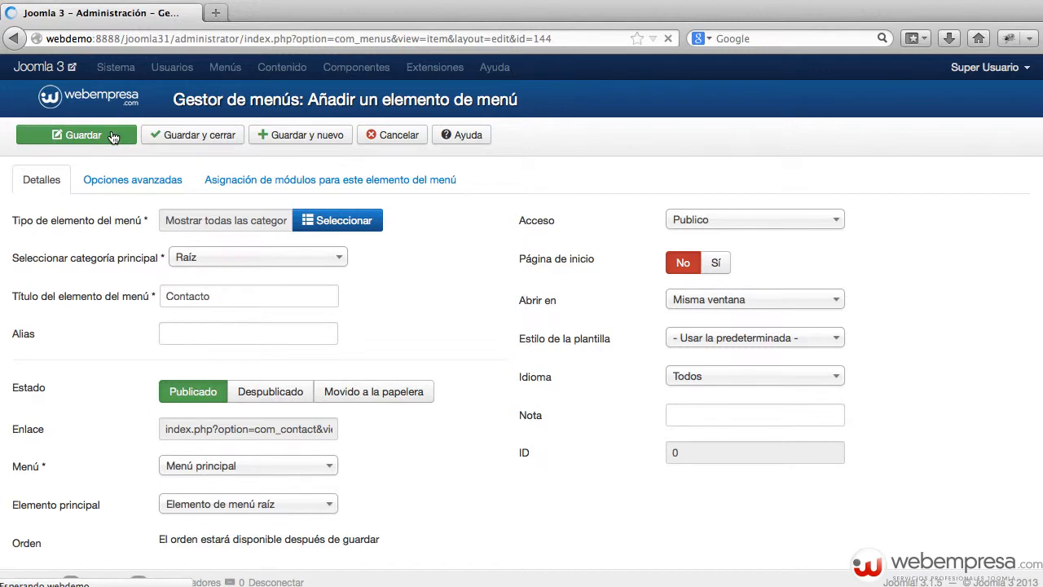
{"action": "left_click", "coordinate": [53, 68]}
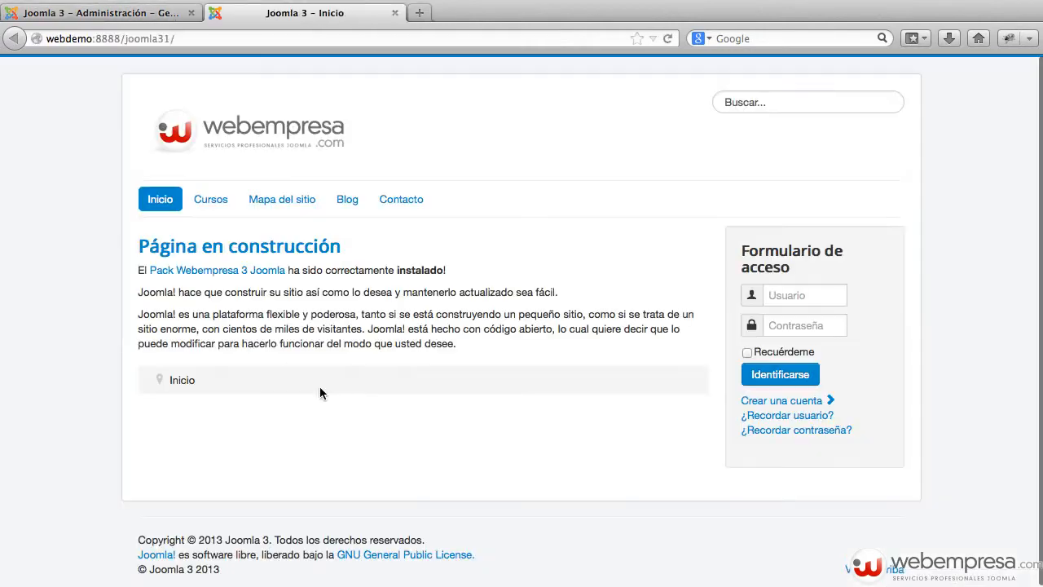
Navigate the site from Contacto through the Soporte category to the support contact's page
{"action": "left_click", "coordinate": [410, 202]}
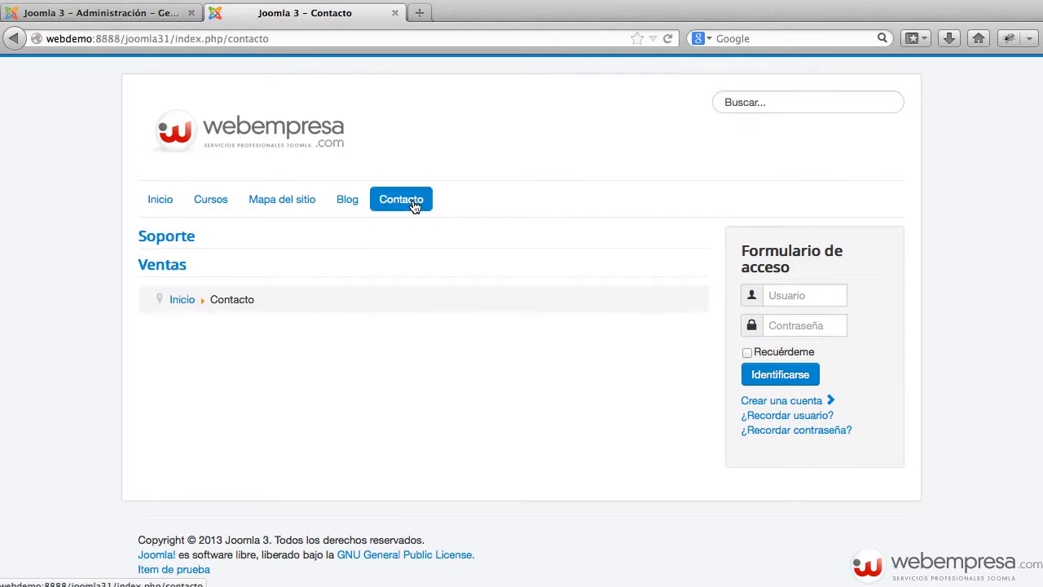
{"action": "left_click", "coordinate": [177, 245]}
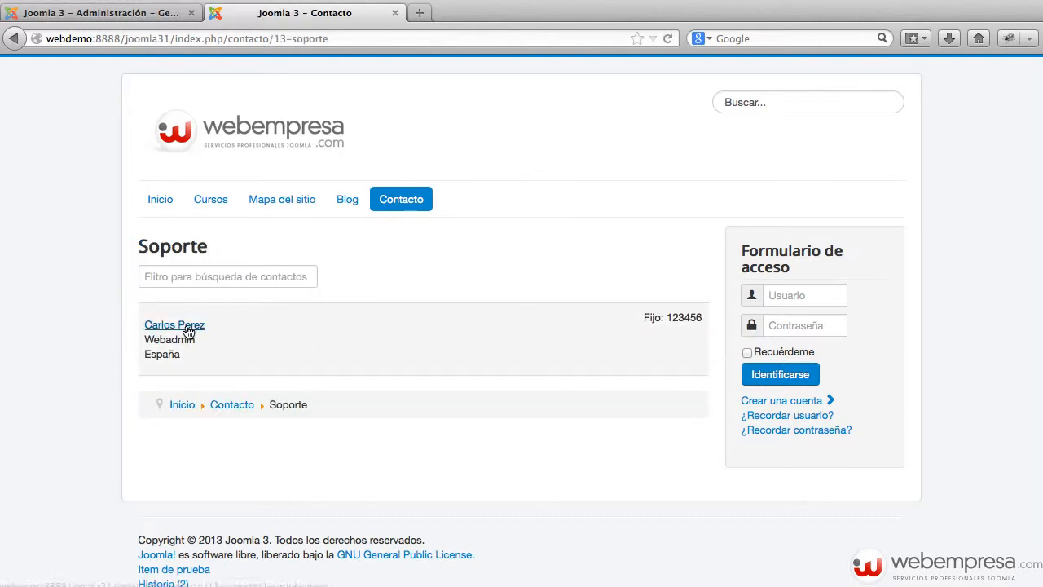
{"action": "left_click", "coordinate": [176, 326]}
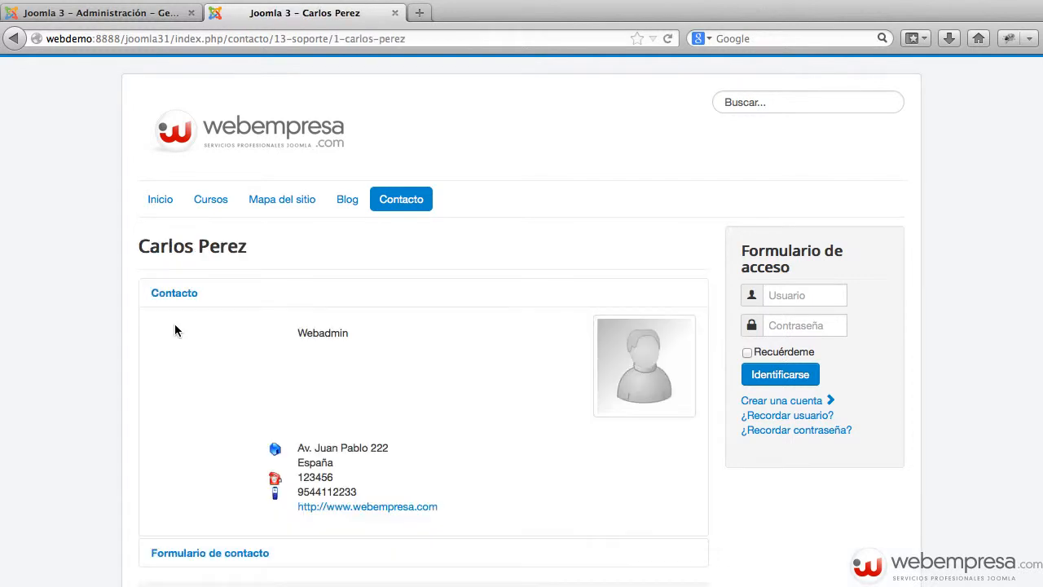
Expand Formulario de contacto and review the Nombre, Correo electrónico, Asunto and Mensaje fields
{"action": "scroll", "coordinate": [319, 380], "scroll_direction": "down", "scroll_amount": 1}
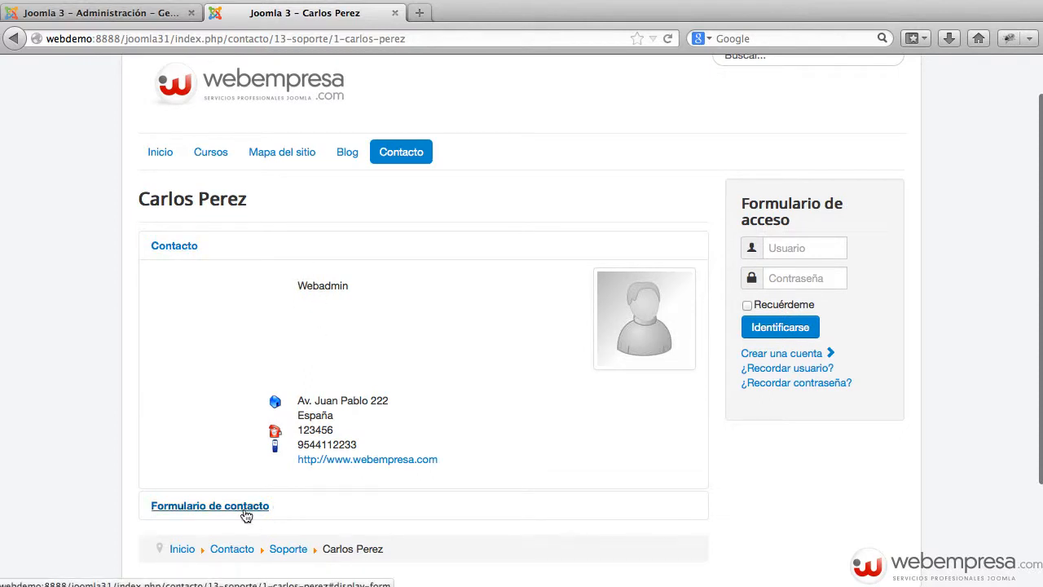
{"action": "left_click", "coordinate": [213, 515]}
{"action": "scroll", "coordinate": [486, 420], "scroll_direction": "down", "scroll_amount": 1}
{"action": "scroll", "coordinate": [486, 420], "scroll_direction": "down", "scroll_amount": 5}
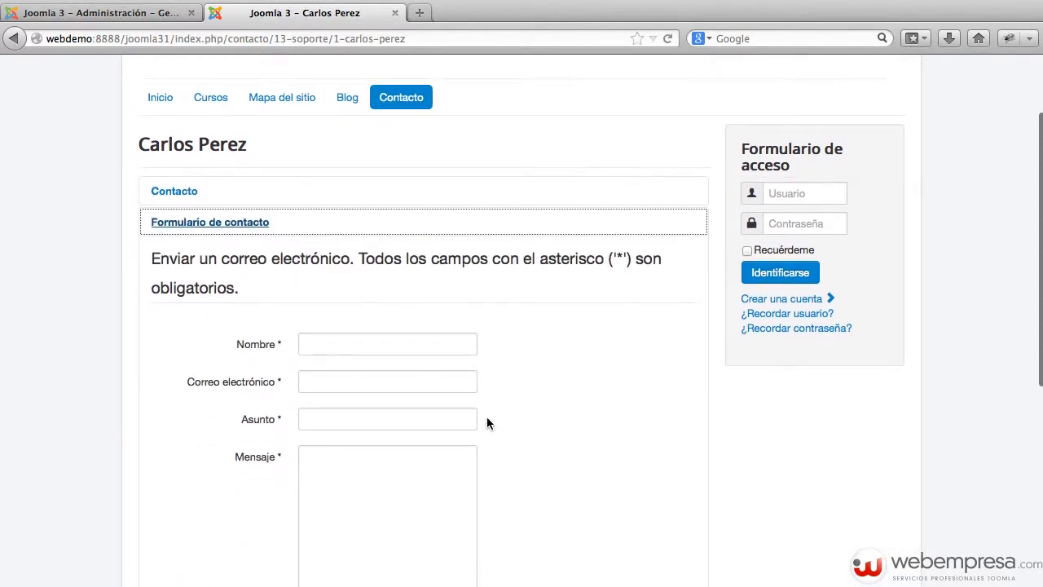
{"action": "scroll", "coordinate": [487, 422], "scroll_direction": "up", "scroll_amount": 5}
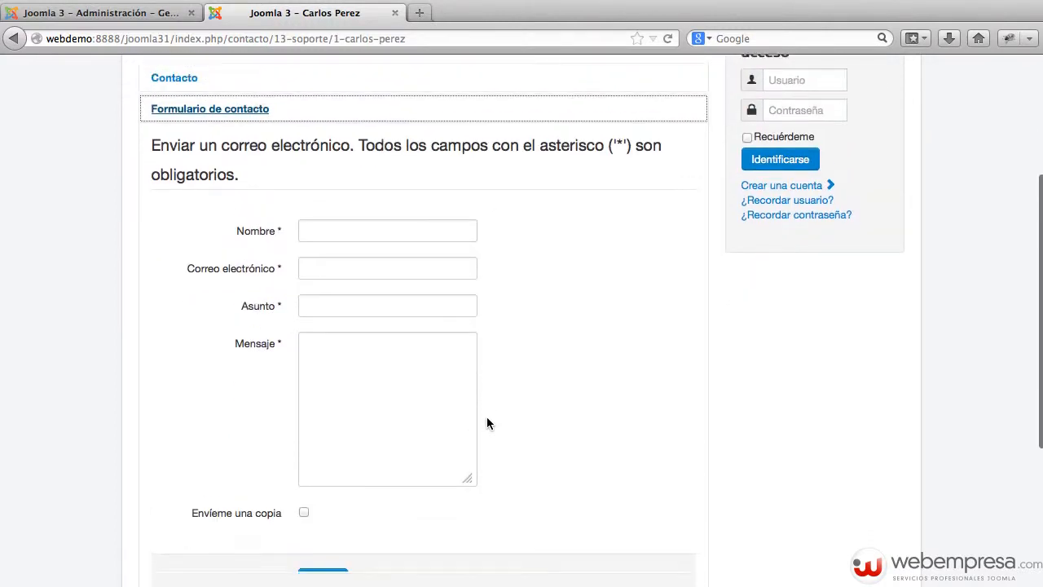
{"action": "scroll", "coordinate": [356, 454], "scroll_direction": "down", "scroll_amount": 3}
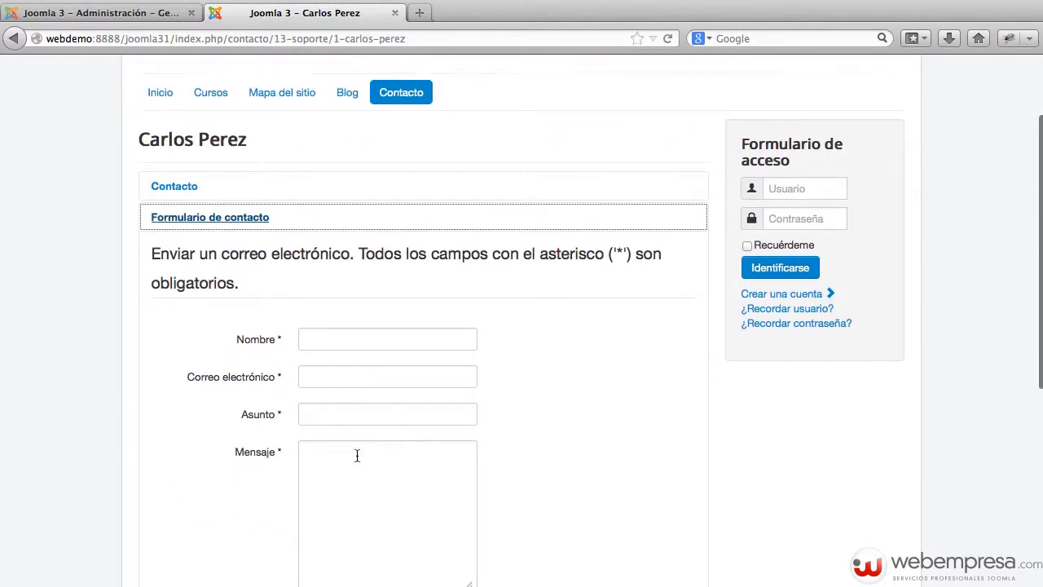
{"action": "scroll", "coordinate": [341, 419], "scroll_direction": "up", "scroll_amount": 3}
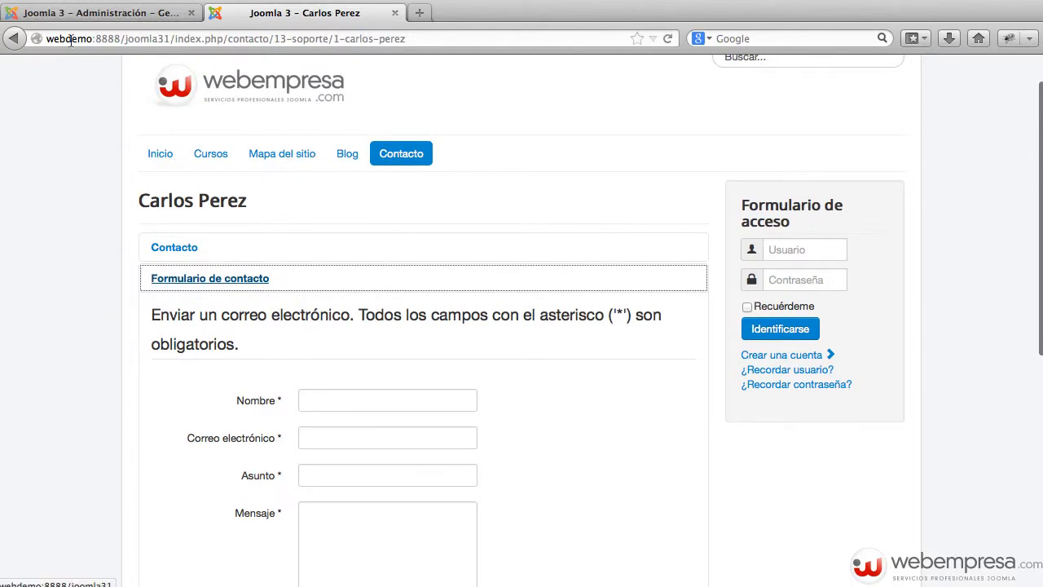
Change the Contacto menu item to 'Mostrar todos los contactos de una categoría' with category Ventas
{"action": "left_click", "coordinate": [135, 14]}
{"action": "left_click", "coordinate": [323, 283]}
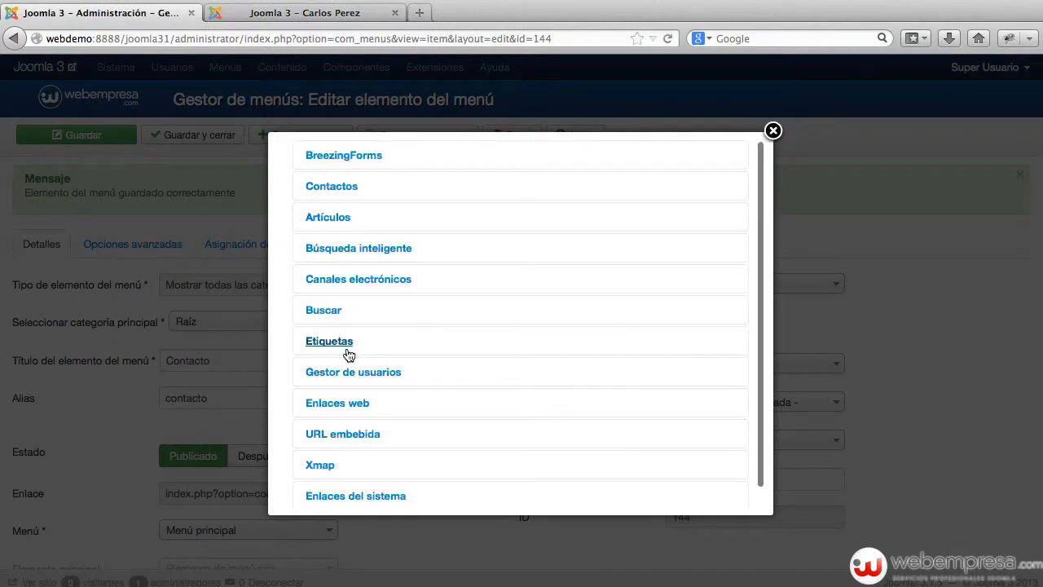
{"action": "left_click", "coordinate": [343, 187]}
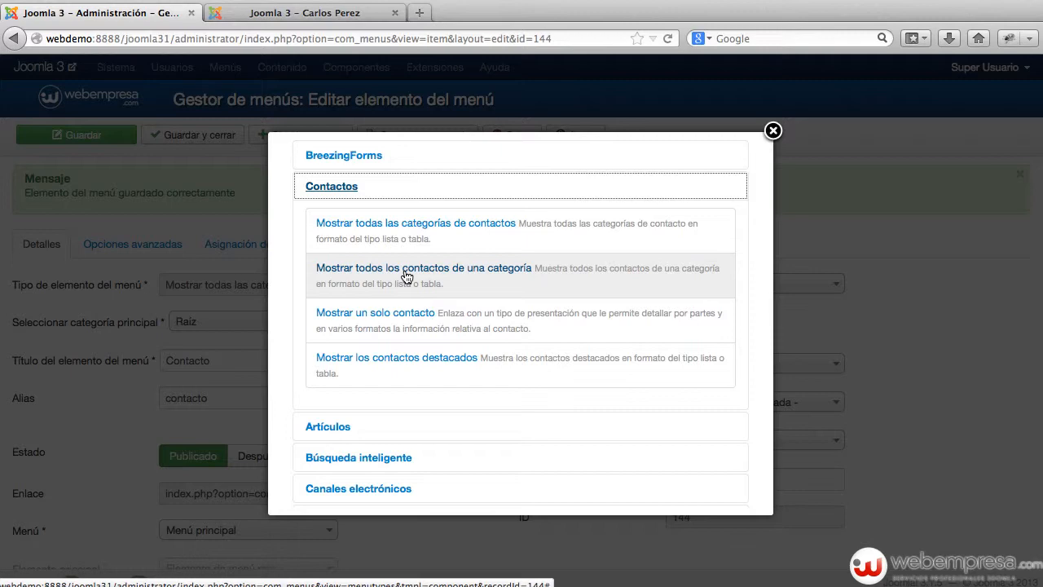
{"action": "left_click", "coordinate": [406, 273]}
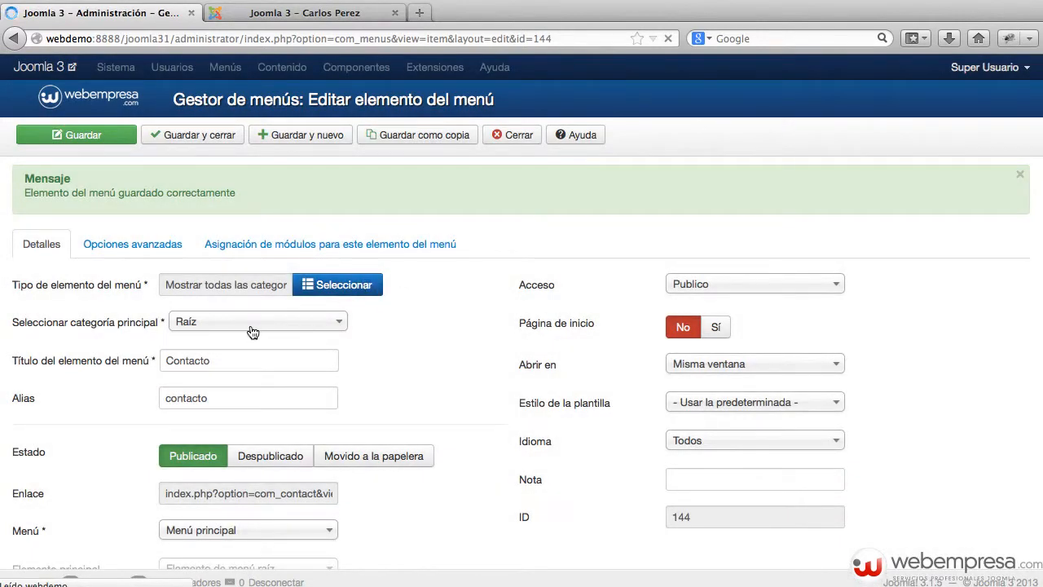
{"action": "left_click", "coordinate": [257, 259]}
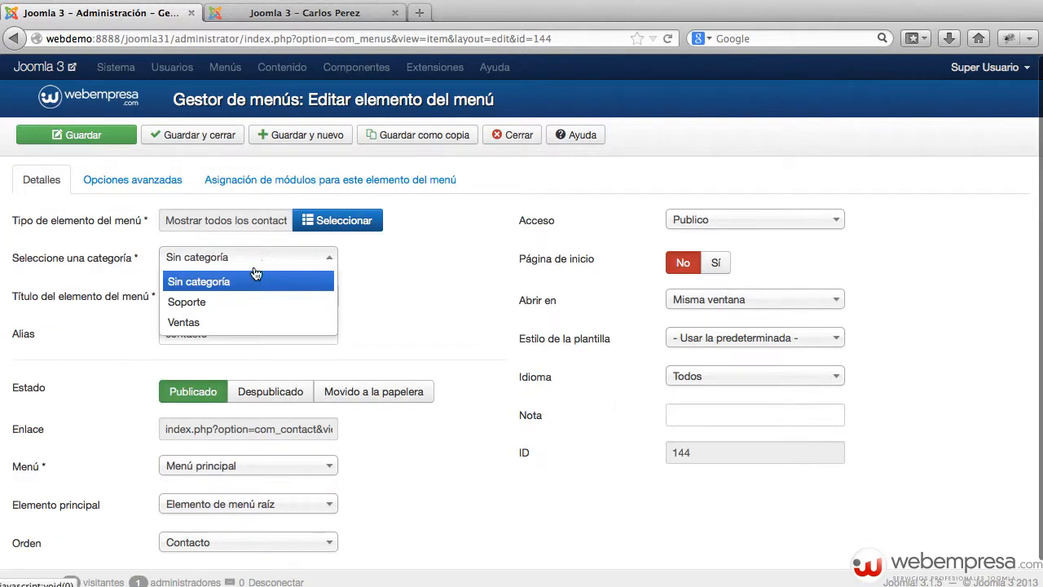
{"action": "left_click", "coordinate": [228, 322]}
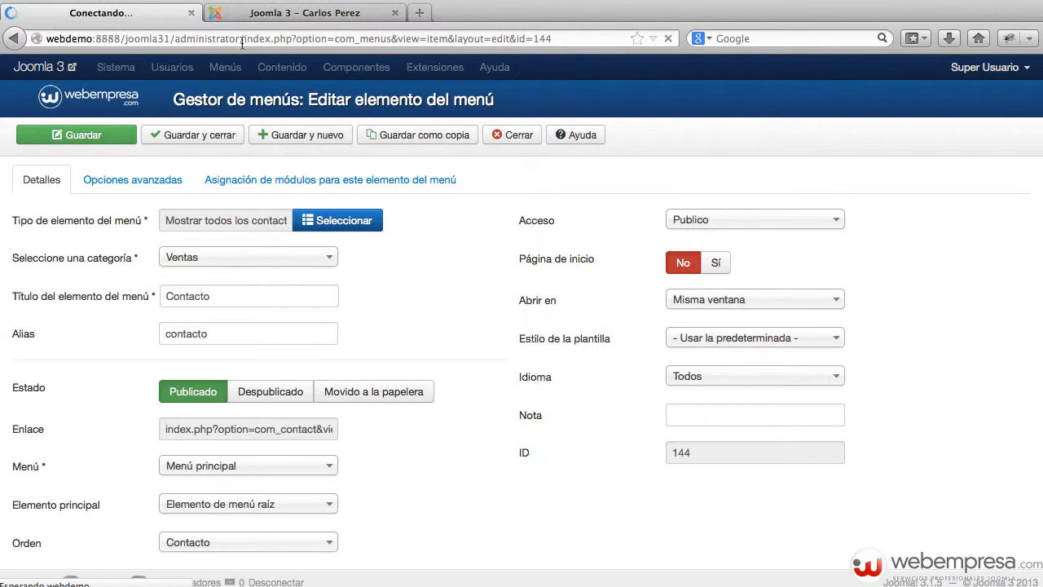
{"action": "left_click", "coordinate": [274, 14]}
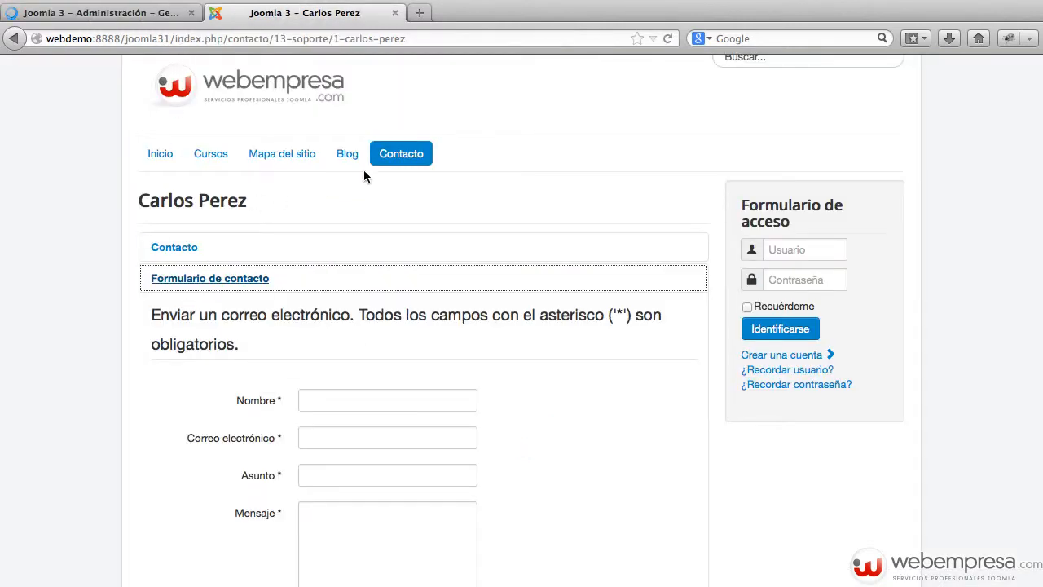
Reload the site's Contacto page to confirm it lists the single Ventas contact
{"action": "left_click", "coordinate": [392, 157]}
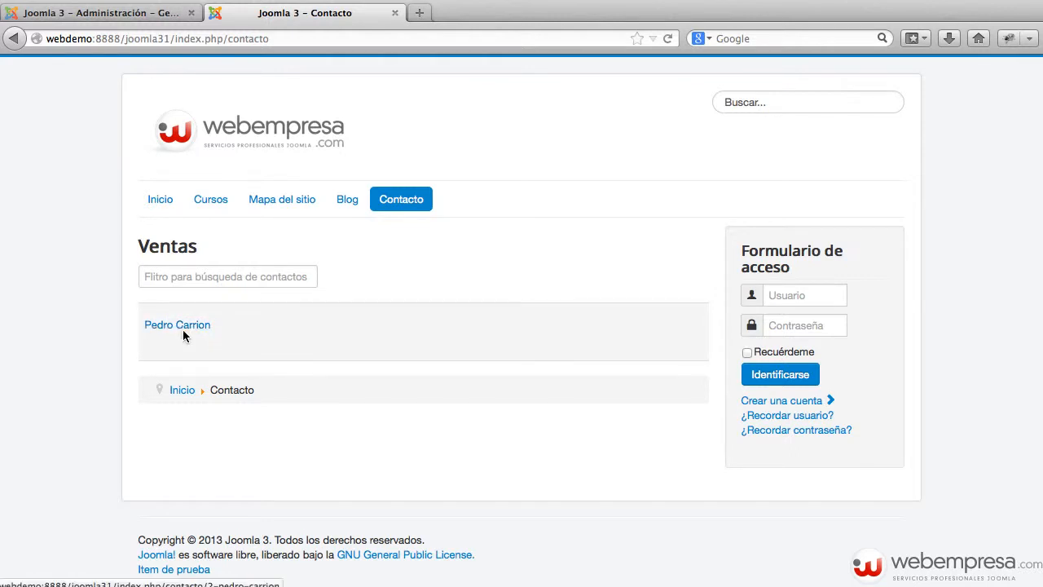
{"action": "left_click", "coordinate": [140, 15]}
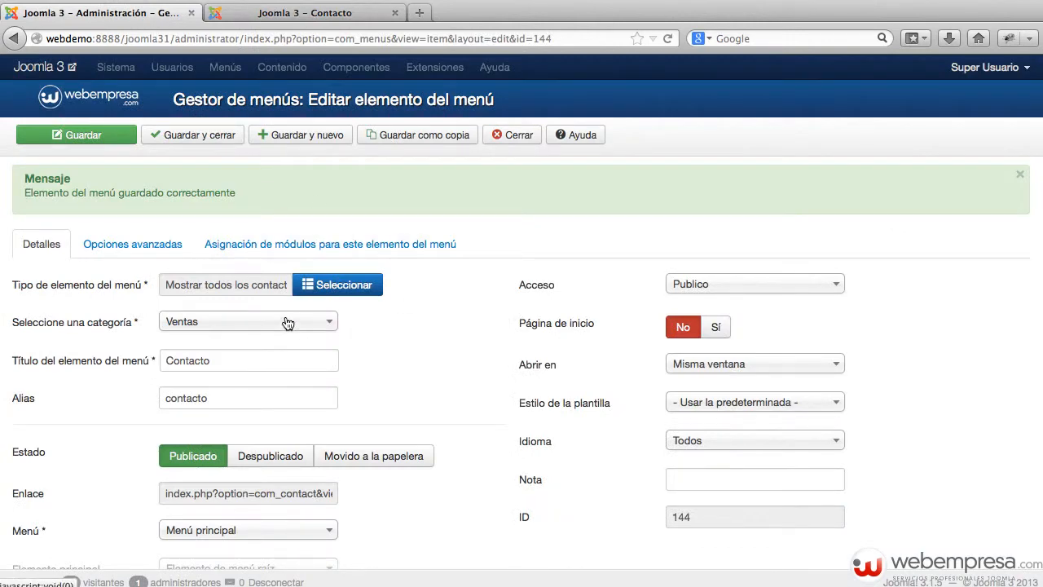
Set the Contacto menu item to 'Mostrar un solo contacto' for the Soporte contact and save it
{"action": "left_click", "coordinate": [350, 284]}
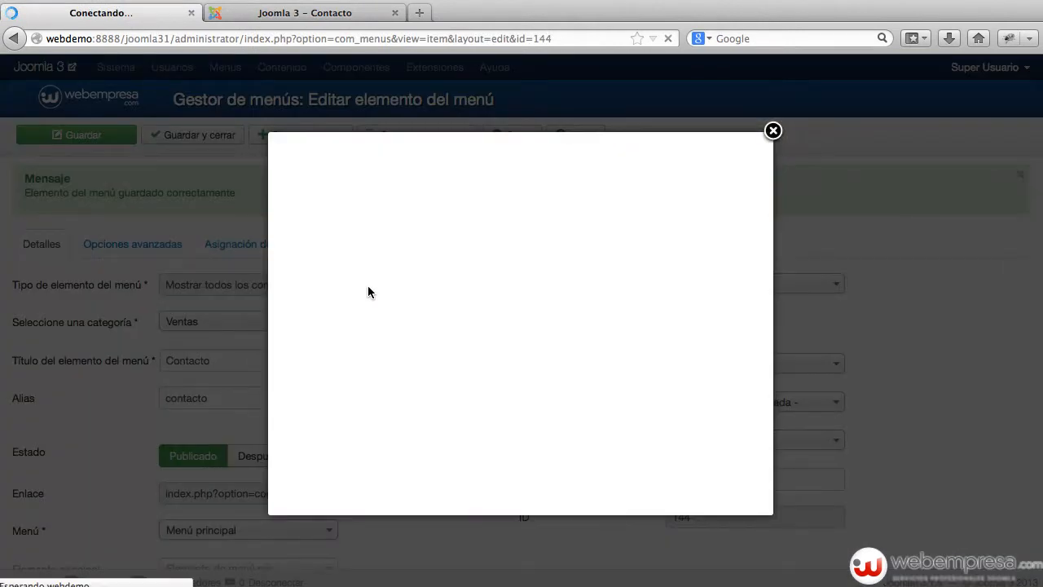
{"action": "left_click", "coordinate": [340, 192]}
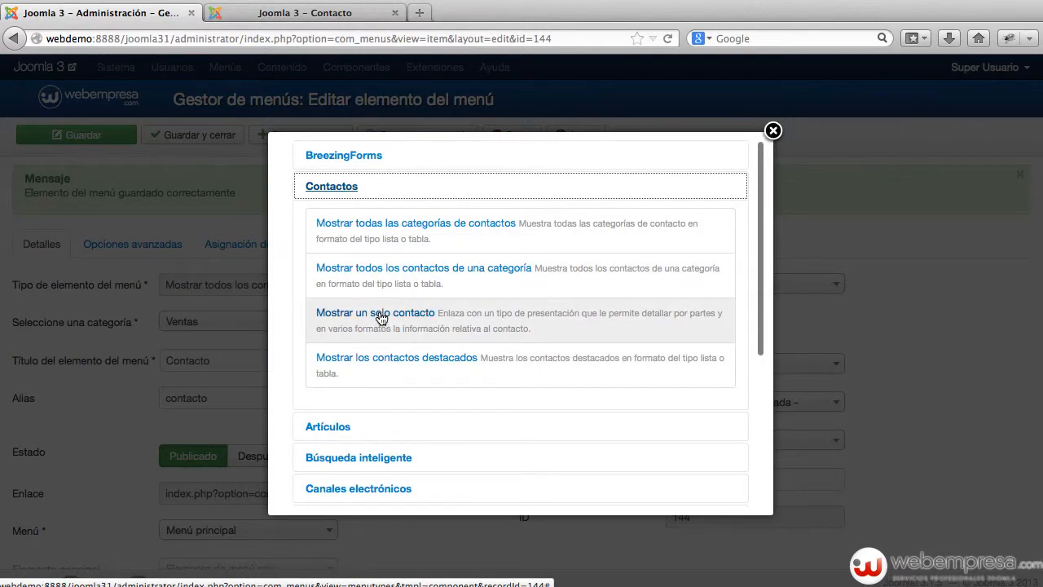
{"action": "left_click", "coordinate": [381, 316]}
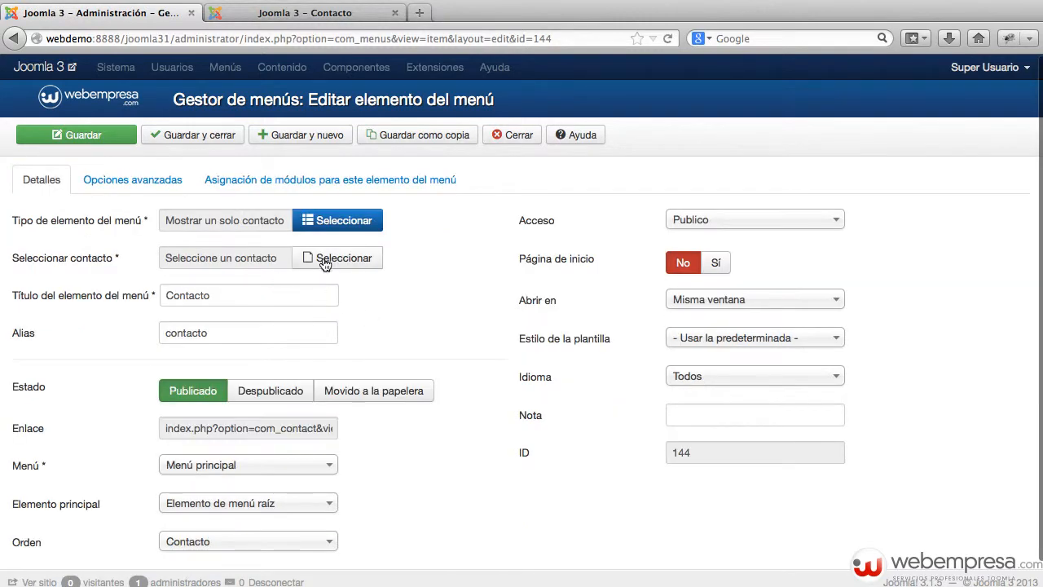
{"action": "left_click", "coordinate": [324, 261]}
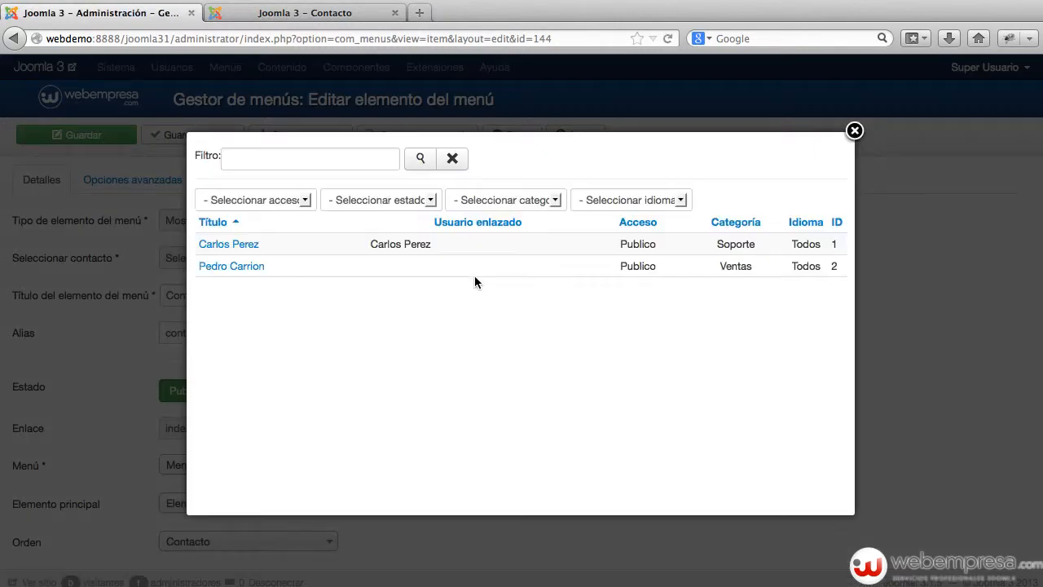
{"action": "left_click", "coordinate": [239, 245]}
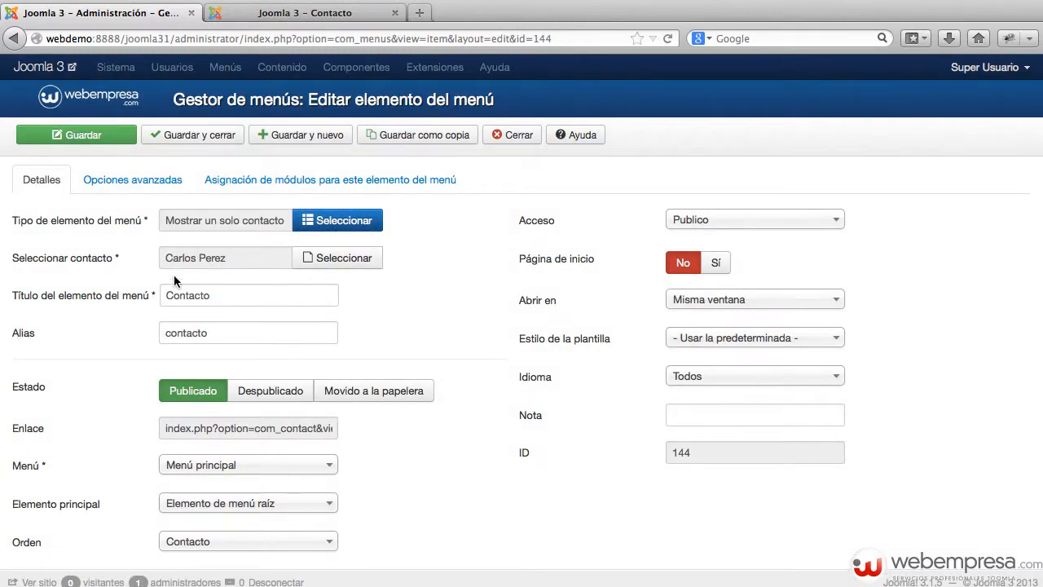
{"action": "left_click", "coordinate": [77, 136]}
{"action": "left_click", "coordinate": [288, 16]}
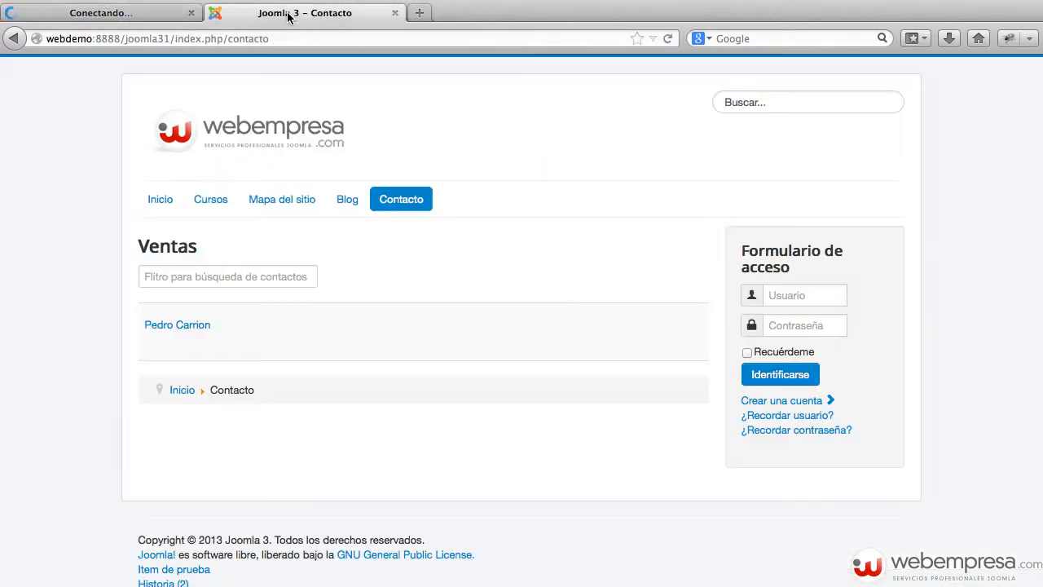
Confirm the site's Contacto page opens the support contact's details and form panels
{"action": "left_click", "coordinate": [404, 209]}
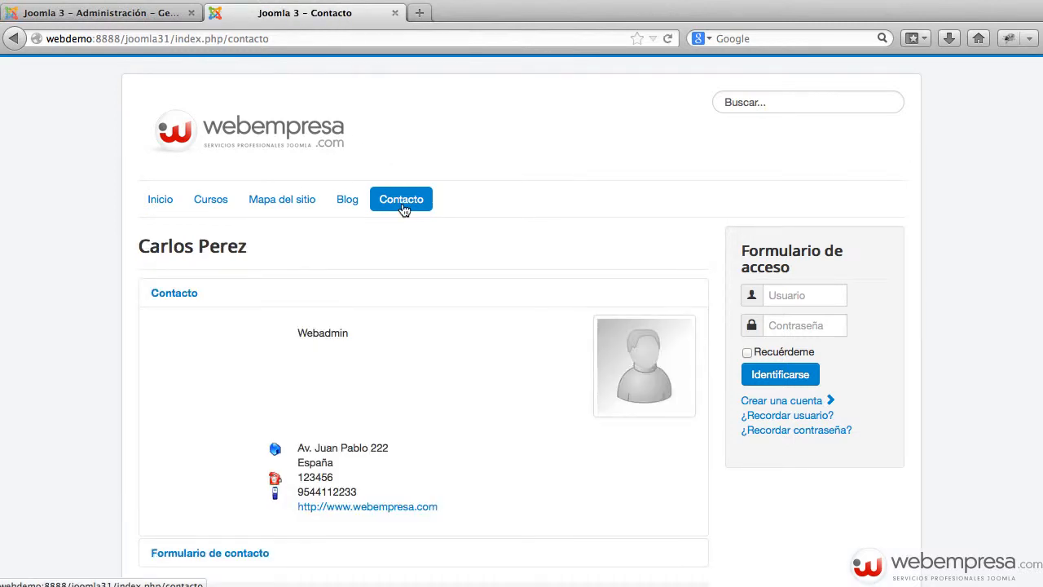
{"action": "scroll", "coordinate": [412, 356], "scroll_direction": "down", "scroll_amount": 3}
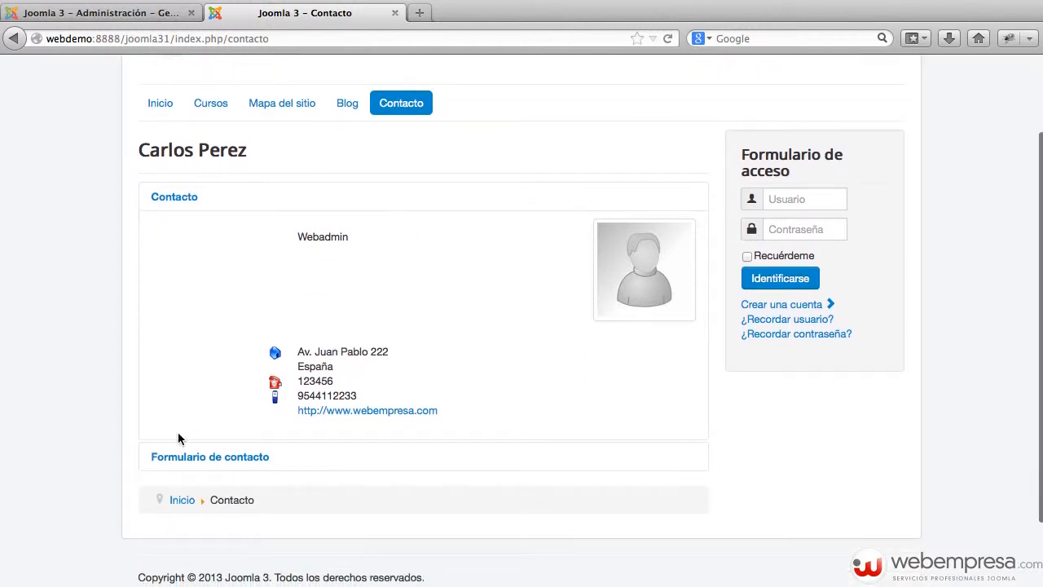
{"action": "left_click", "coordinate": [215, 457]}
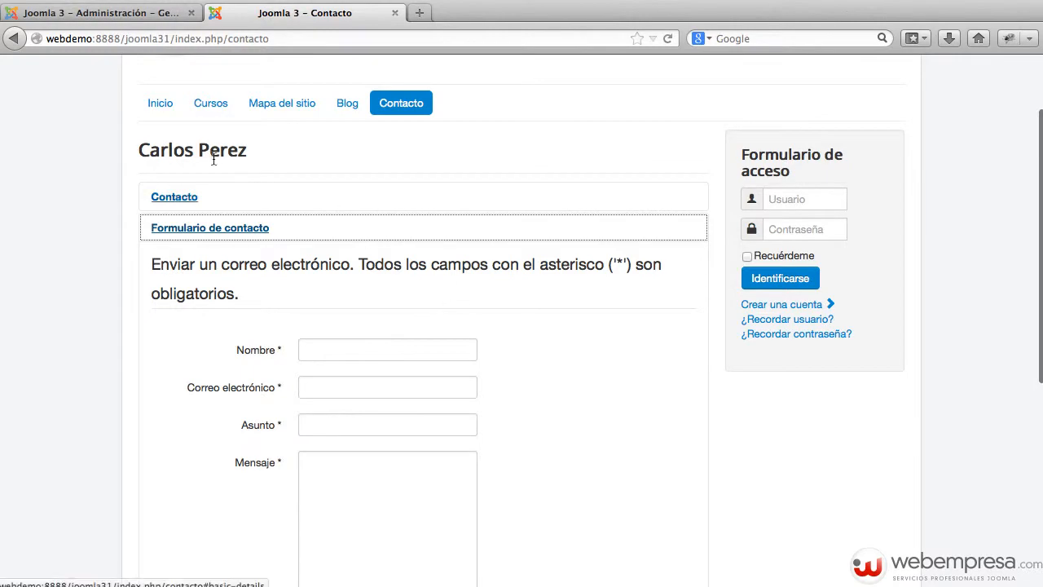
{"action": "left_click", "coordinate": [182, 196]}
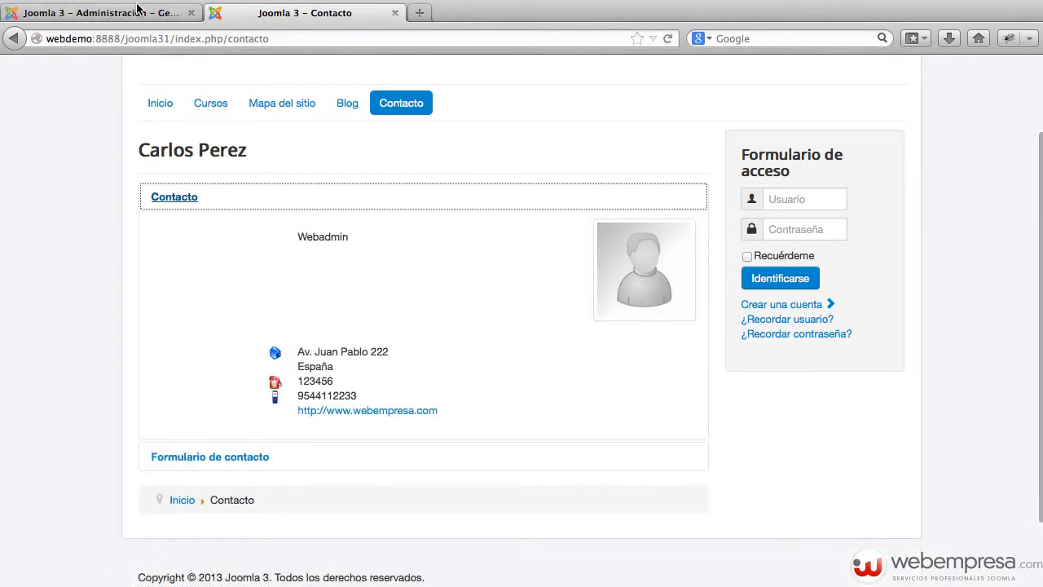
{"action": "left_click", "coordinate": [101, 12]}
{"action": "left_click", "coordinate": [340, 285]}
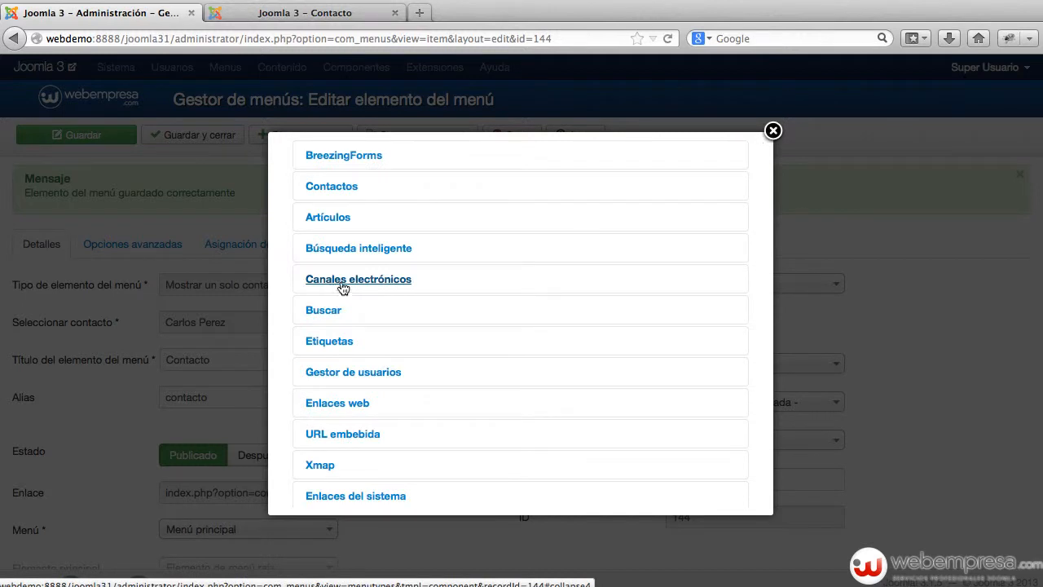
Review the Contactos menu item types without changing them, then recheck the contact's panels on the site
{"action": "left_click", "coordinate": [344, 189]}
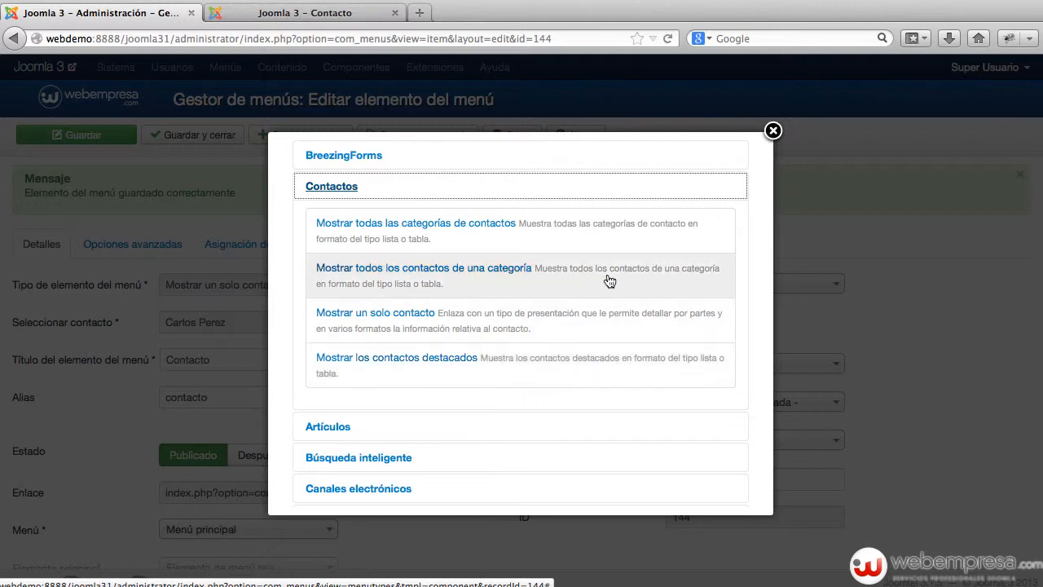
{"action": "left_click", "coordinate": [773, 130]}
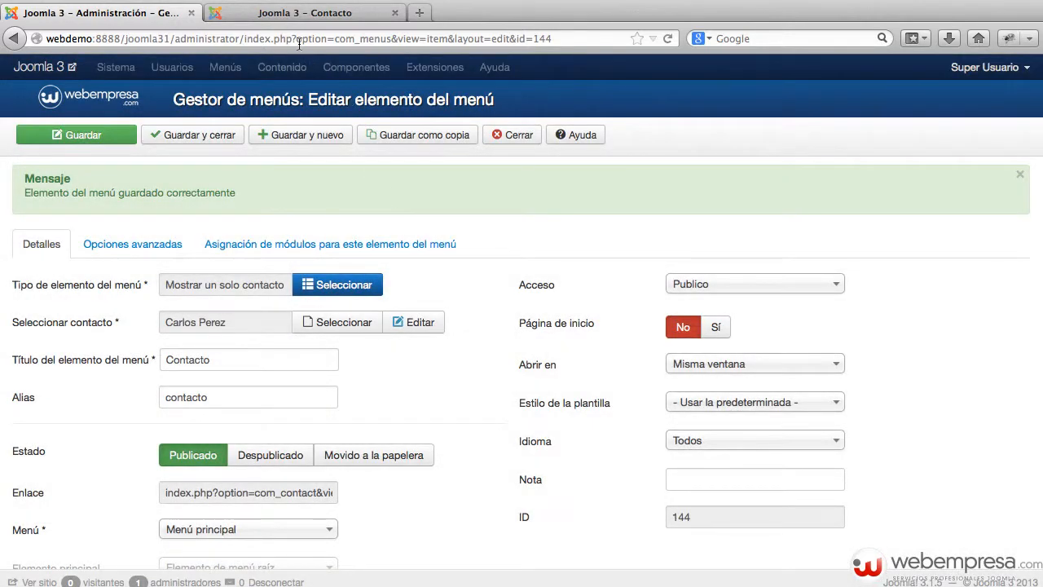
{"action": "left_click", "coordinate": [301, 13]}
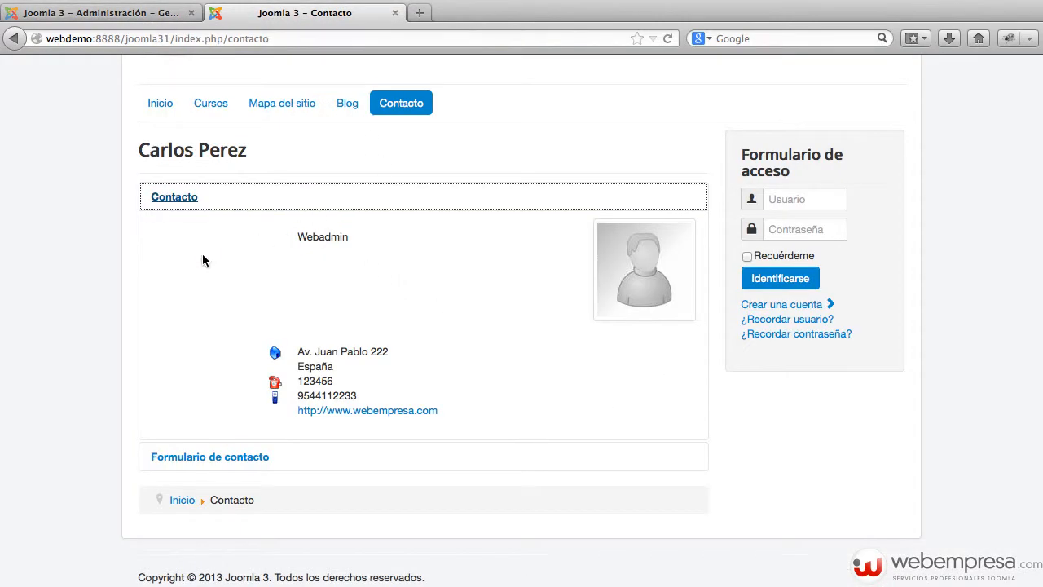
{"action": "left_click", "coordinate": [241, 456]}
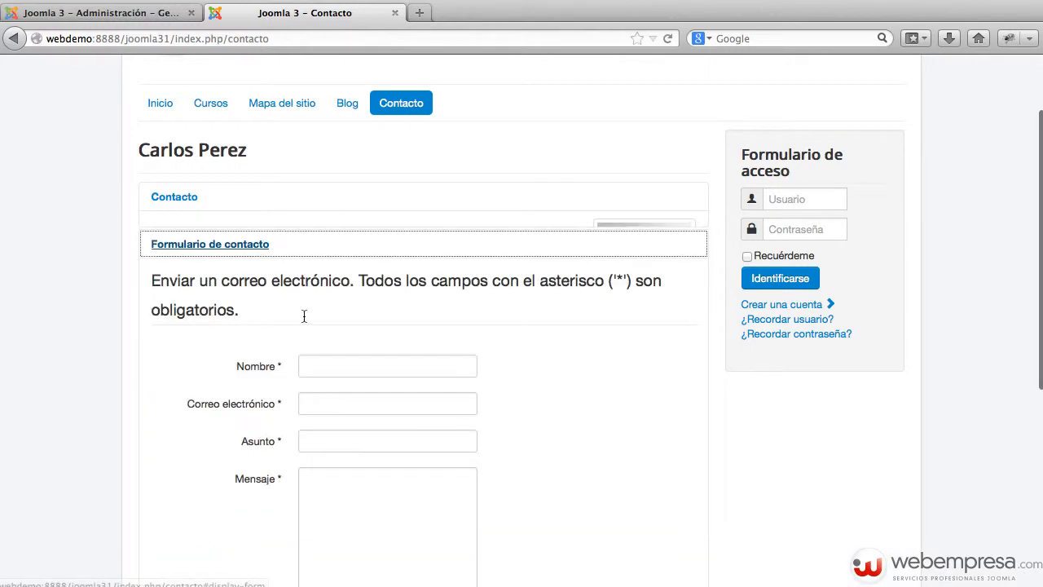
{"action": "left_click", "coordinate": [204, 202]}
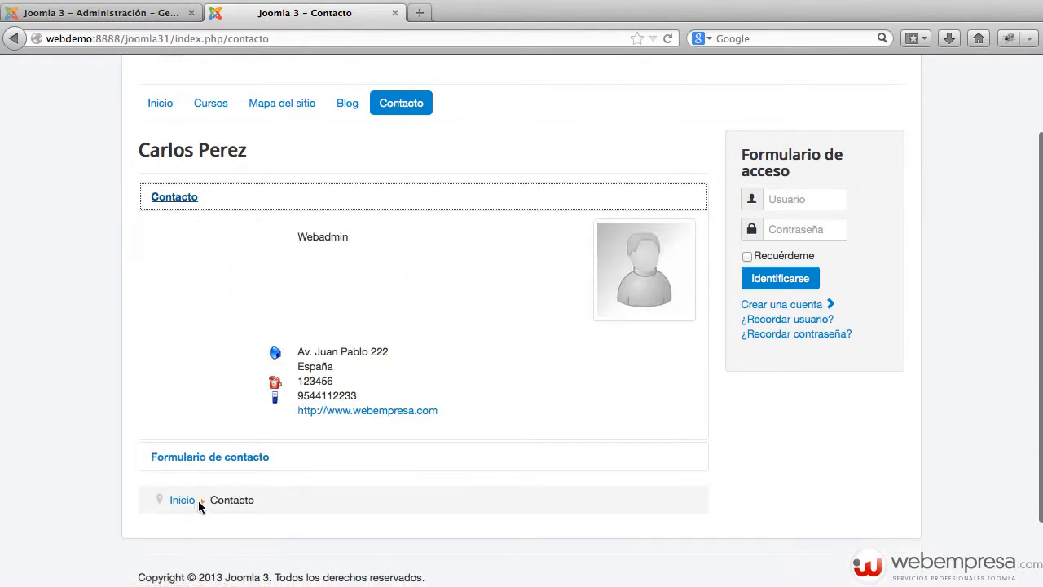
{"action": "left_click", "coordinate": [210, 457]}
{"action": "left_click", "coordinate": [161, 15]}
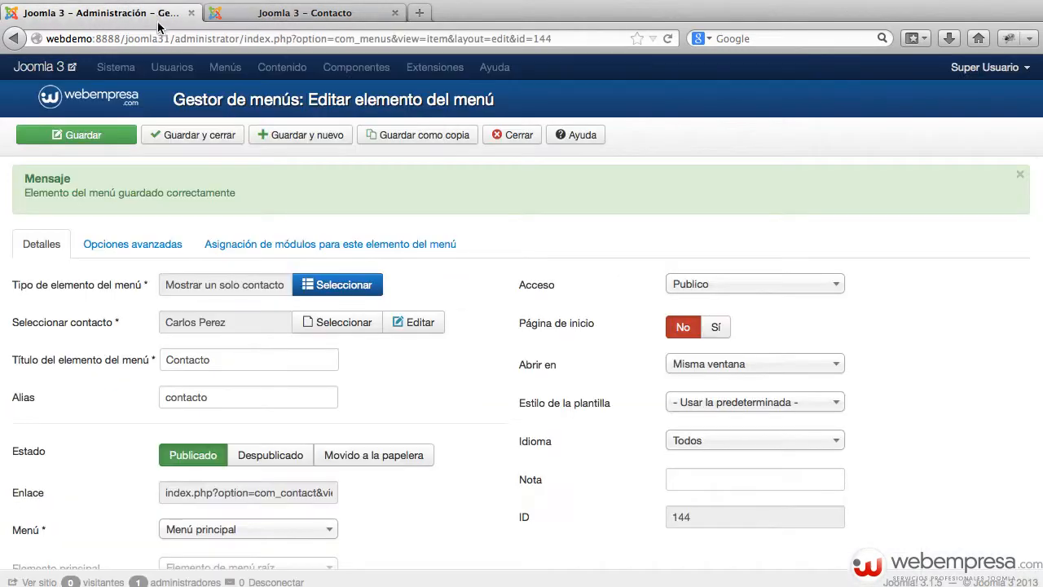
Close the menu item and open the support contact from Componentes > Contactos for editing
{"action": "left_click", "coordinate": [497, 134]}
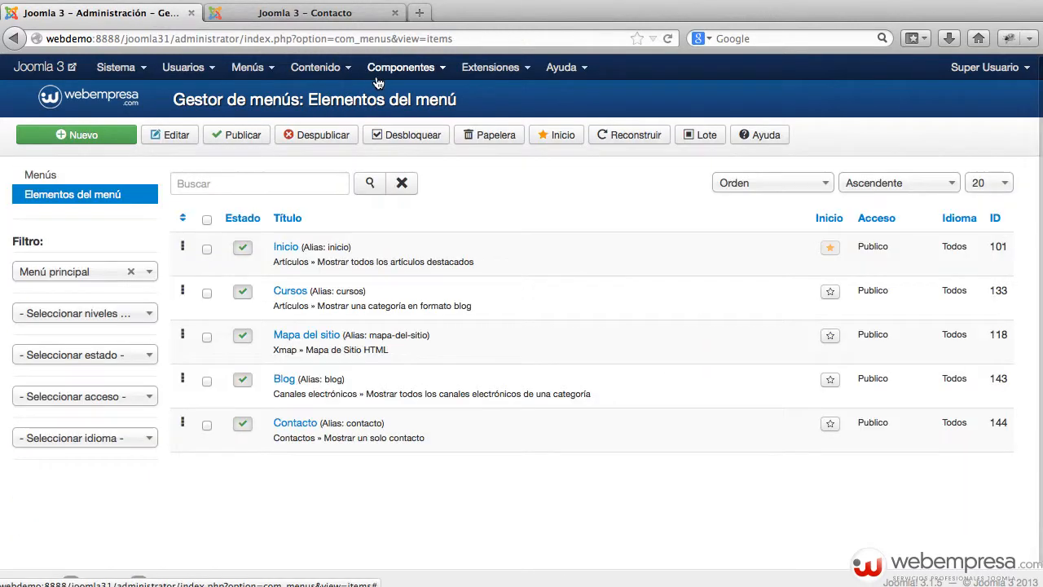
{"action": "left_click", "coordinate": [378, 69]}
{"action": "left_click", "coordinate": [421, 238]}
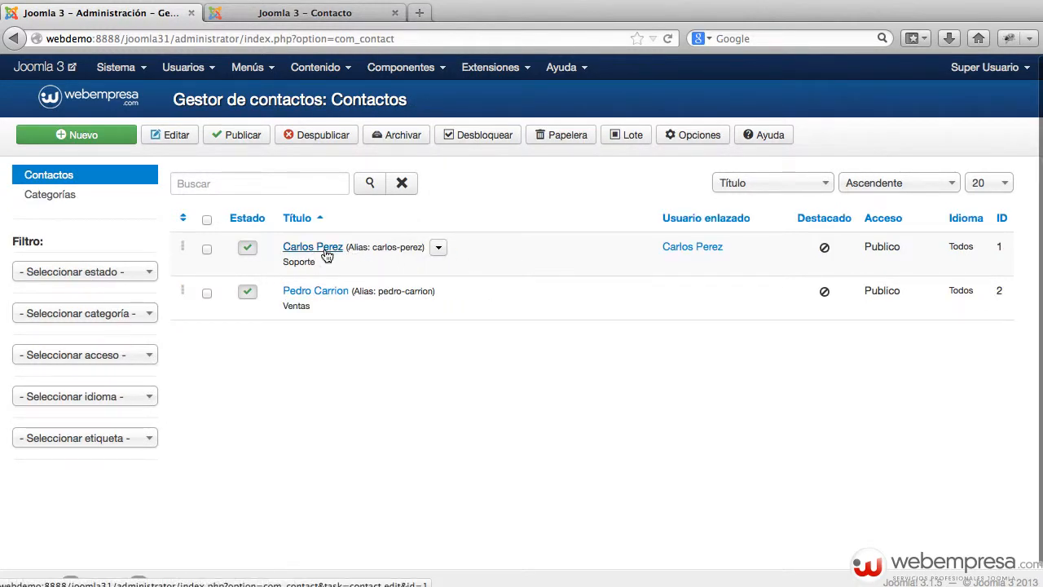
{"action": "left_click", "coordinate": [326, 255]}
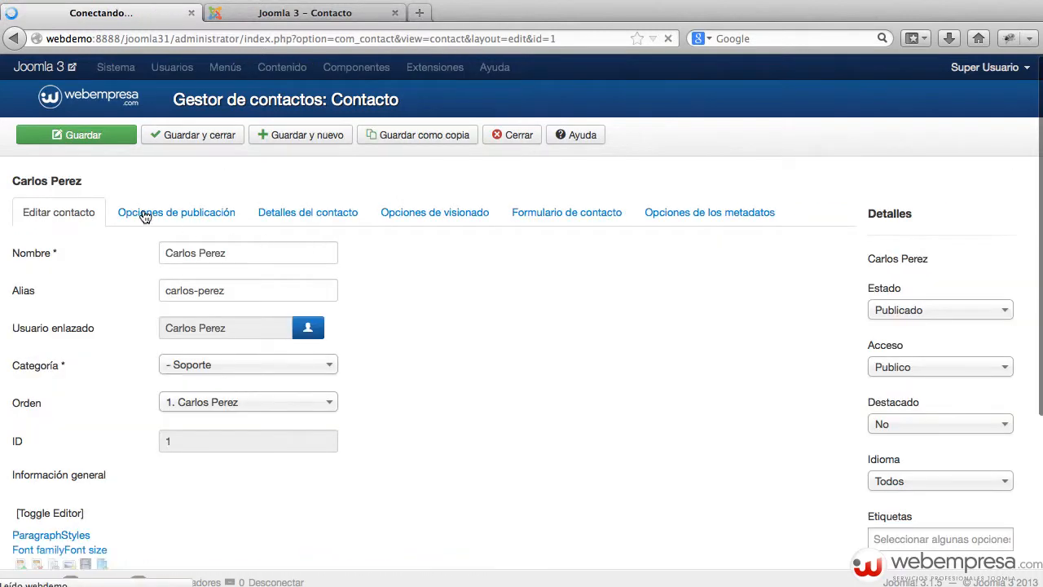
Look through the contact's publishing options and detail fields
{"action": "left_click", "coordinate": [190, 210]}
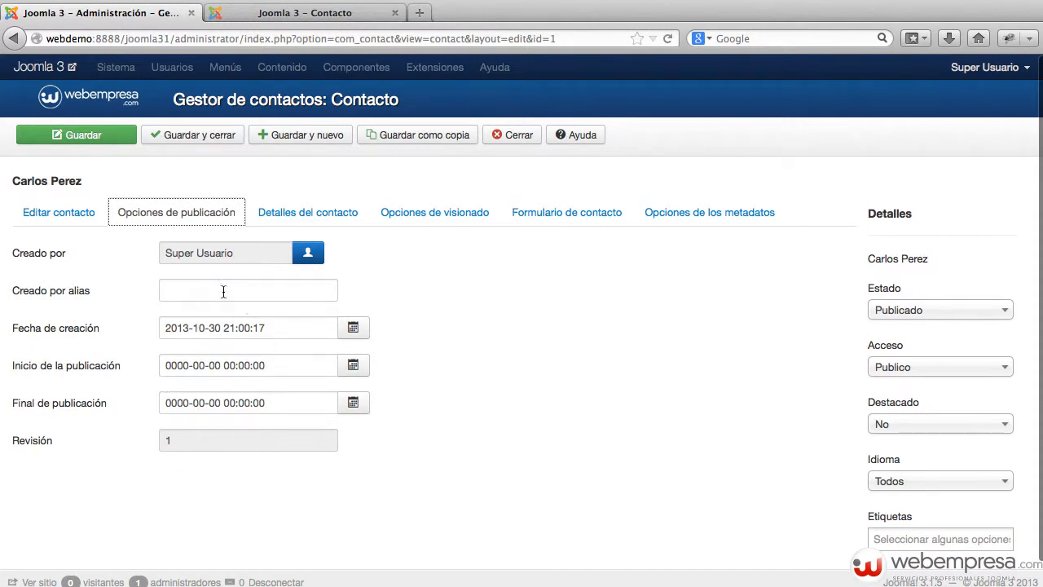
{"action": "left_click", "coordinate": [318, 214]}
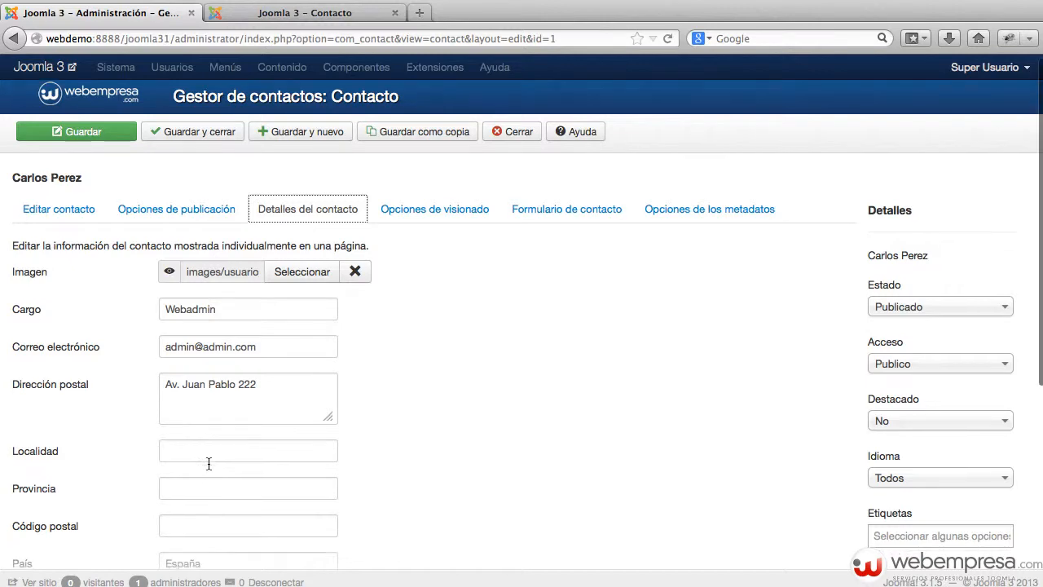
{"action": "scroll", "coordinate": [208, 462], "scroll_direction": "down", "scroll_amount": 3}
{"action": "scroll", "coordinate": [161, 454], "scroll_direction": "down", "scroll_amount": 2}
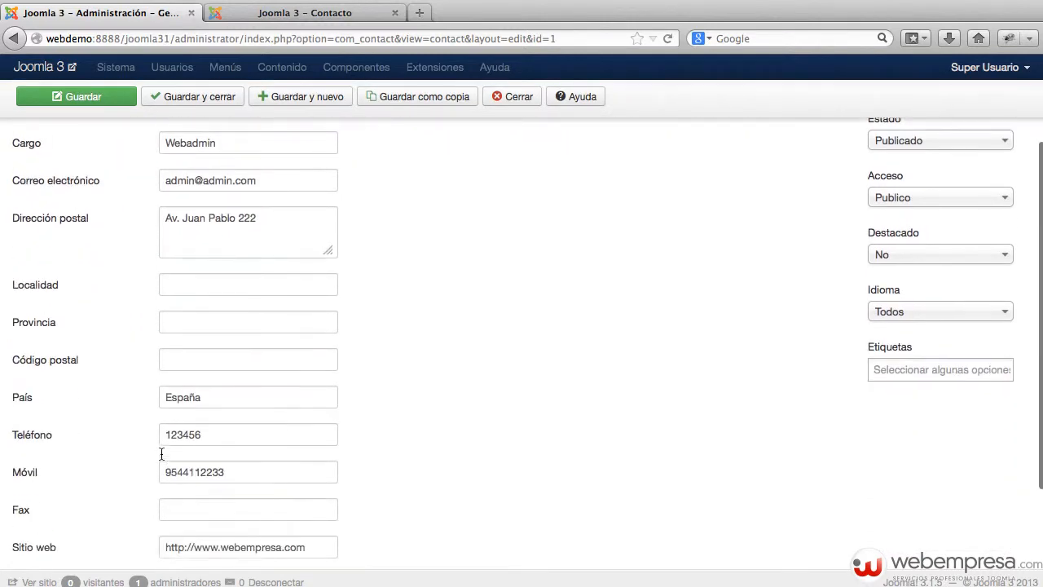
{"action": "scroll", "coordinate": [191, 480], "scroll_direction": "down", "scroll_amount": 2}
{"action": "scroll", "coordinate": [193, 480], "scroll_direction": "down", "scroll_amount": 2}
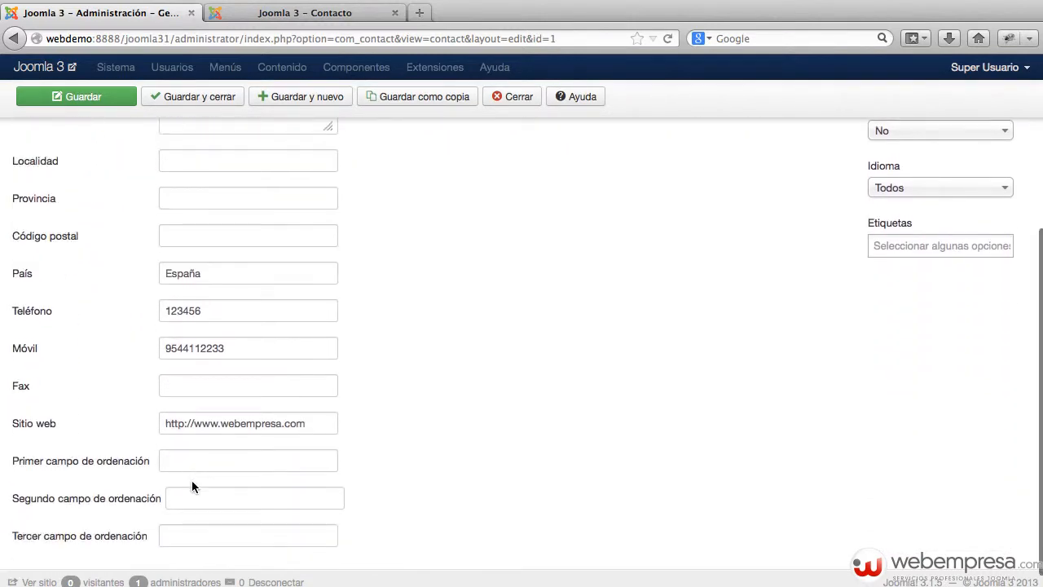
{"action": "scroll", "coordinate": [656, 374], "scroll_direction": "up", "scroll_amount": 8}
Review the Opciones de visionado tab, leaving Nombre and the other options on global values
{"action": "left_click", "coordinate": [437, 212]}
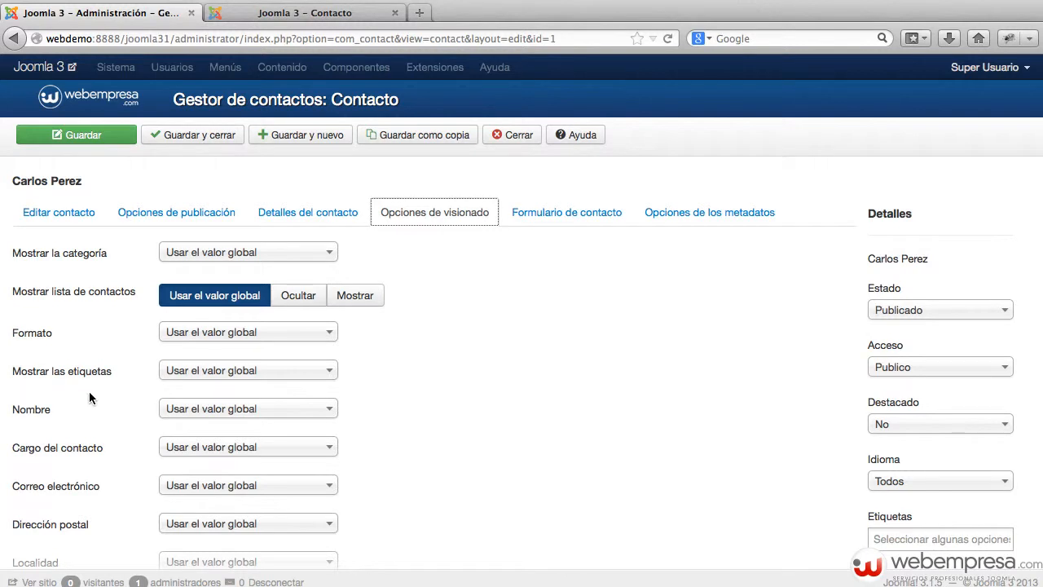
{"action": "left_click", "coordinate": [264, 414]}
{"action": "left_click", "coordinate": [500, 387]}
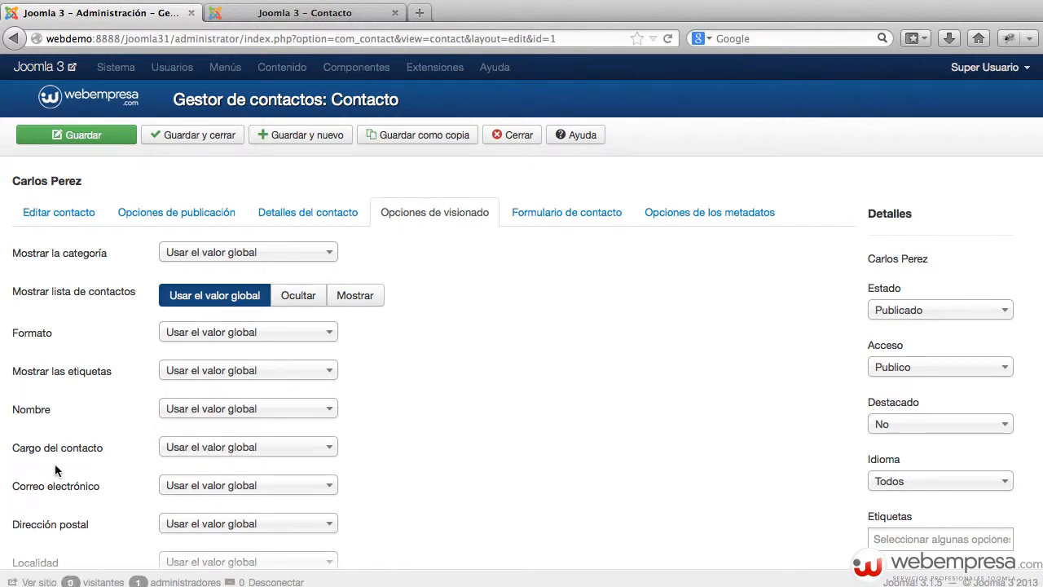
{"action": "scroll", "coordinate": [163, 442], "scroll_direction": "down", "scroll_amount": 3}
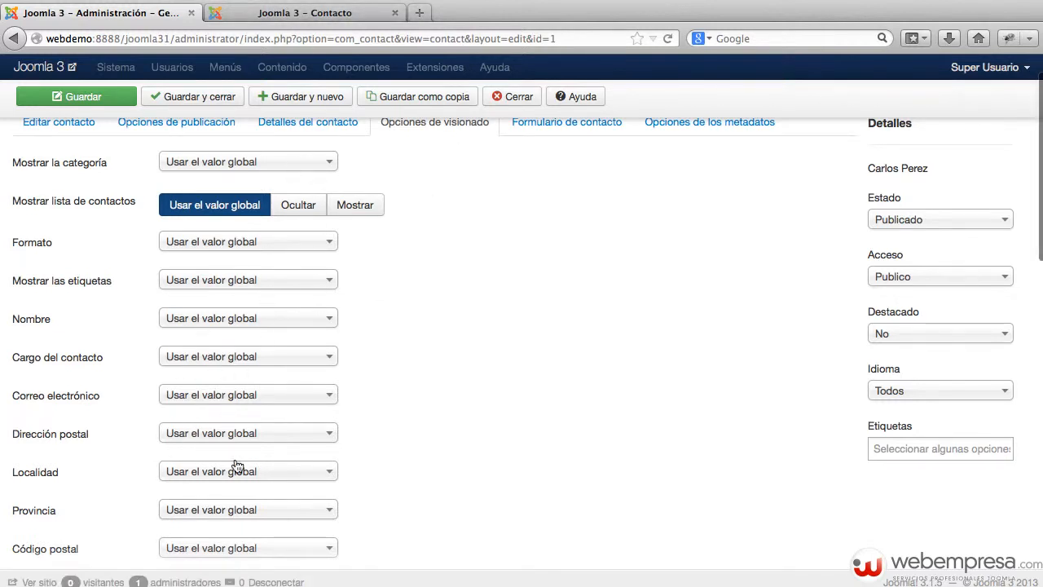
{"action": "scroll", "coordinate": [282, 391], "scroll_direction": "down", "scroll_amount": 2}
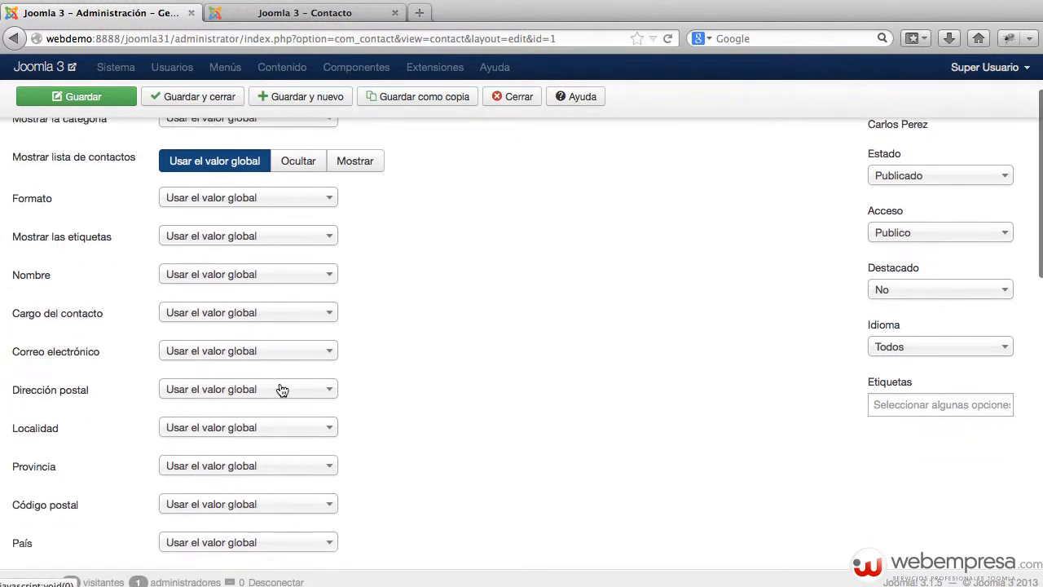
Locate the country España in the support contact's public address details
{"action": "left_click", "coordinate": [325, 24]}
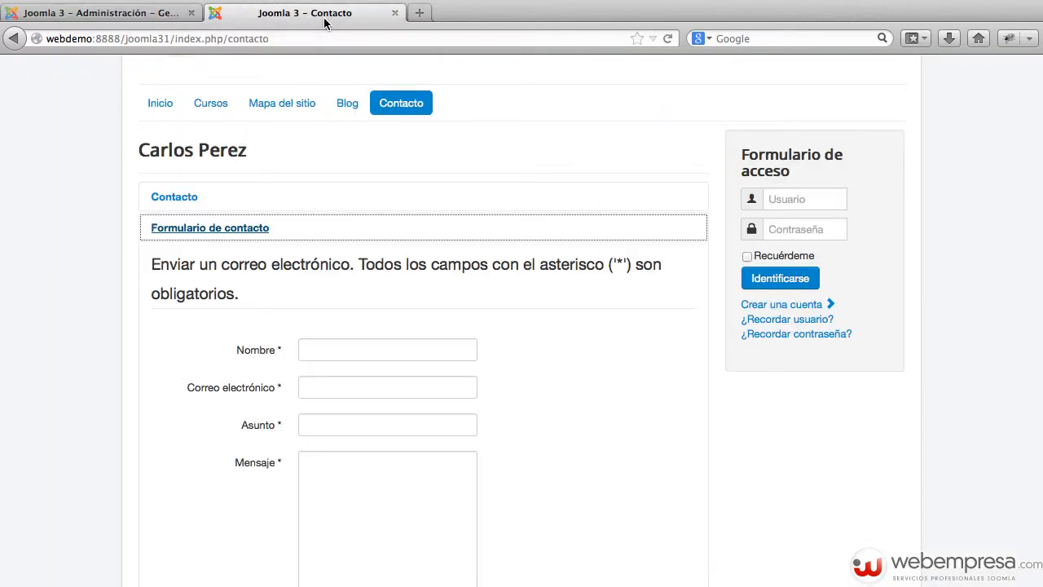
{"action": "left_click", "coordinate": [210, 202]}
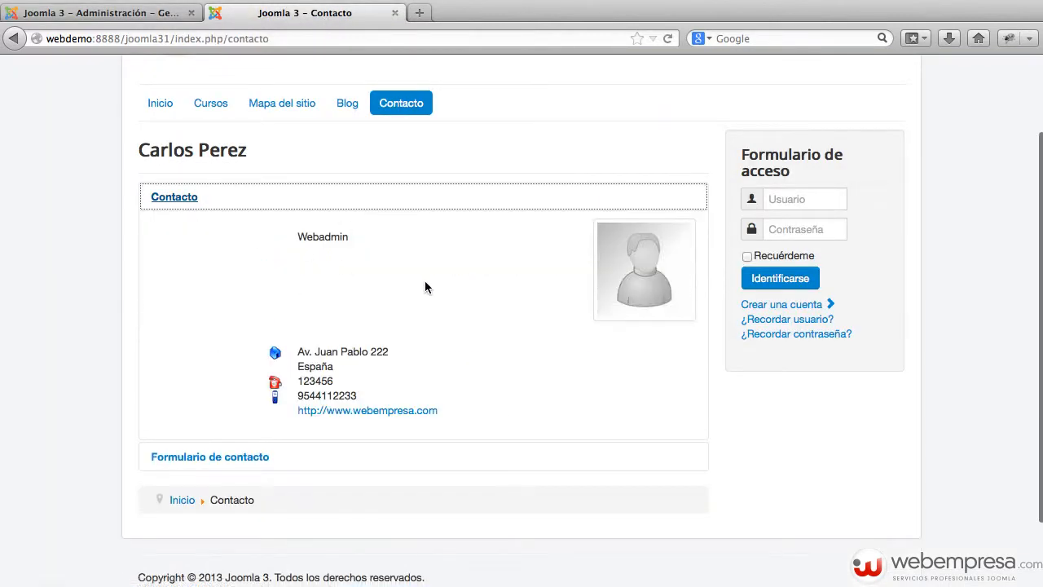
{"action": "double_click", "coordinate": [324, 368]}
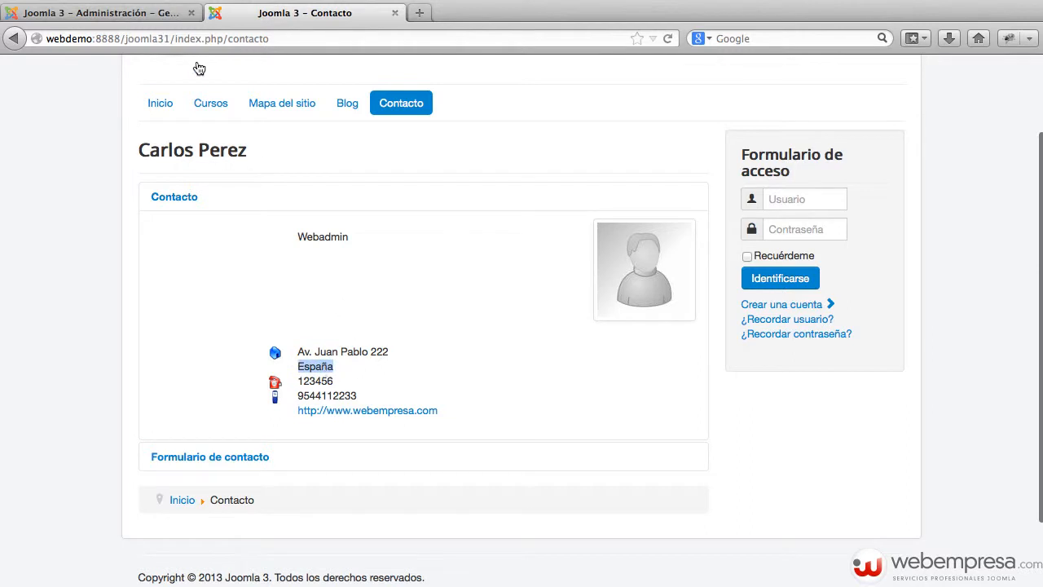
Set País to Ocultar in the contact's display options and save
{"action": "left_click", "coordinate": [52, 13]}
{"action": "left_click", "coordinate": [200, 519]}
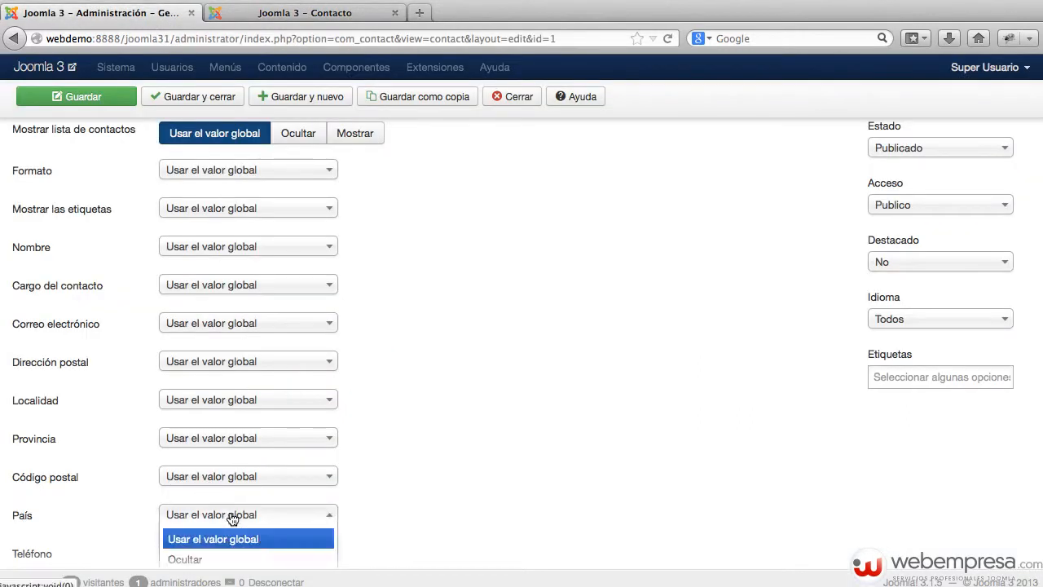
{"action": "scroll", "coordinate": [212, 525], "scroll_direction": "down", "scroll_amount": 1}
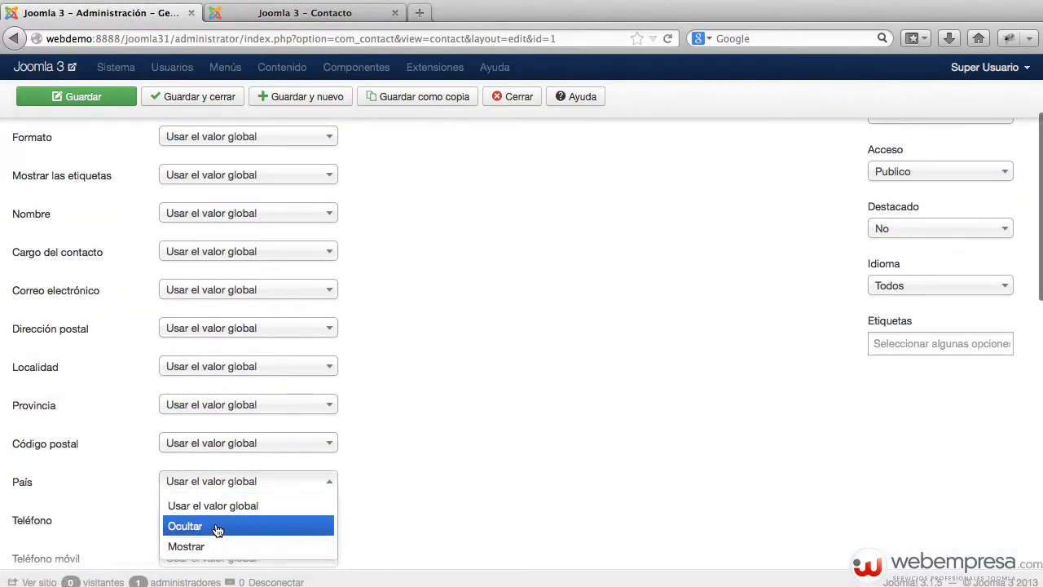
{"action": "left_click", "coordinate": [218, 526]}
{"action": "scroll", "coordinate": [405, 477], "scroll_direction": "up", "scroll_amount": 3}
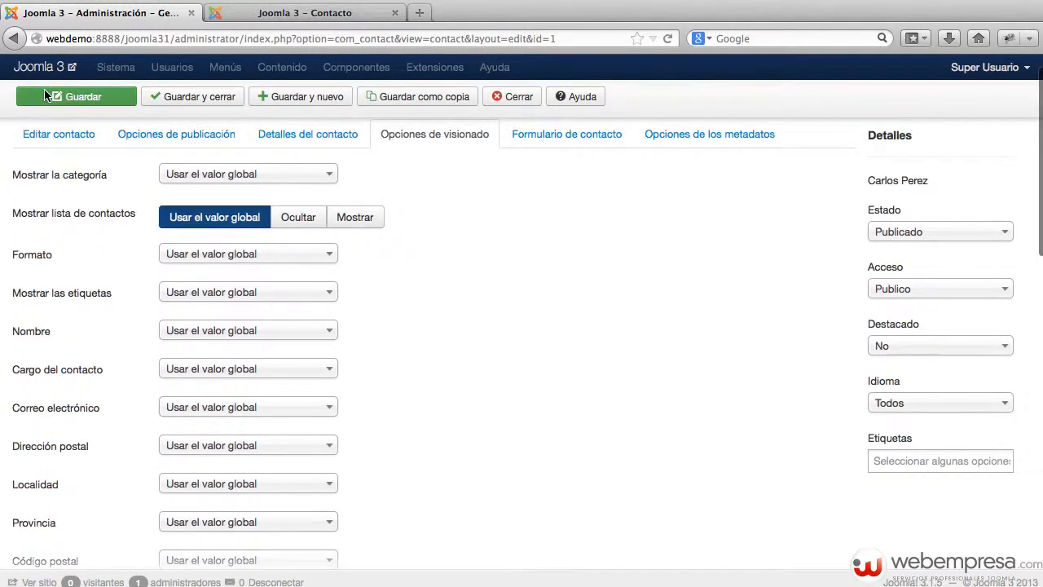
{"action": "left_click", "coordinate": [73, 109]}
Reload the public contact page to confirm España no longer appears
{"action": "left_click", "coordinate": [282, 12]}
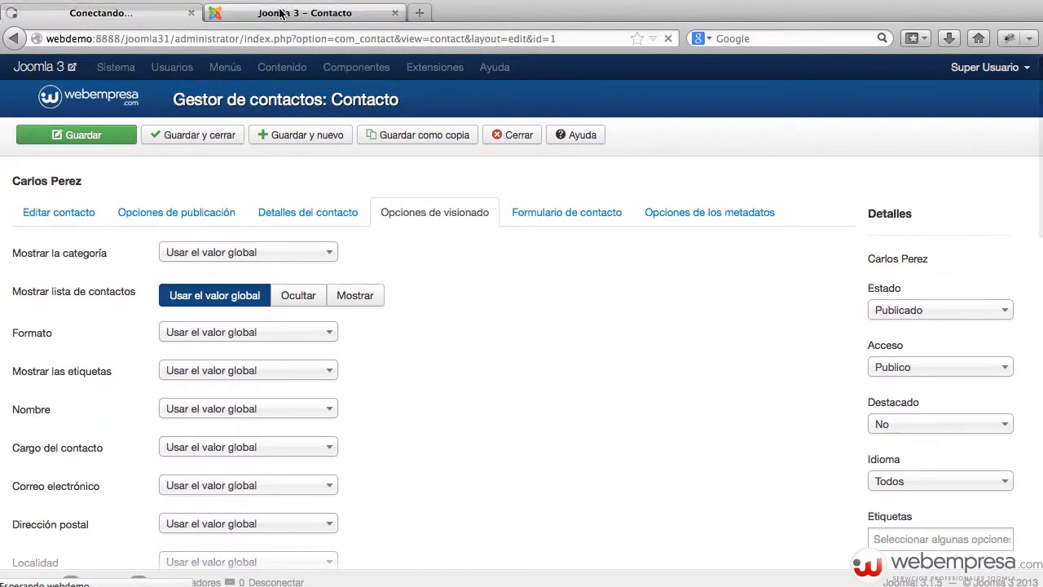
{"action": "key", "text": "super+r"}
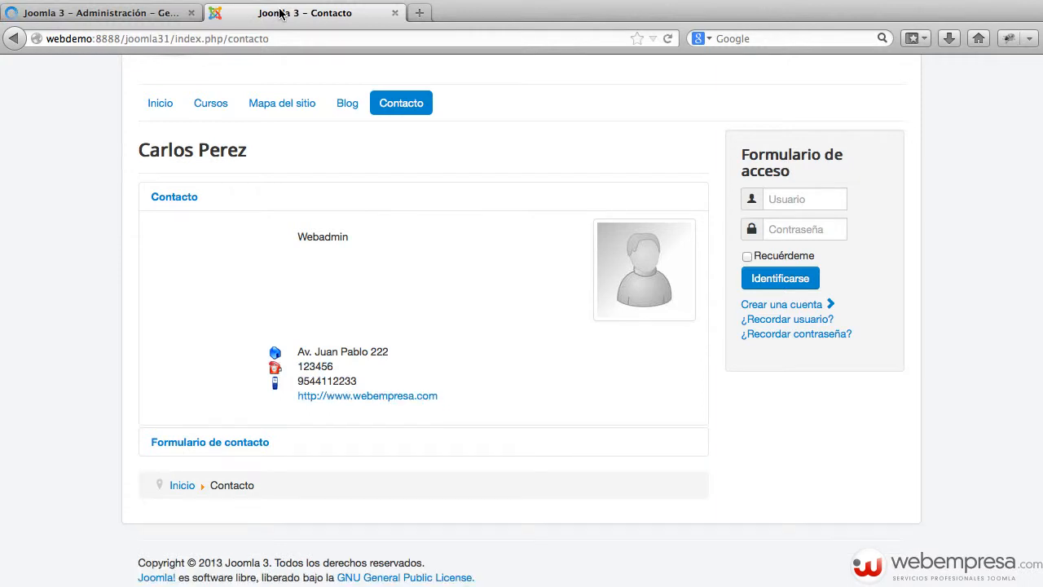
{"action": "left_click", "coordinate": [71, 14]}
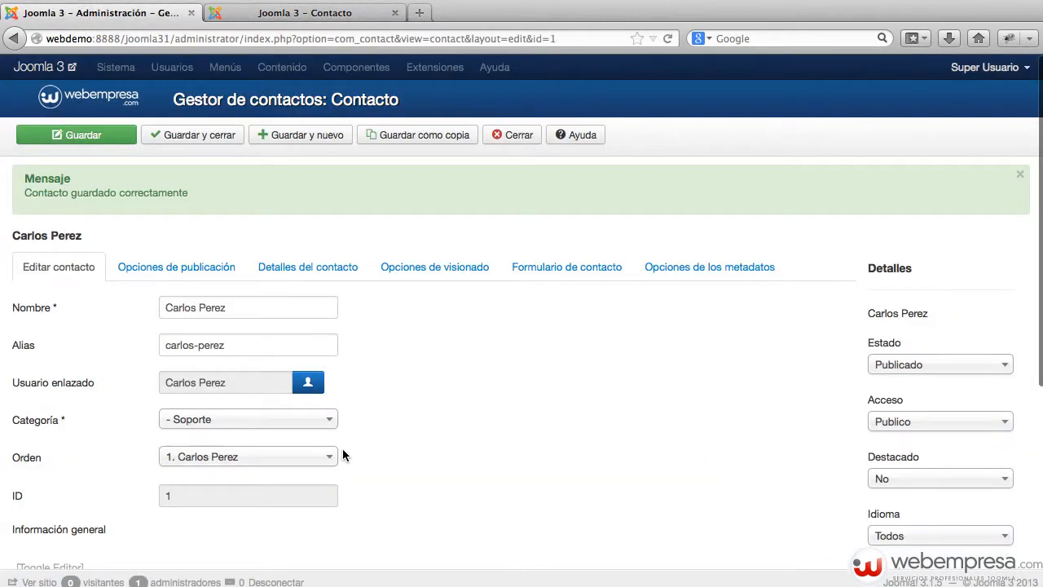
Hide the contact form in the contact's Formulario de contacto options and save
{"action": "left_click", "coordinate": [426, 266]}
{"action": "scroll", "coordinate": [440, 371], "scroll_direction": "down", "scroll_amount": 3}
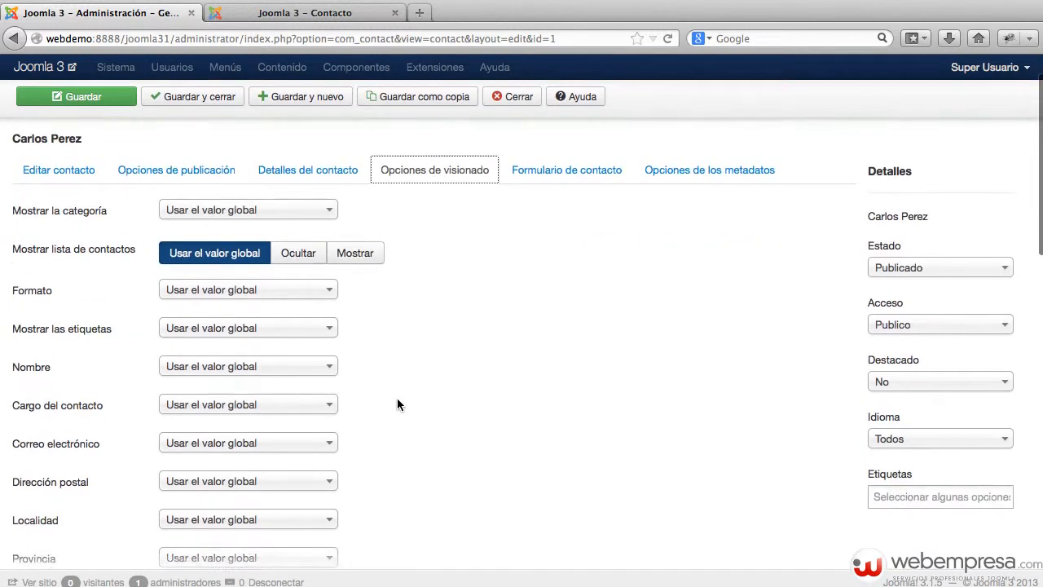
{"action": "left_click", "coordinate": [567, 179]}
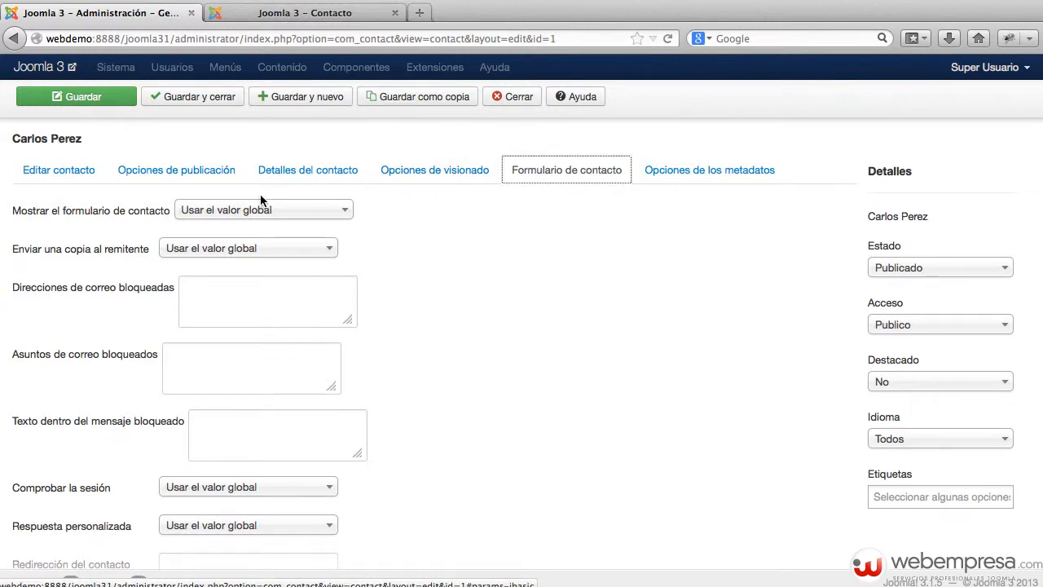
{"action": "left_click", "coordinate": [207, 212]}
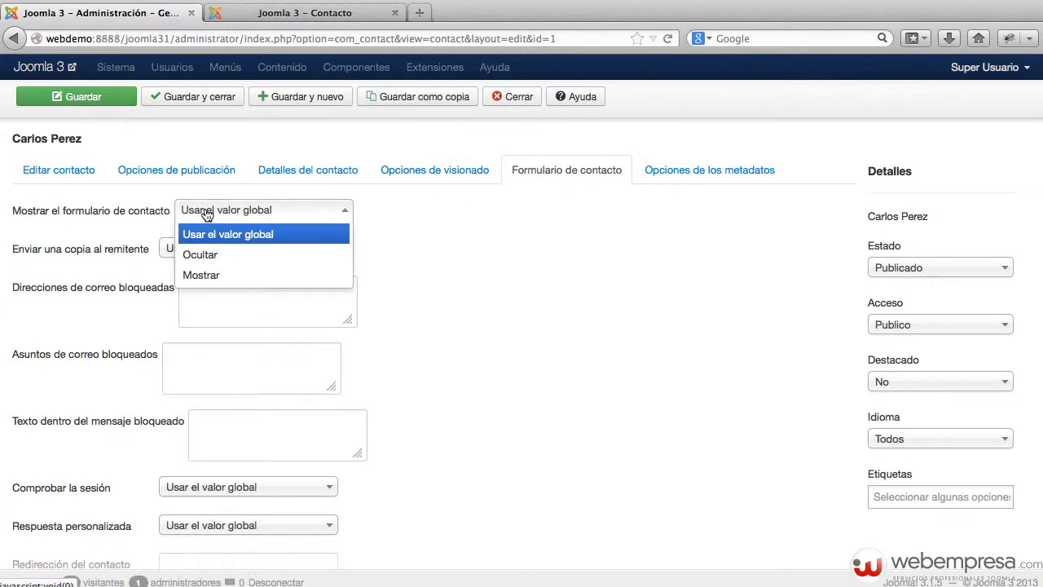
{"action": "left_click", "coordinate": [501, 224]}
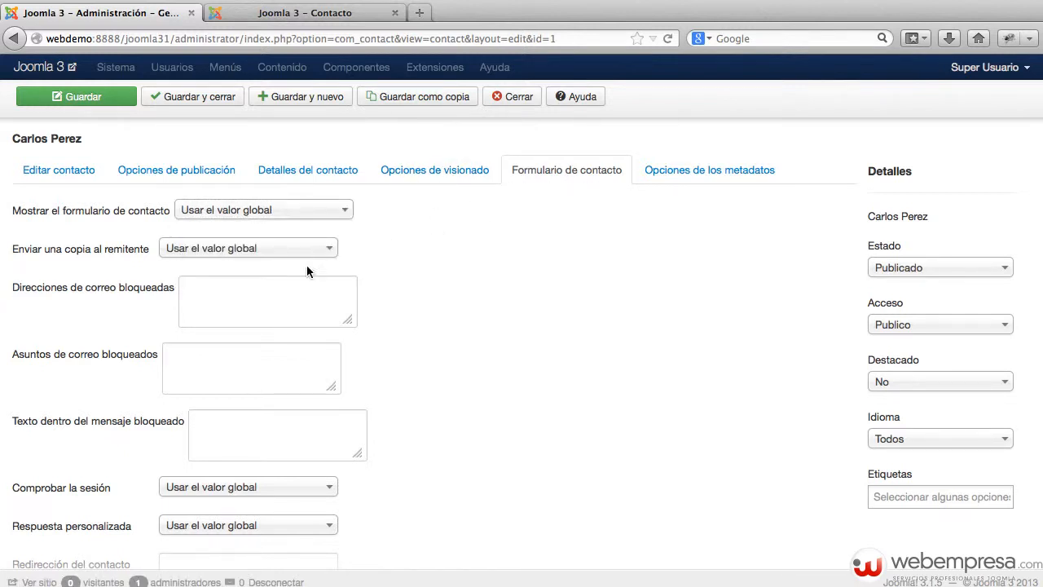
{"action": "left_click", "coordinate": [302, 213]}
{"action": "left_click", "coordinate": [279, 254]}
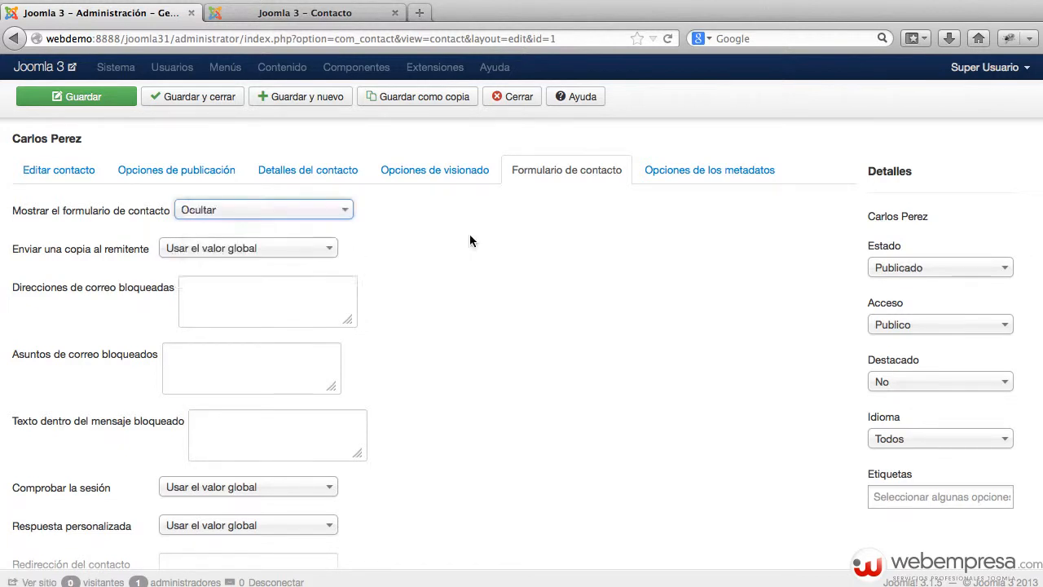
{"action": "left_click", "coordinate": [100, 103]}
Reload the public contact page to confirm the form is gone
{"action": "left_click", "coordinate": [281, 14]}
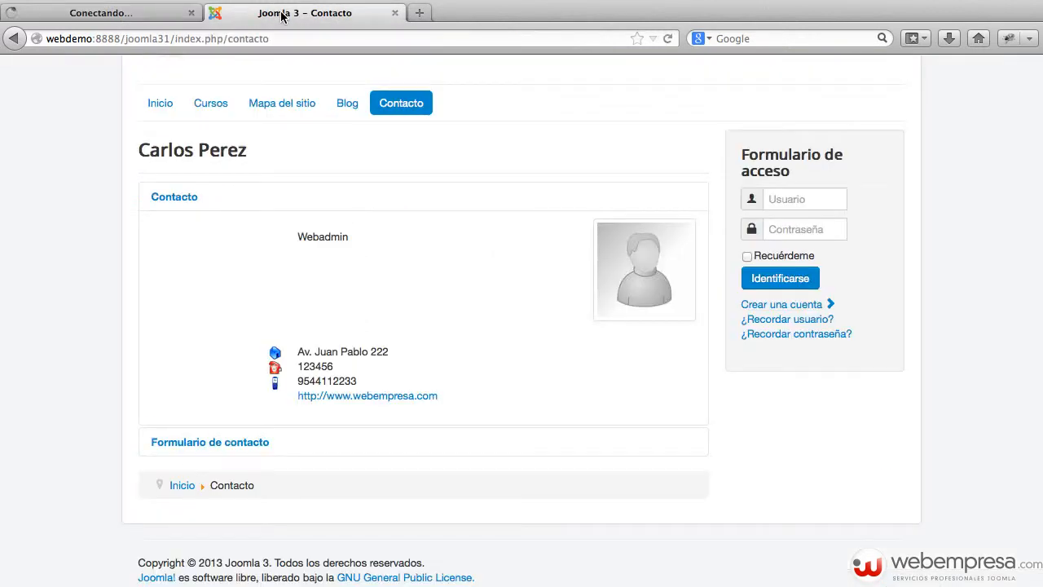
{"action": "key", "text": "super+r"}
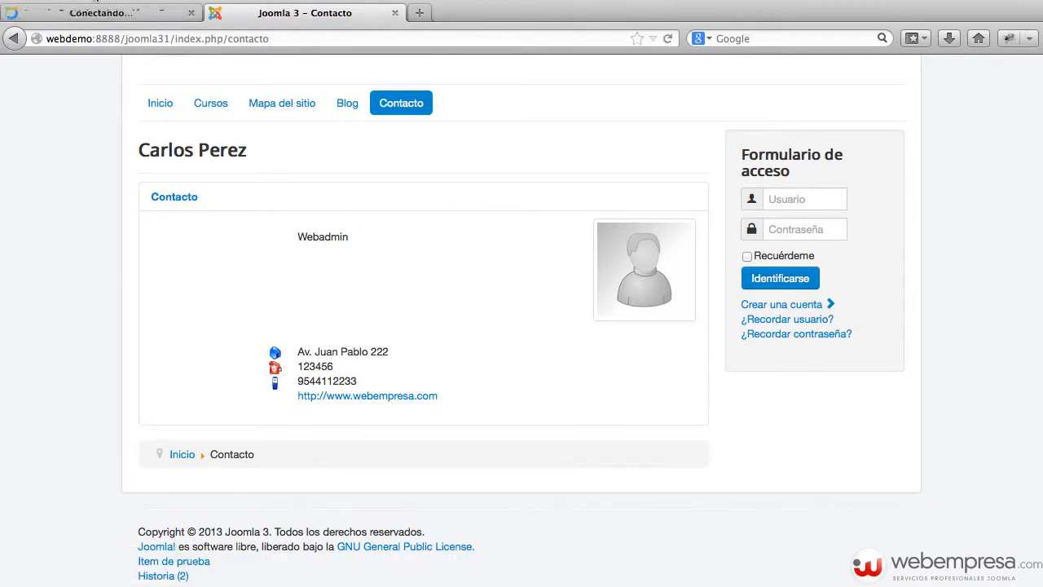
{"action": "left_click", "coordinate": [101, 16]}
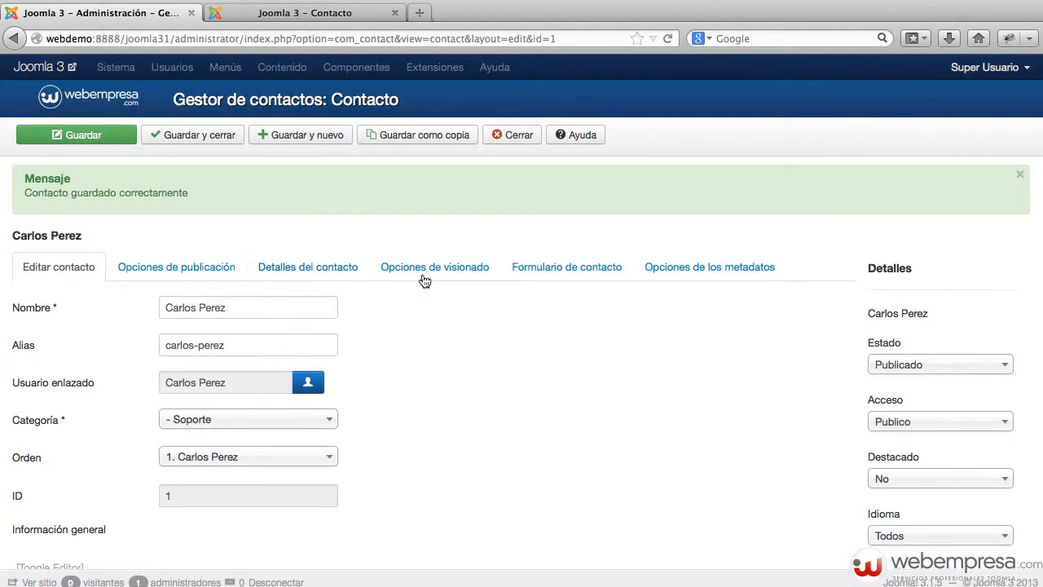
Set Mostrar el formulario to Usar el valor global and Enviar copia to Ocultar, then save
{"action": "left_click", "coordinate": [565, 268]}
{"action": "left_click", "coordinate": [245, 307]}
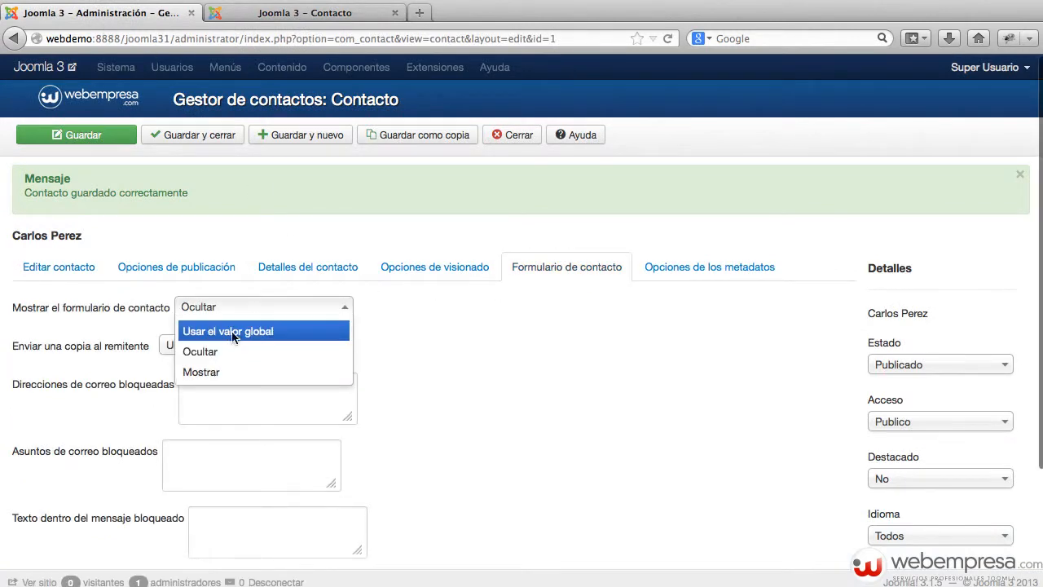
{"action": "left_click", "coordinate": [233, 333]}
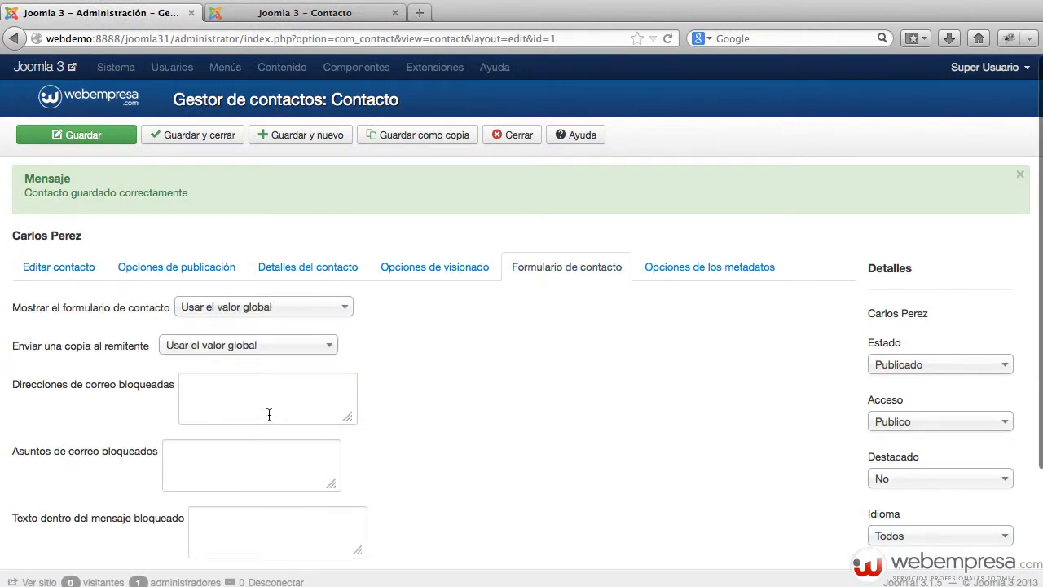
{"action": "left_click", "coordinate": [287, 344]}
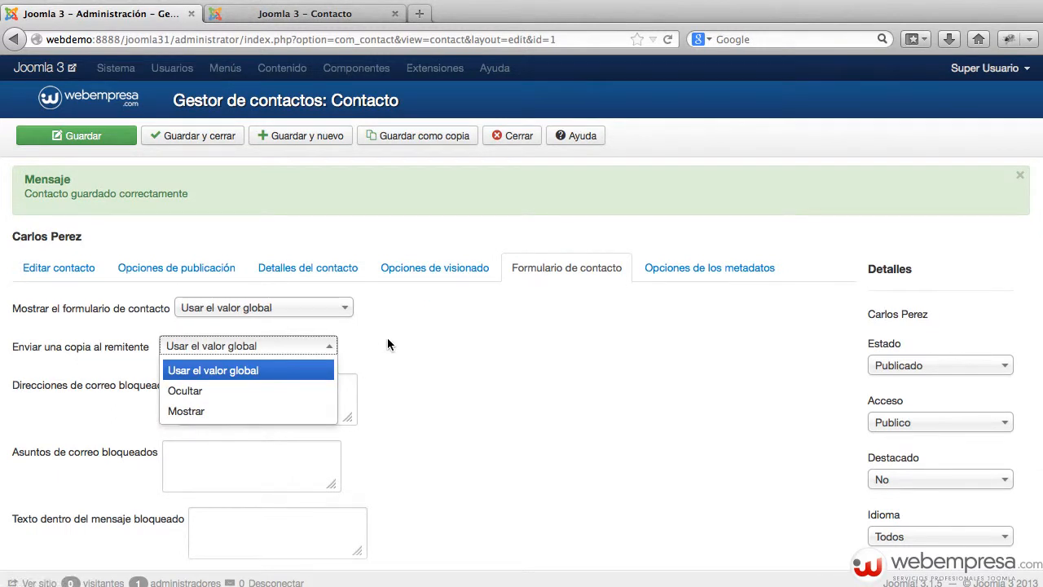
{"action": "left_click", "coordinate": [228, 395]}
{"action": "left_click", "coordinate": [91, 136]}
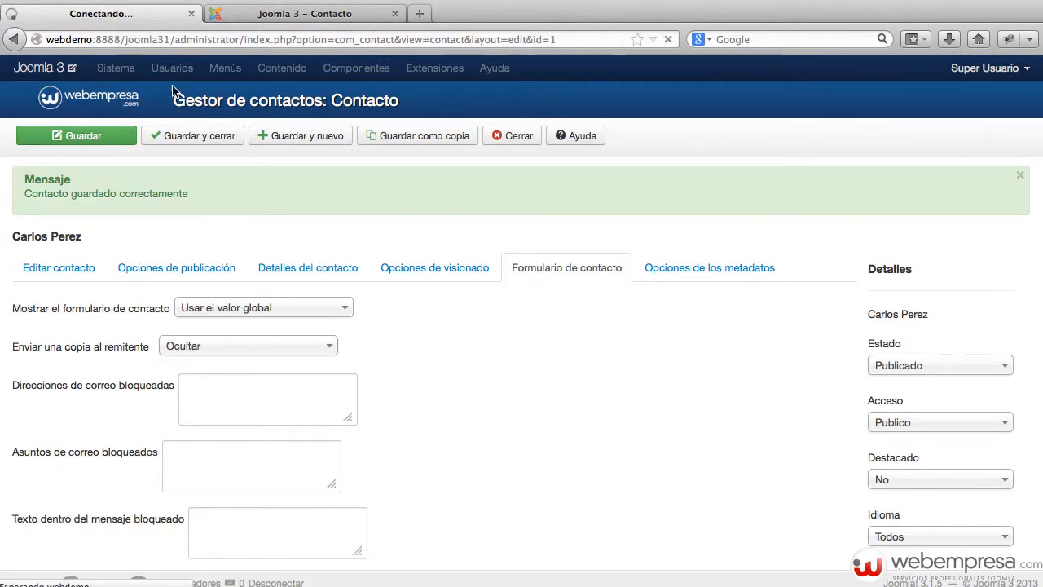
Reload the public page and expand Formulario de contacto to confirm 'Envíeme una copia' is gone
{"action": "left_click", "coordinate": [269, 13]}
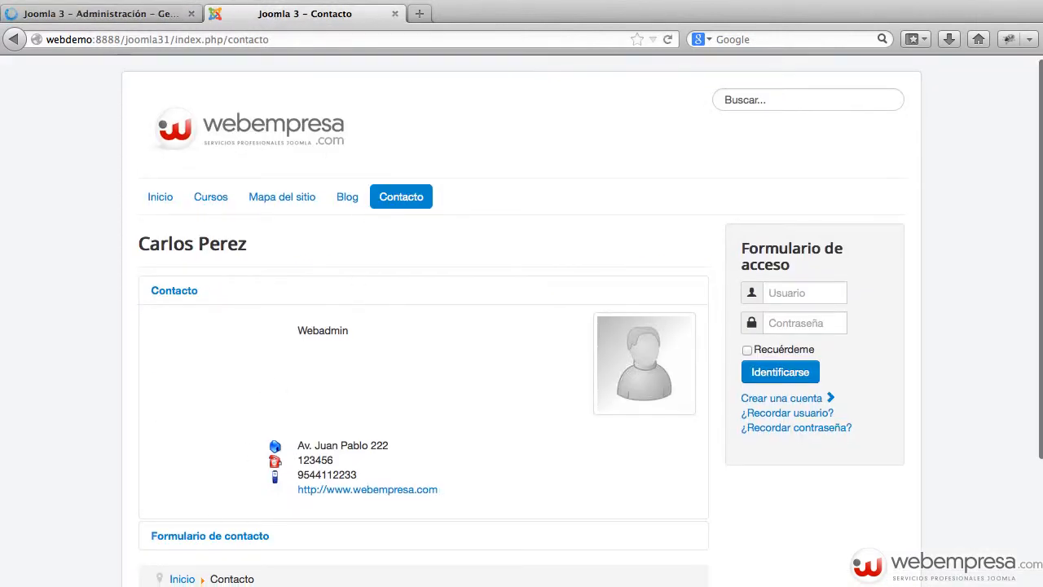
{"action": "scroll", "coordinate": [244, 517], "scroll_direction": "down", "scroll_amount": 1}
{"action": "left_click", "coordinate": [251, 504]}
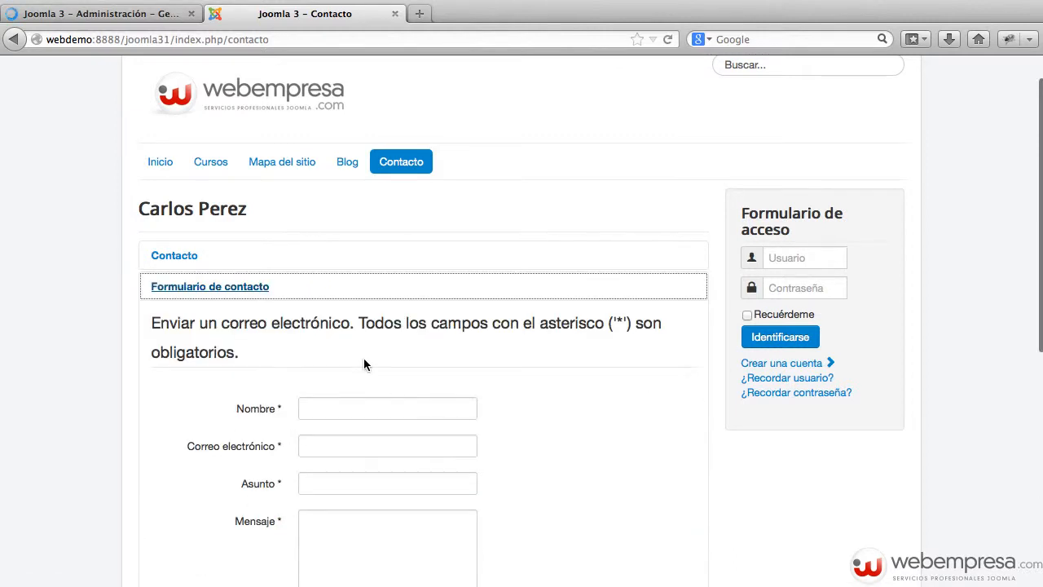
{"action": "scroll", "coordinate": [363, 358], "scroll_direction": "down", "scroll_amount": 3}
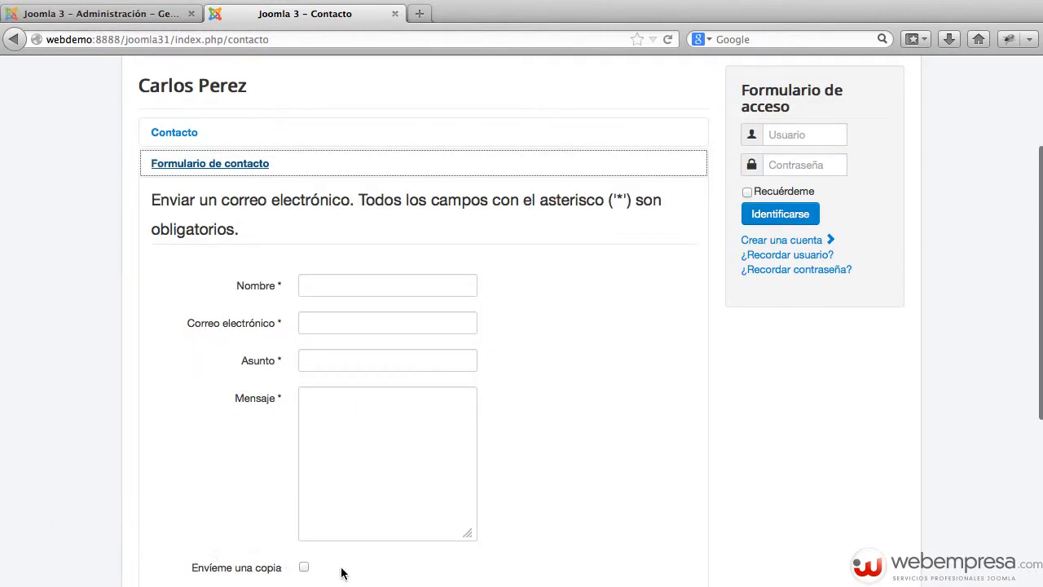
{"action": "key", "text": "super+r"}
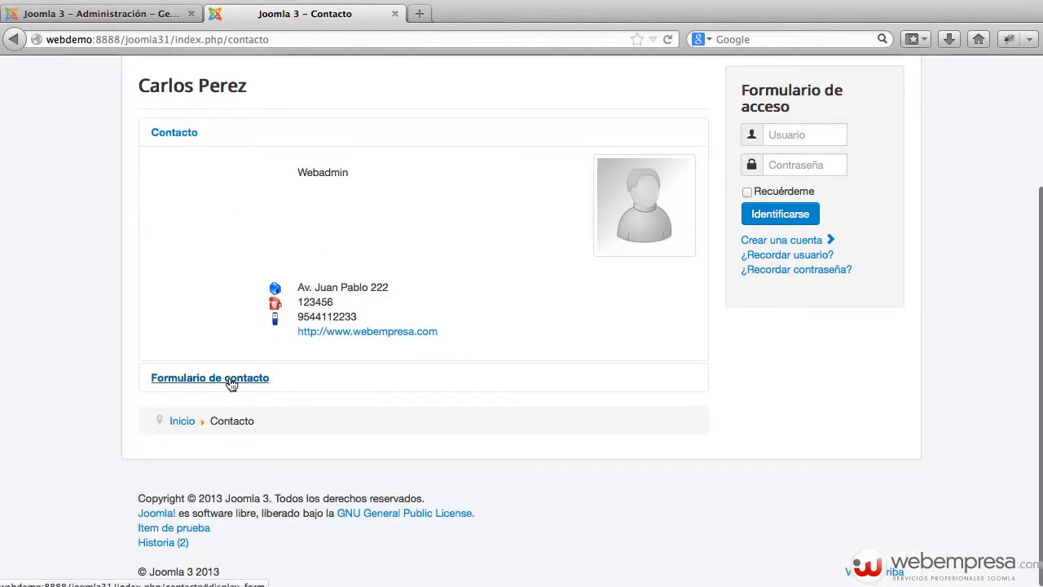
{"action": "left_click", "coordinate": [232, 385]}
{"action": "scroll", "coordinate": [447, 349], "scroll_direction": "down", "scroll_amount": 3}
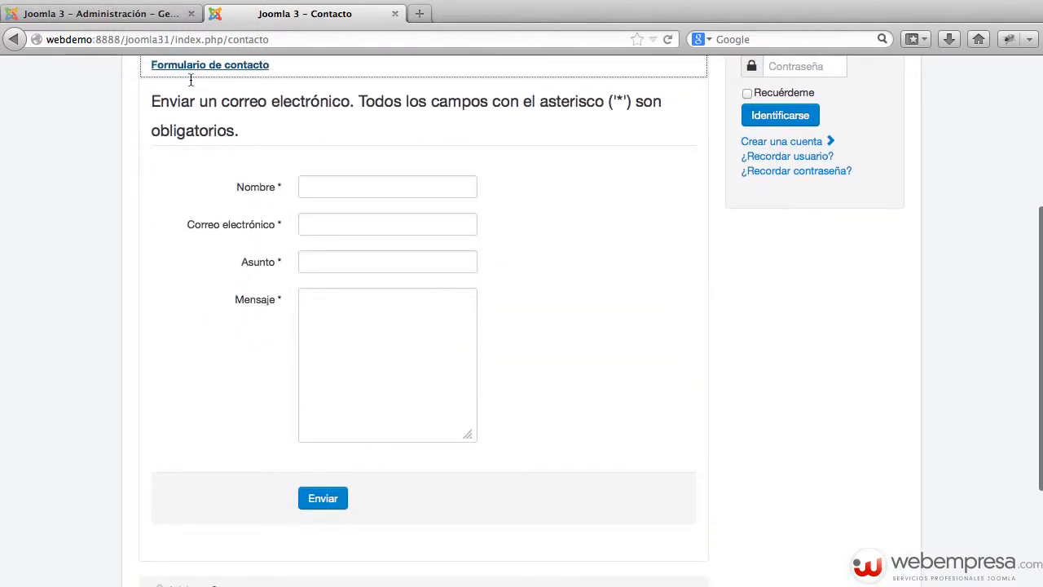
{"action": "left_click", "coordinate": [143, 14]}
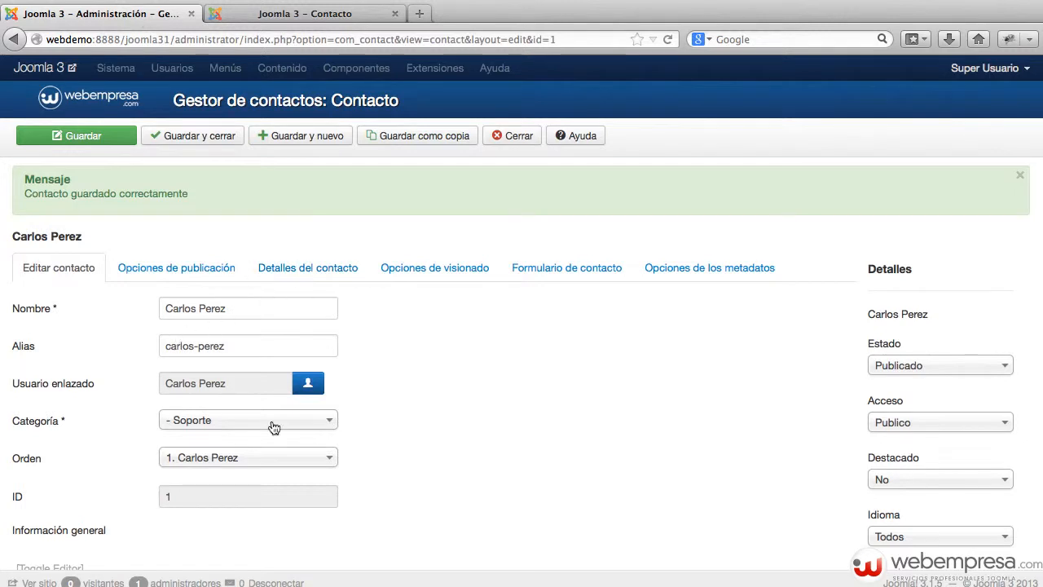
Set the contact's Enviar una copia al remitente option back to Usar el valor global
{"action": "left_click", "coordinate": [571, 268]}
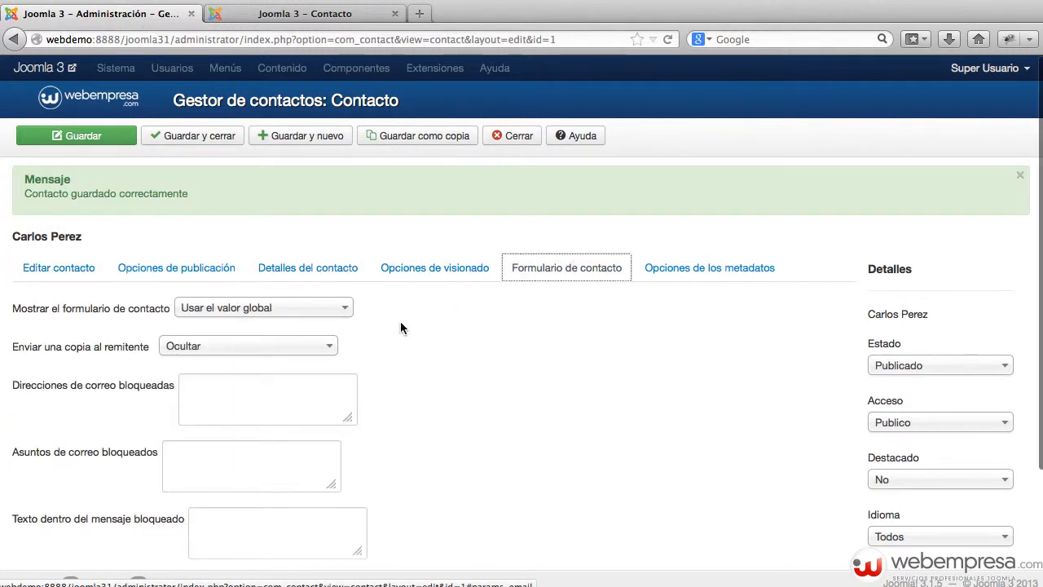
{"action": "left_click", "coordinate": [249, 345]}
{"action": "left_click", "coordinate": [244, 367]}
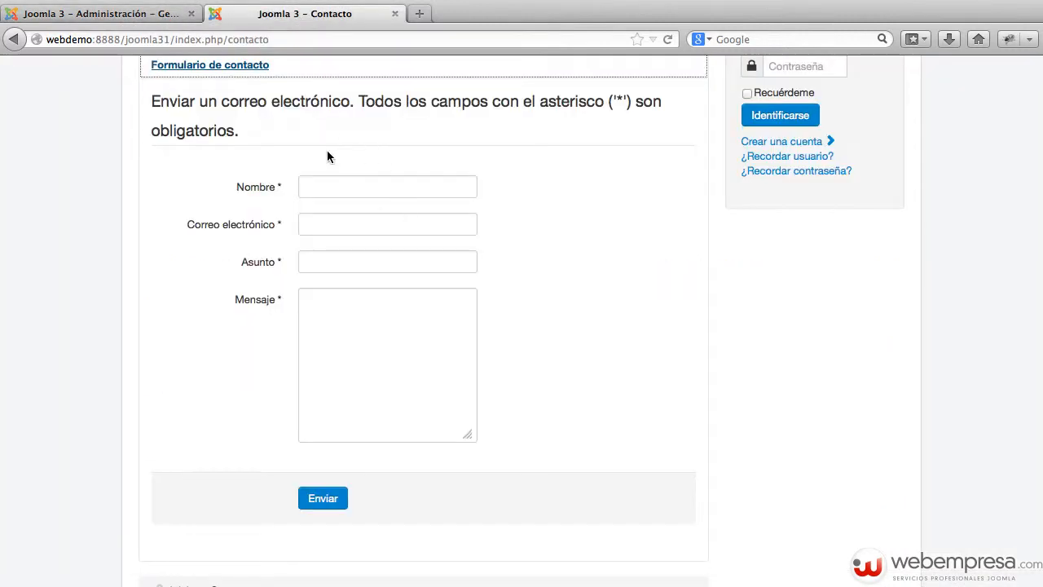
Expand the Contacto and Formulario de contacto sections on the public page to review them
{"action": "scroll", "coordinate": [321, 163], "scroll_direction": "up", "scroll_amount": 3}
{"action": "left_click", "coordinate": [184, 154]}
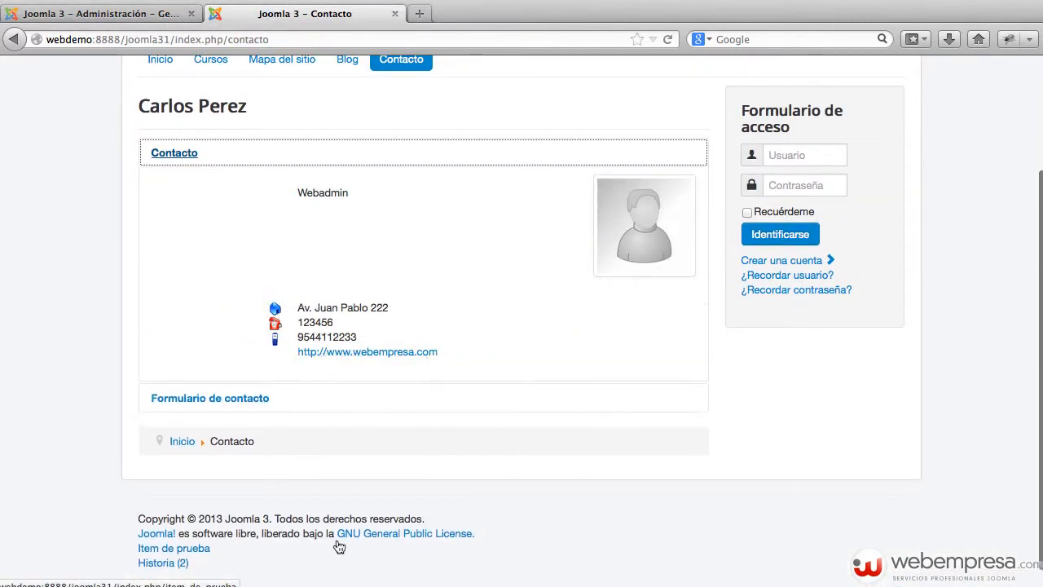
{"action": "left_click", "coordinate": [206, 398]}
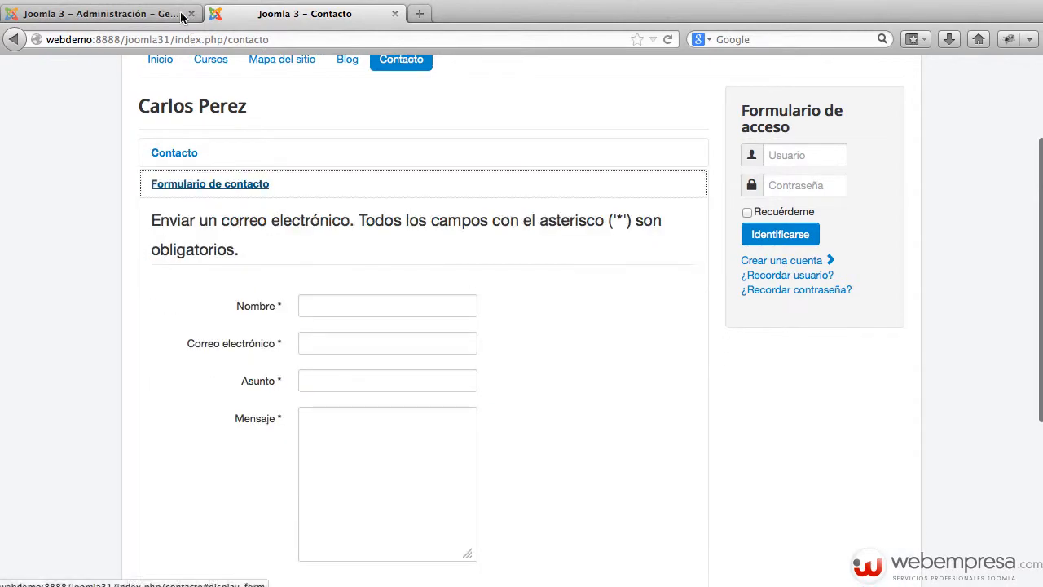
{"action": "left_click", "coordinate": [181, 15]}
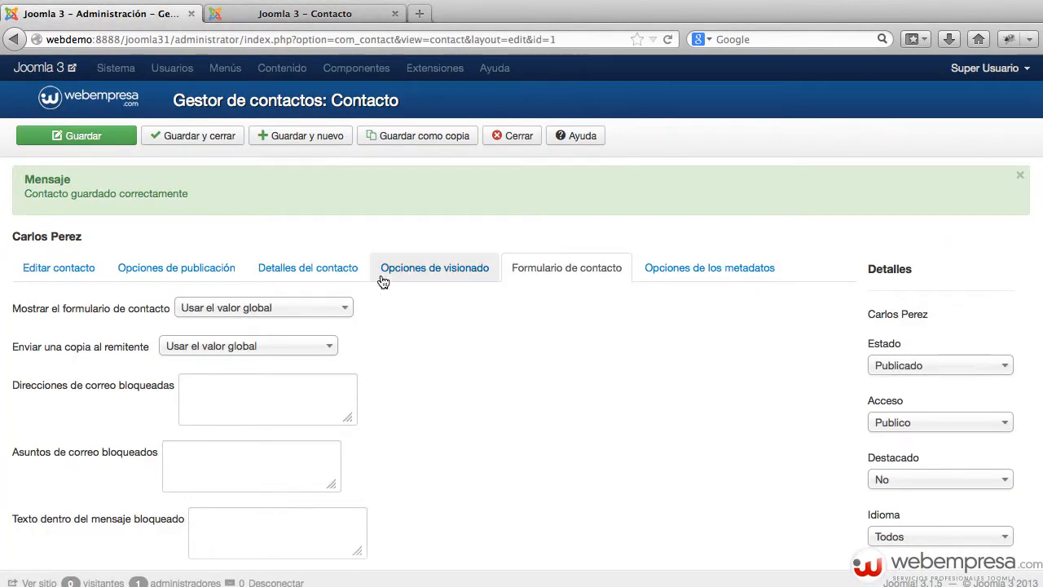
Set the contact's Formato in Opciones de visionado to Pestaña and save
{"action": "left_click", "coordinate": [422, 273]}
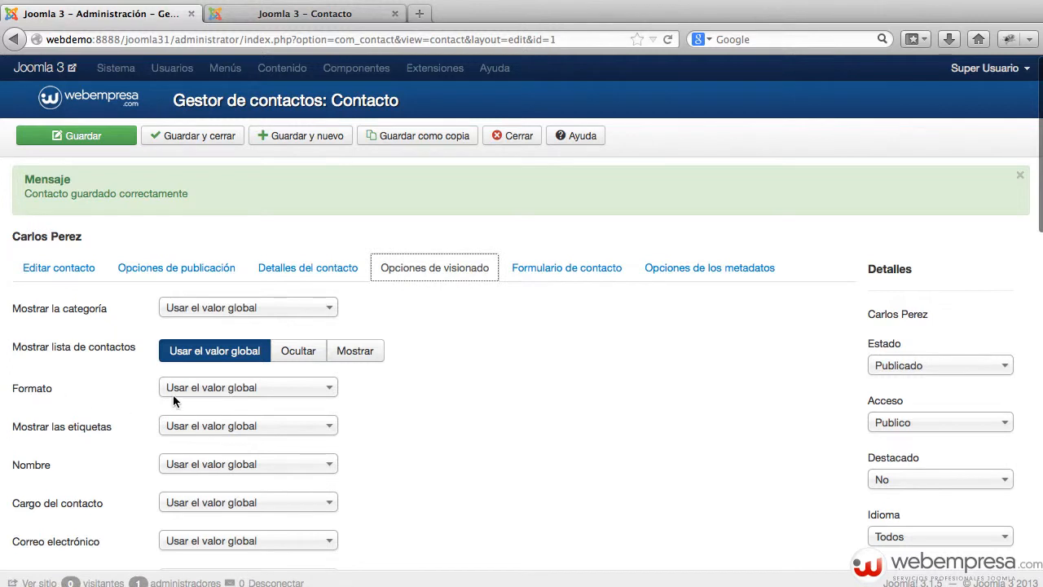
{"action": "left_click", "coordinate": [284, 390]}
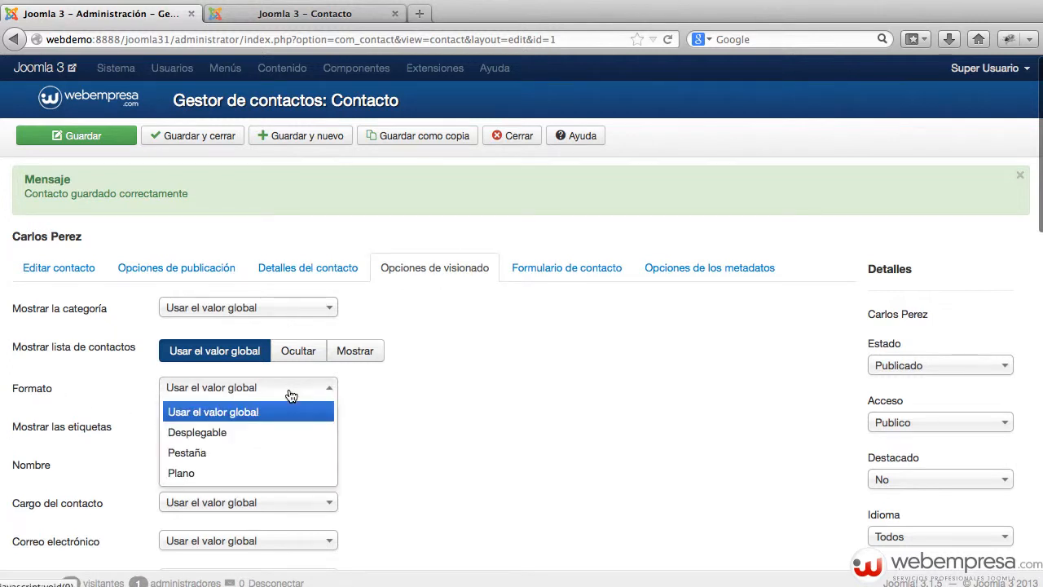
{"action": "left_click", "coordinate": [242, 453]}
{"action": "left_click", "coordinate": [111, 140]}
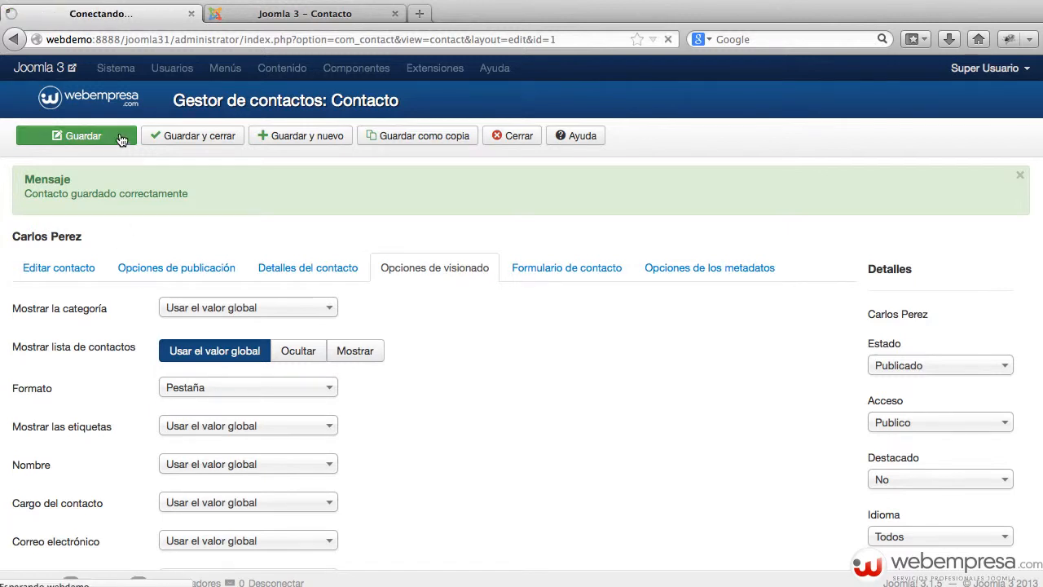
{"action": "left_click", "coordinate": [297, 16]}
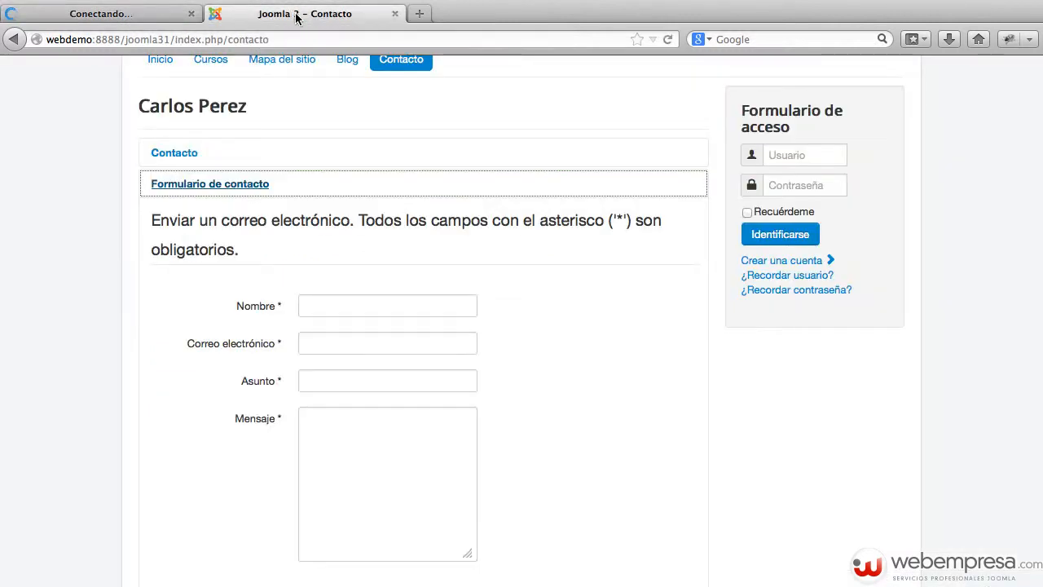
Reload the public contact page and check the new Formulario de contacto tab
{"action": "left_click", "coordinate": [412, 71]}
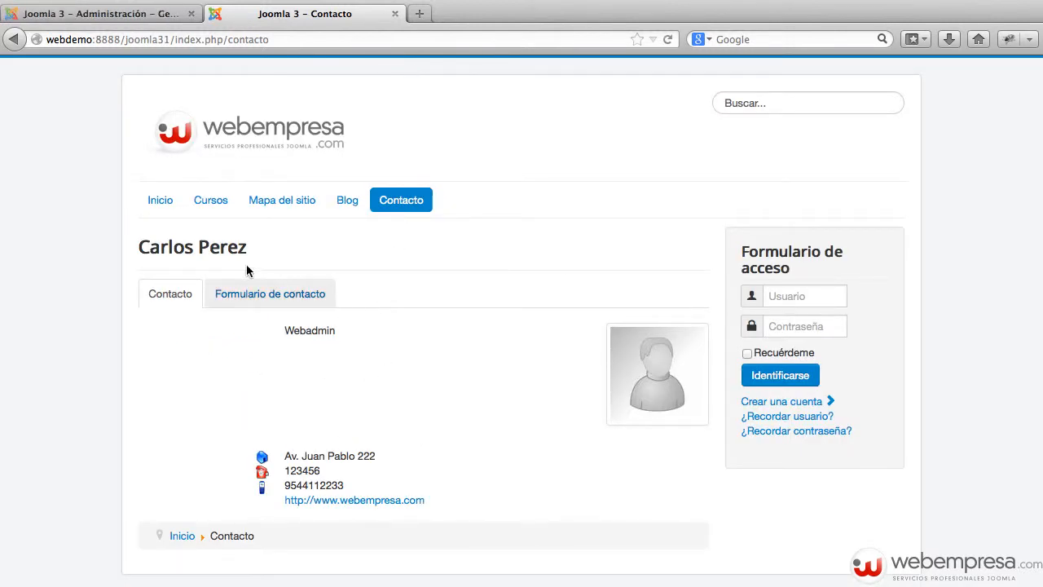
{"action": "left_click", "coordinate": [248, 295]}
{"action": "scroll", "coordinate": [535, 395], "scroll_direction": "down", "scroll_amount": 3}
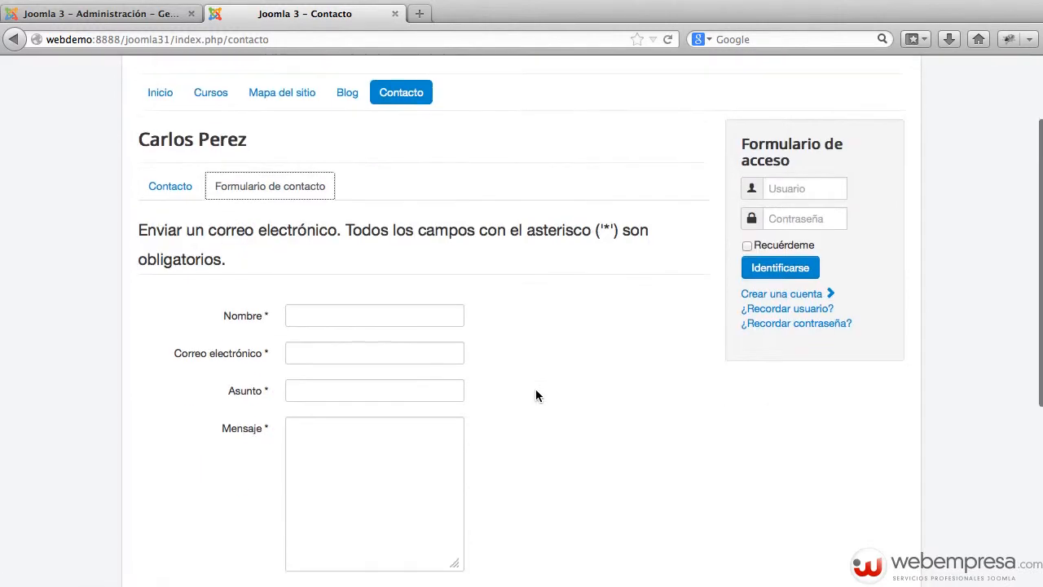
{"action": "left_click", "coordinate": [122, 14]}
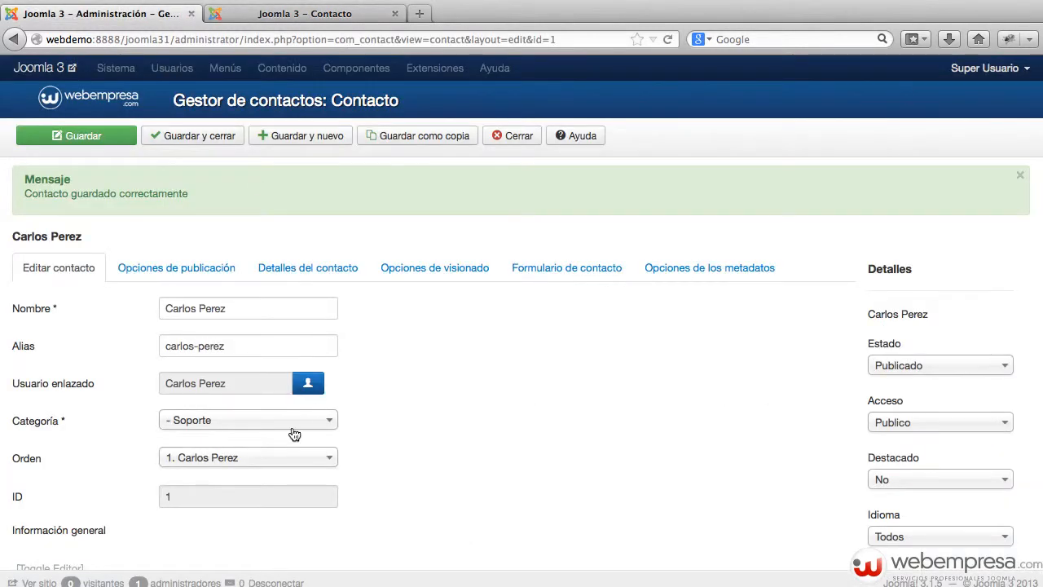
Change the contact's Formato to Plano, leaving the category unchanged, and save
{"action": "left_click", "coordinate": [287, 422]}
{"action": "left_click", "coordinate": [477, 410]}
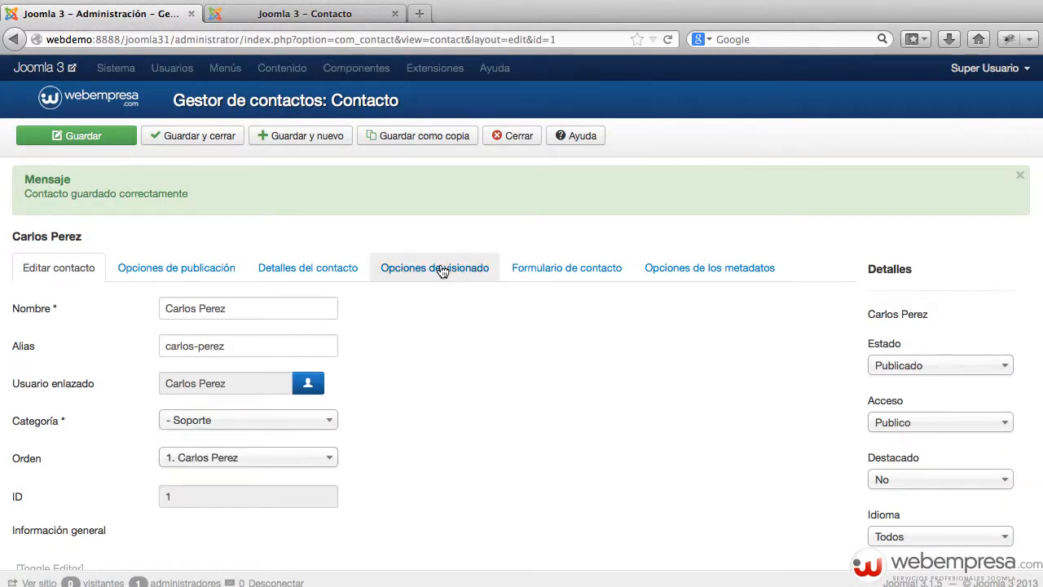
{"action": "left_click", "coordinate": [434, 267]}
{"action": "left_click", "coordinate": [263, 393]}
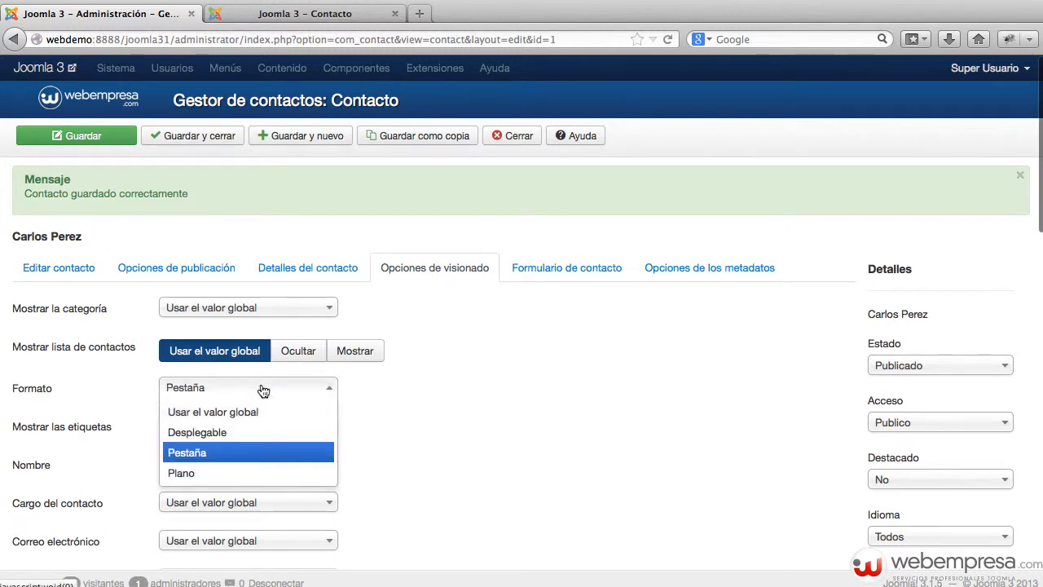
{"action": "left_click", "coordinate": [245, 409]}
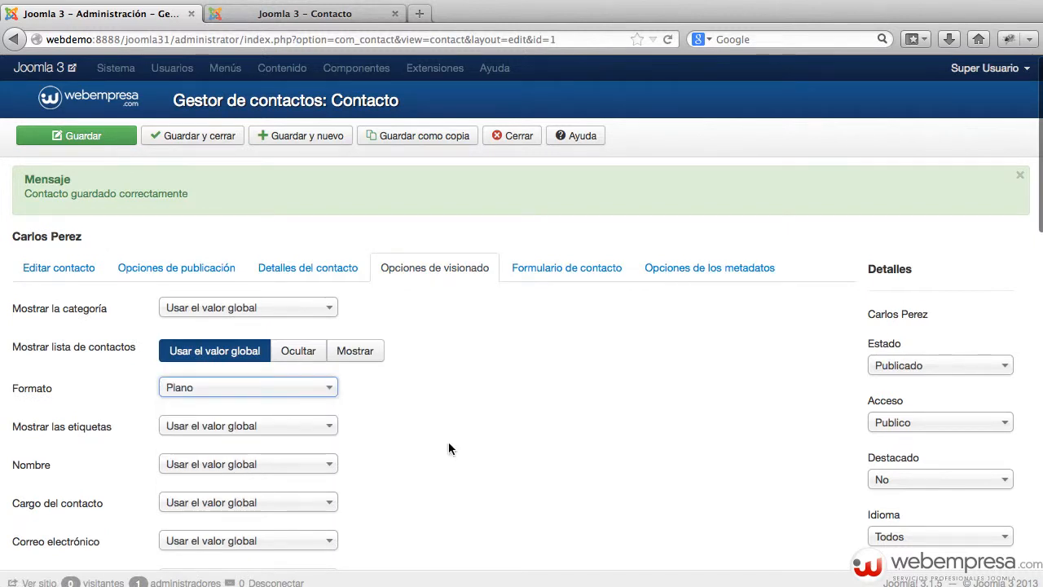
{"action": "left_click", "coordinate": [128, 142]}
Reload the public contact page to confirm details and form appear stacked without tabs
{"action": "left_click", "coordinate": [298, 15]}
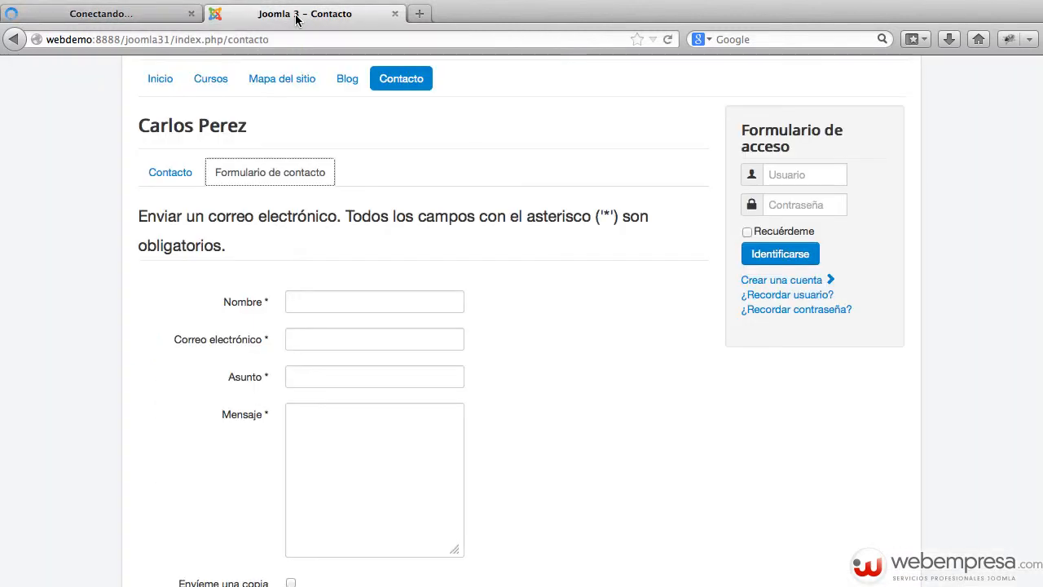
{"action": "key", "text": "super+r"}
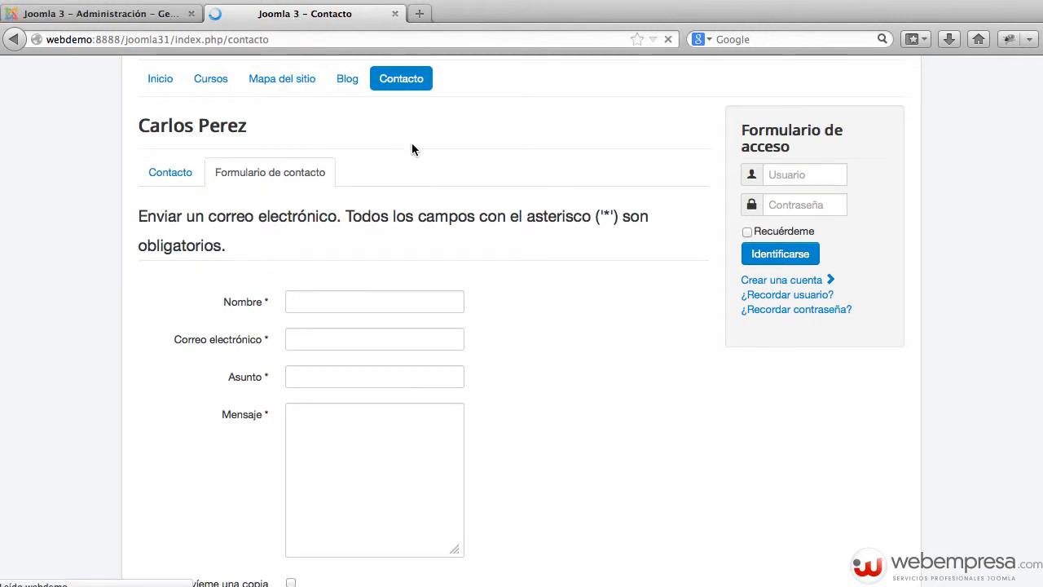
{"action": "scroll", "coordinate": [464, 183], "scroll_direction": "down", "scroll_amount": 1}
{"action": "scroll", "coordinate": [463, 188], "scroll_direction": "down", "scroll_amount": 5}
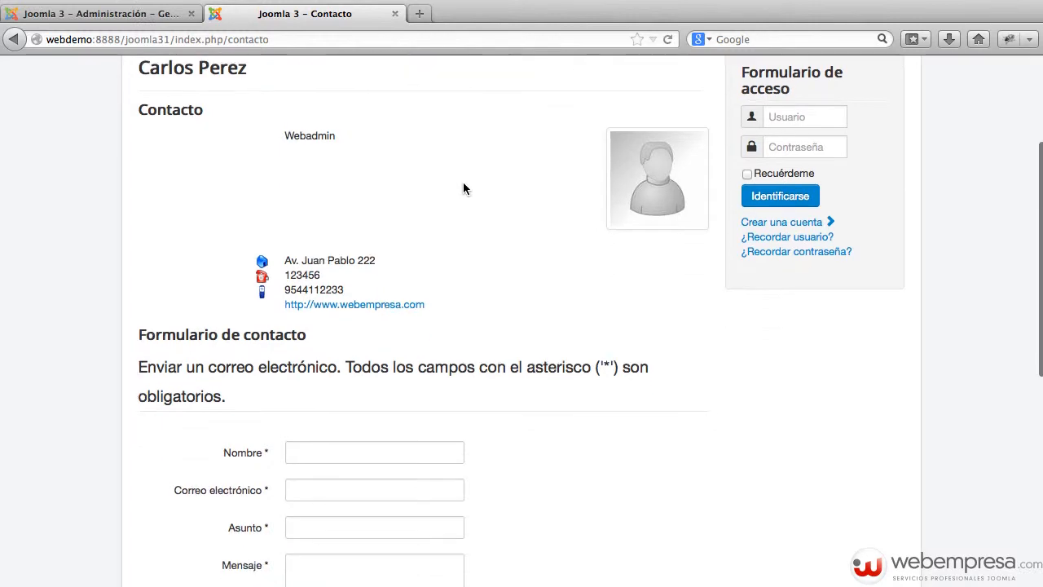
{"action": "scroll", "coordinate": [456, 189], "scroll_direction": "up", "scroll_amount": 2}
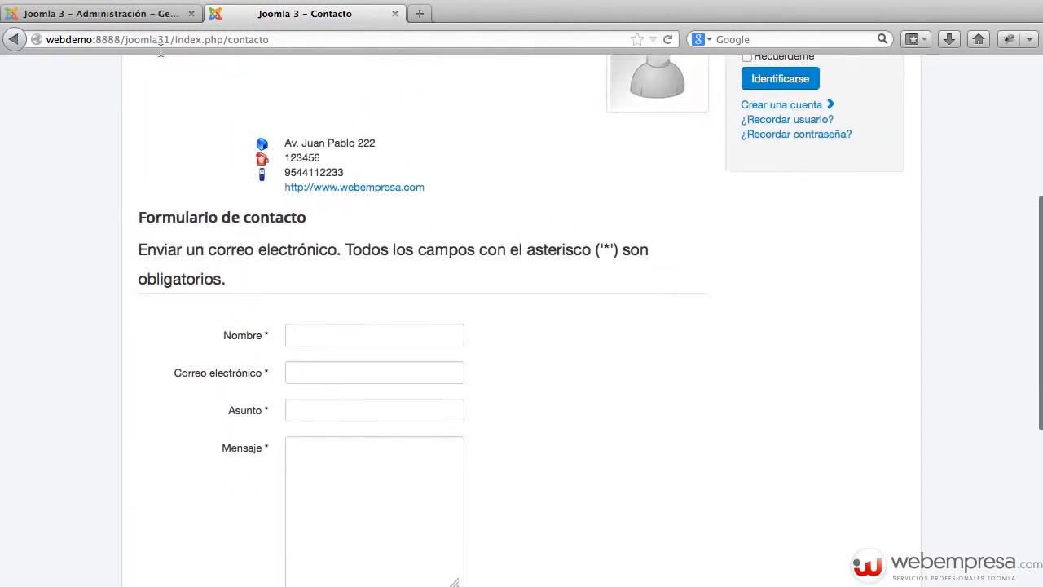
{"action": "left_click", "coordinate": [158, 14]}
Reset the contact's Formato to Usar el valor global and save and close
{"action": "left_click", "coordinate": [341, 272]}
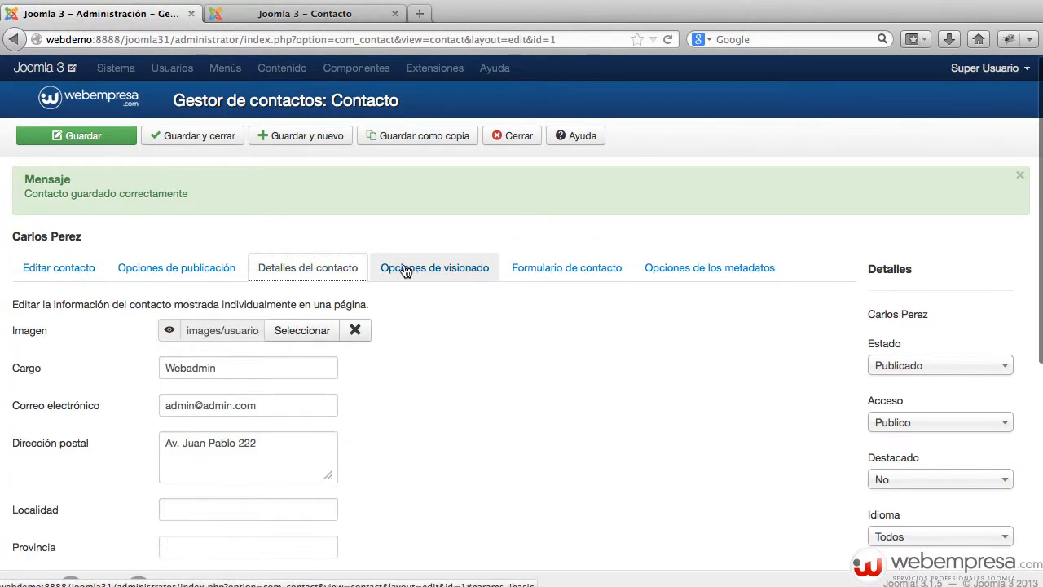
{"action": "left_click", "coordinate": [410, 270]}
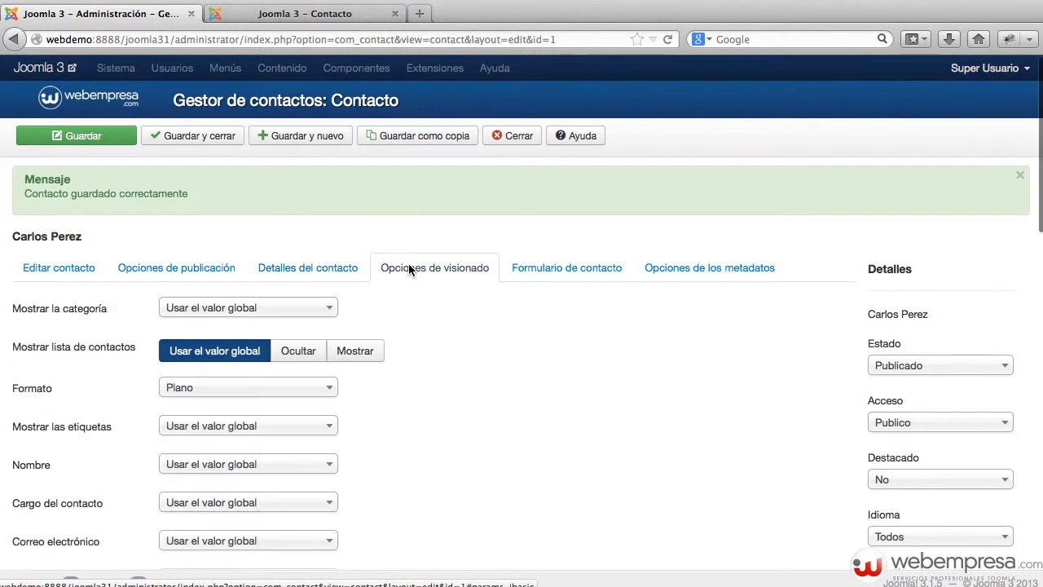
{"action": "left_click", "coordinate": [236, 386]}
{"action": "left_click", "coordinate": [232, 411]}
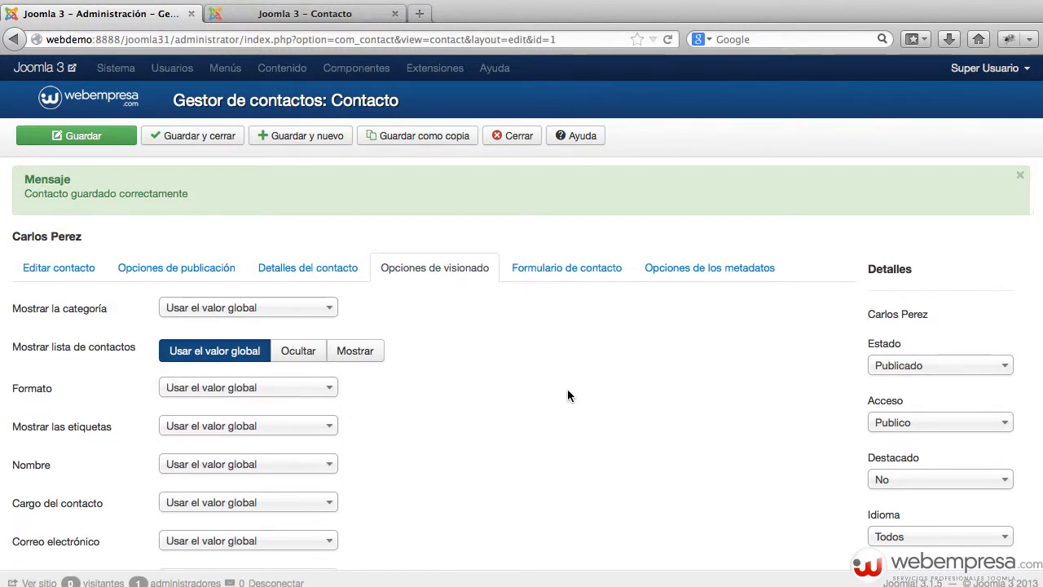
{"action": "left_click", "coordinate": [218, 135]}
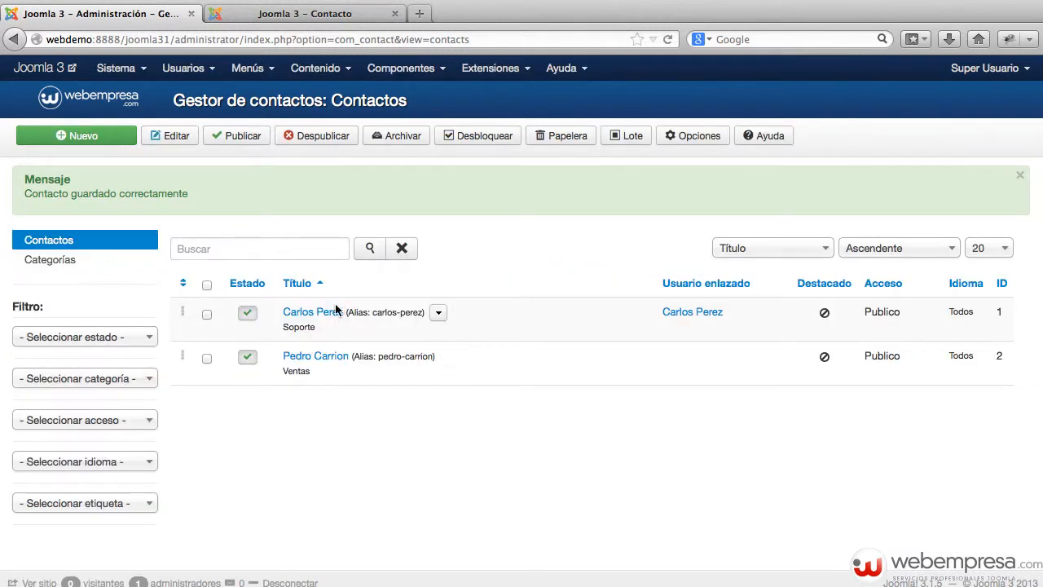
Open the Contacts component Options, compare the Iconos settings with the site page, then view Categoría
{"action": "left_click", "coordinate": [713, 133]}
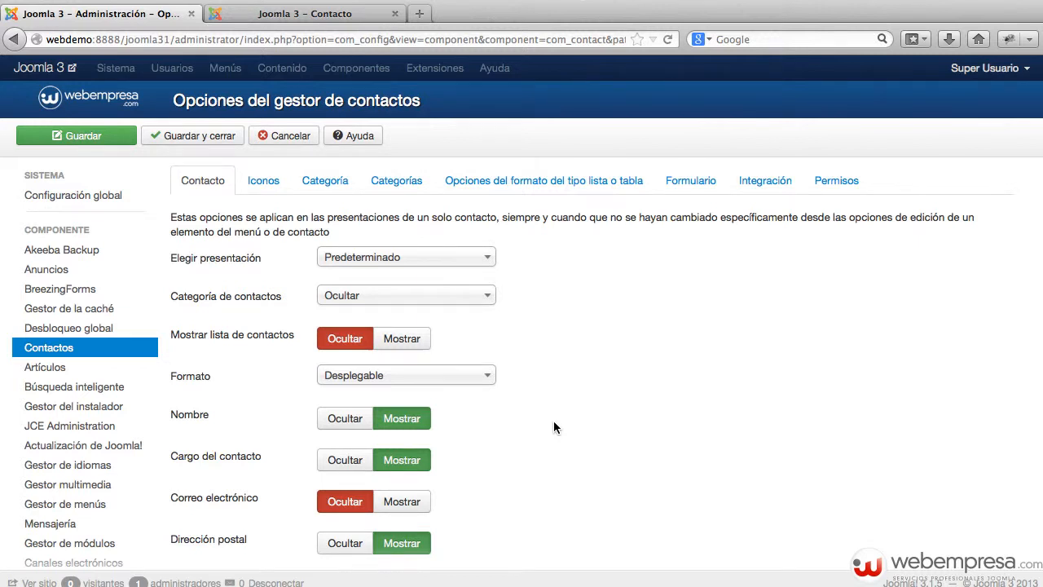
{"action": "left_click", "coordinate": [261, 189]}
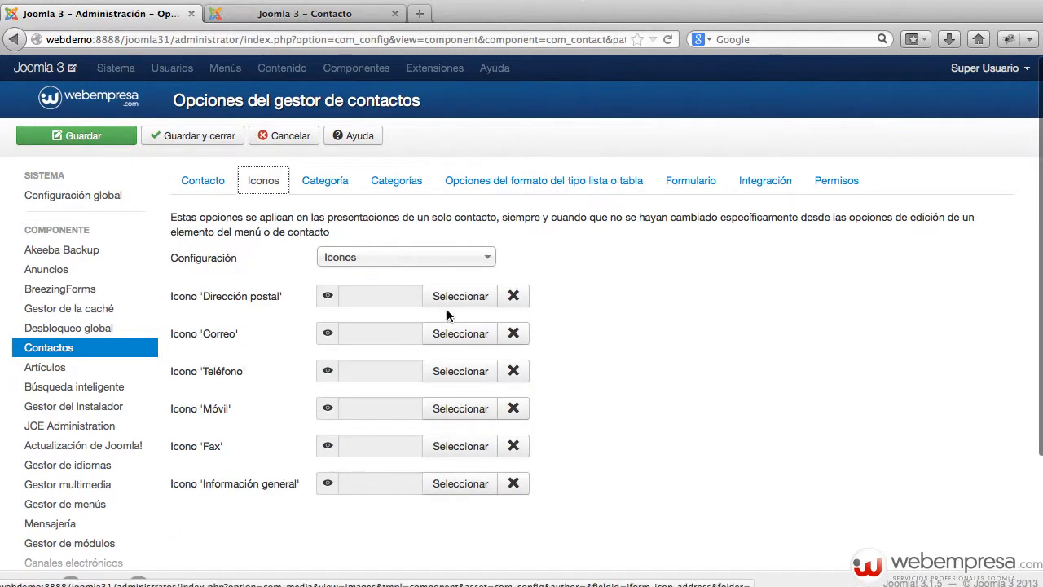
{"action": "left_click", "coordinate": [311, 13]}
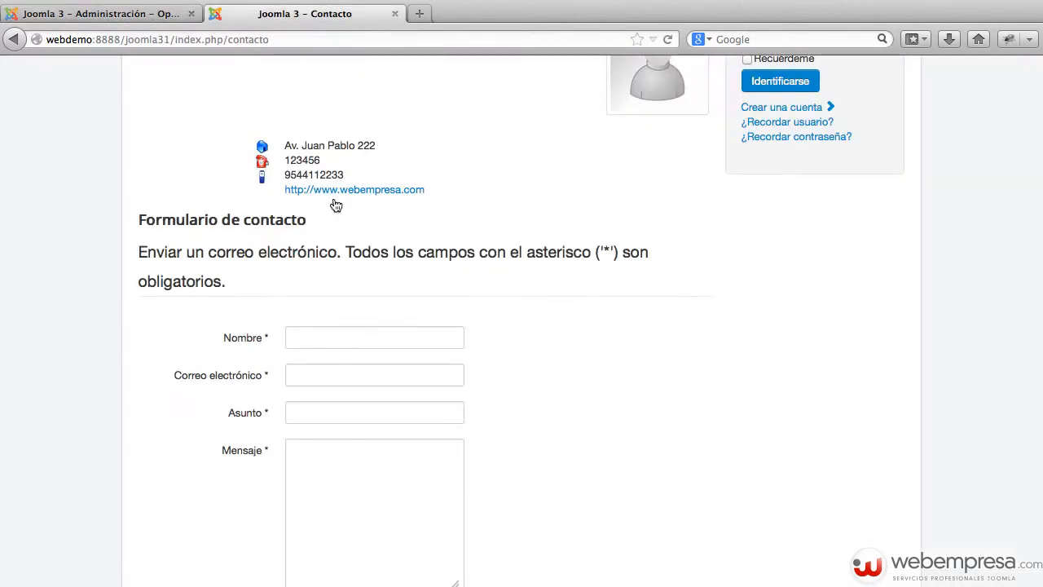
{"action": "left_click", "coordinate": [198, 14]}
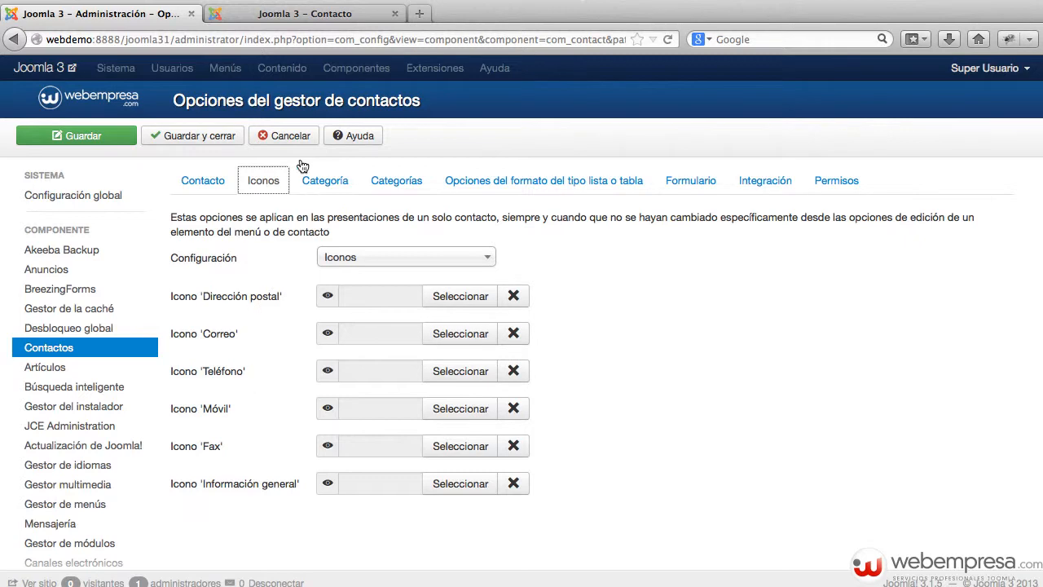
{"action": "left_click", "coordinate": [284, 7]}
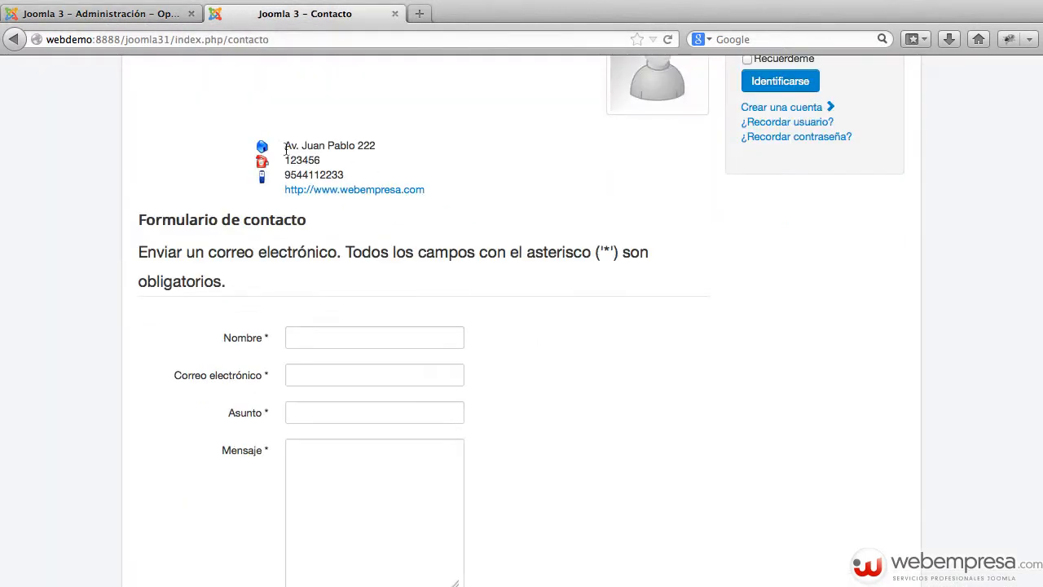
{"action": "left_click", "coordinate": [176, 15]}
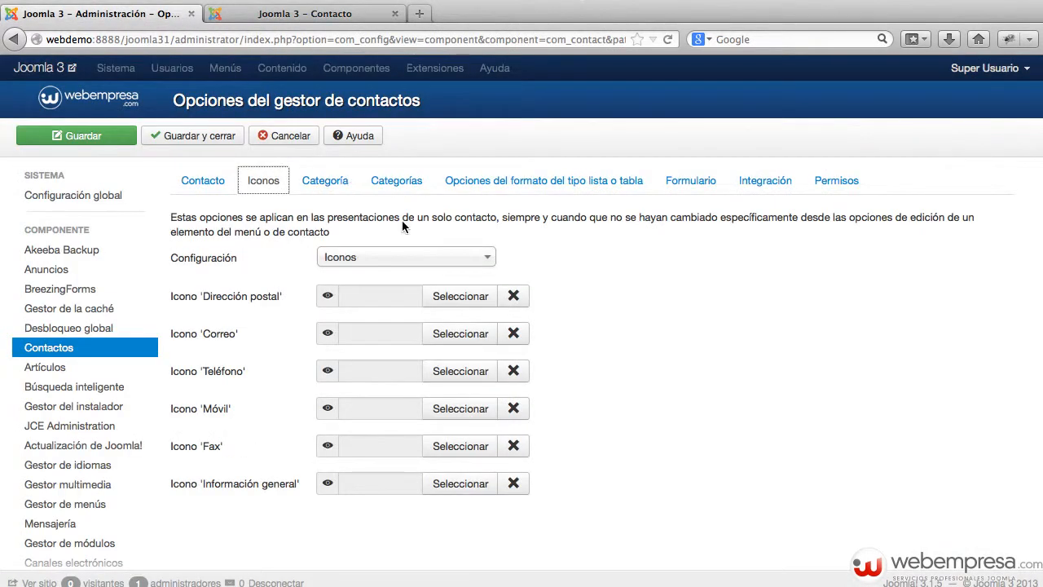
{"action": "left_click", "coordinate": [325, 181]}
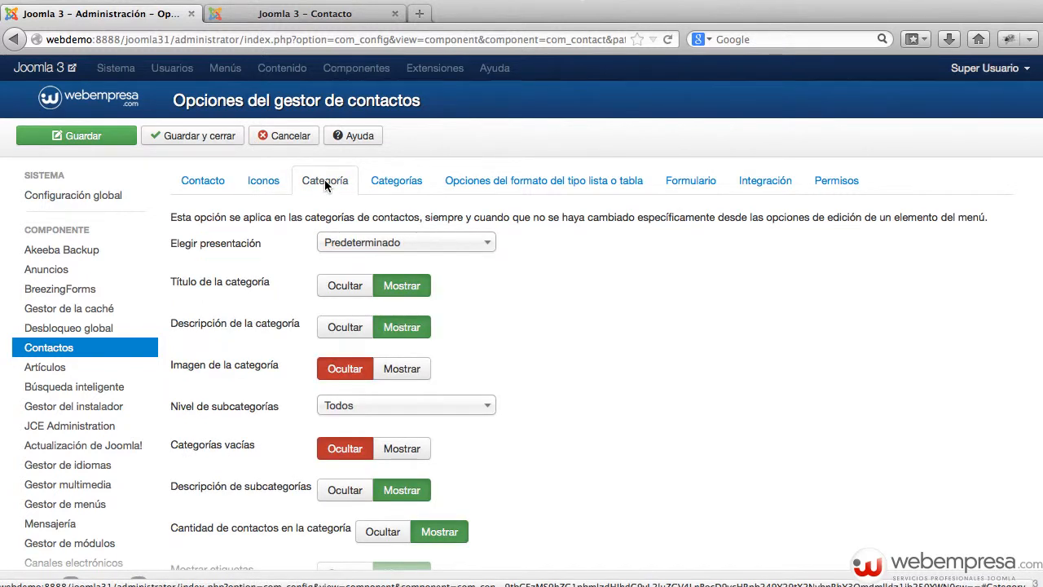
Review the Categorías options, then show the Opciones del formato del tipo lista o tabla
{"action": "left_click", "coordinate": [394, 187]}
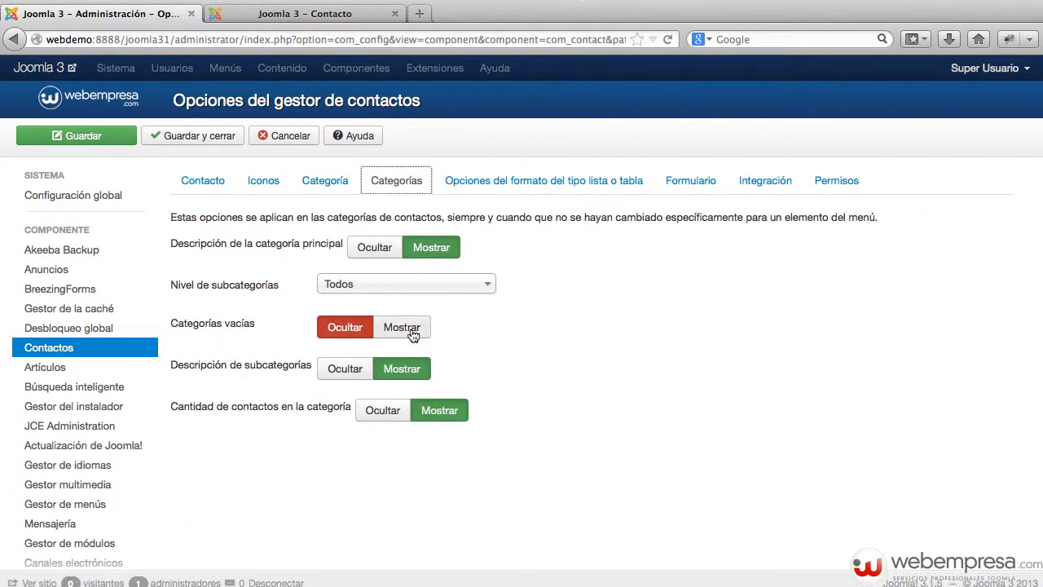
{"action": "scroll", "coordinate": [494, 266], "scroll_direction": "down", "scroll_amount": 1}
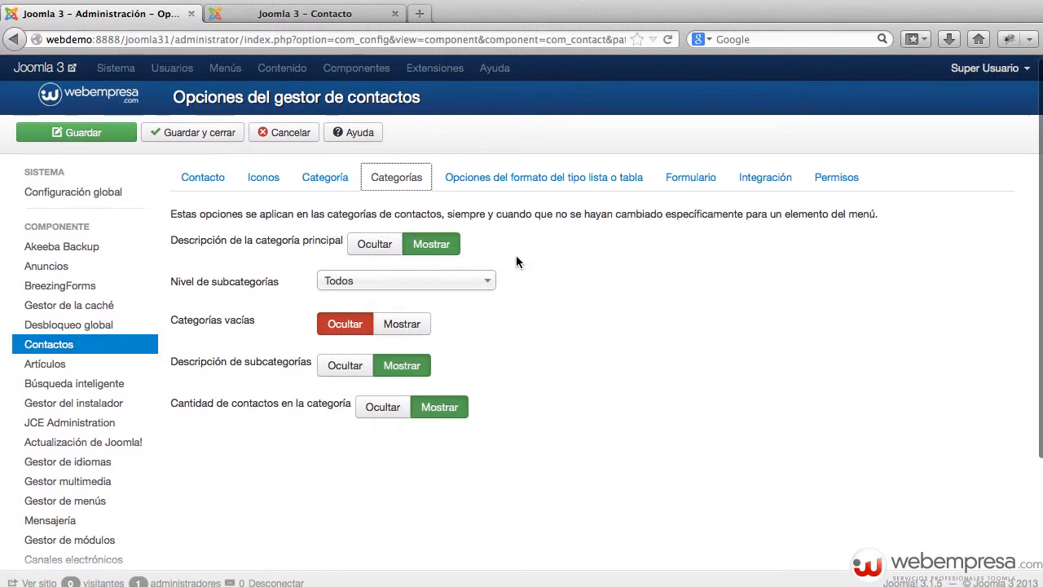
{"action": "scroll", "coordinate": [516, 178], "scroll_direction": "down", "scroll_amount": 1}
{"action": "left_click", "coordinate": [515, 173]}
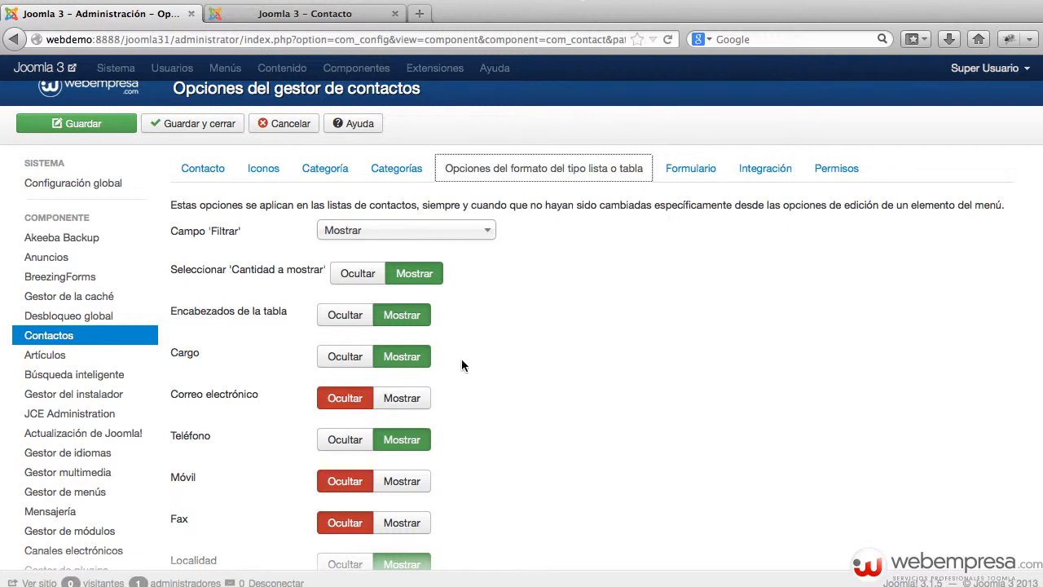
Compare the list/table format options with the site's contact page, then view the Formulario settings
{"action": "scroll", "coordinate": [453, 368], "scroll_direction": "down", "scroll_amount": 3}
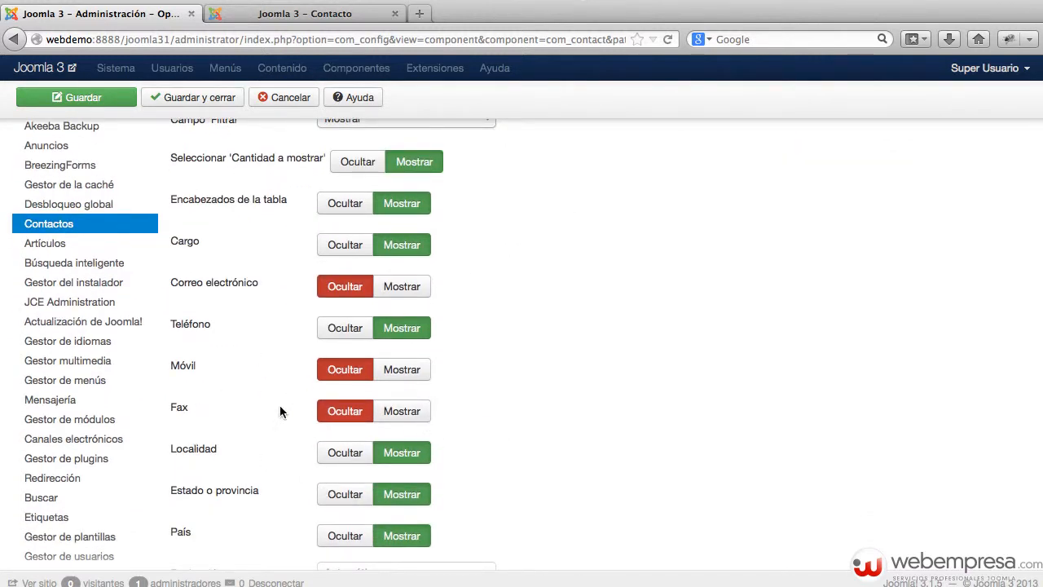
{"action": "scroll", "coordinate": [511, 399], "scroll_direction": "down", "scroll_amount": 2}
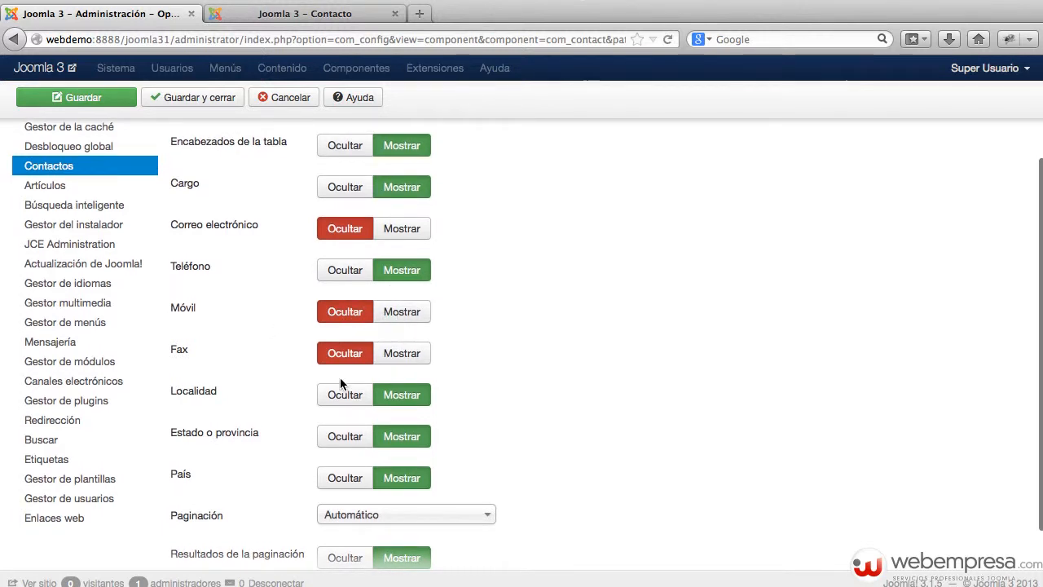
{"action": "scroll", "coordinate": [340, 383], "scroll_direction": "down", "scroll_amount": 3}
{"action": "scroll", "coordinate": [338, 383], "scroll_direction": "up", "scroll_amount": 1}
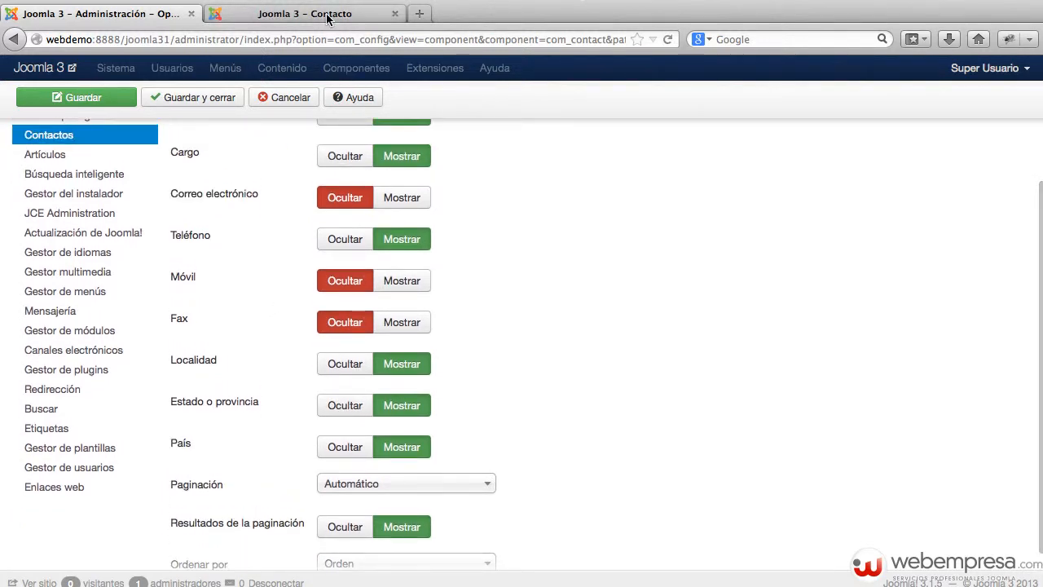
{"action": "left_click", "coordinate": [330, 19]}
{"action": "scroll", "coordinate": [663, 432], "scroll_direction": "down", "scroll_amount": 1}
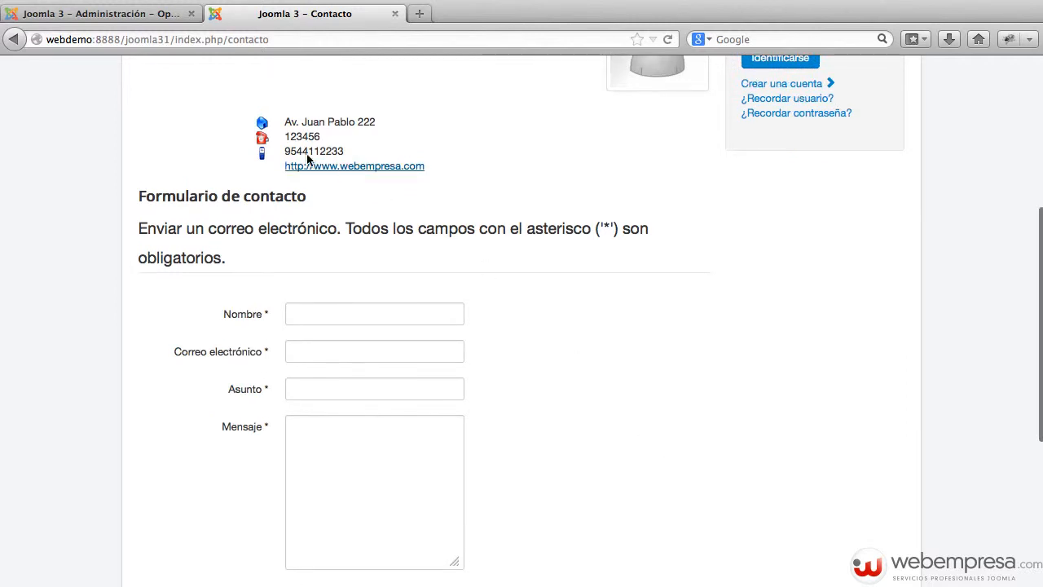
{"action": "left_click", "coordinate": [150, 25]}
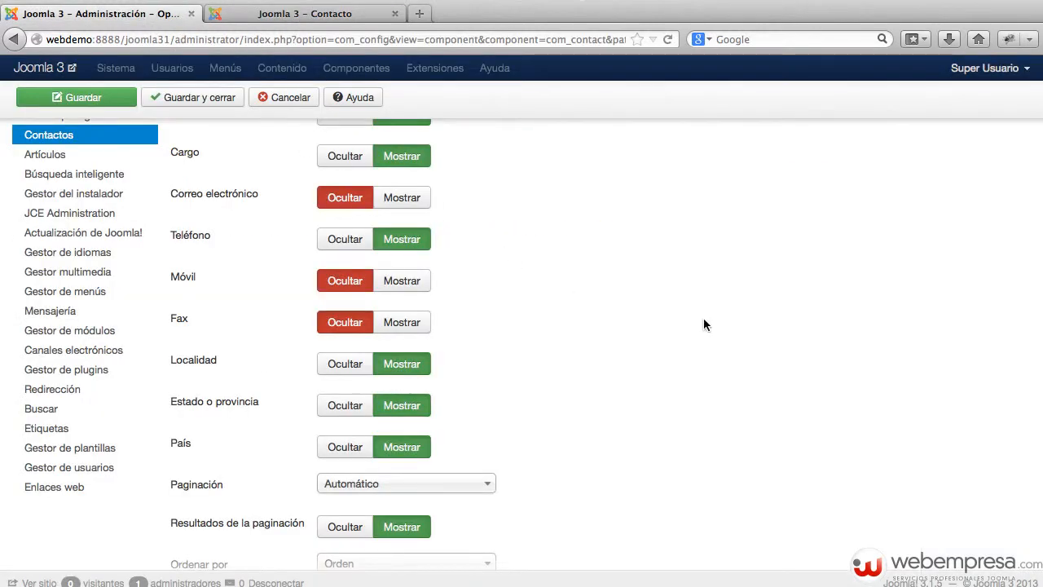
{"action": "scroll", "coordinate": [415, 278], "scroll_direction": "up", "scroll_amount": 2}
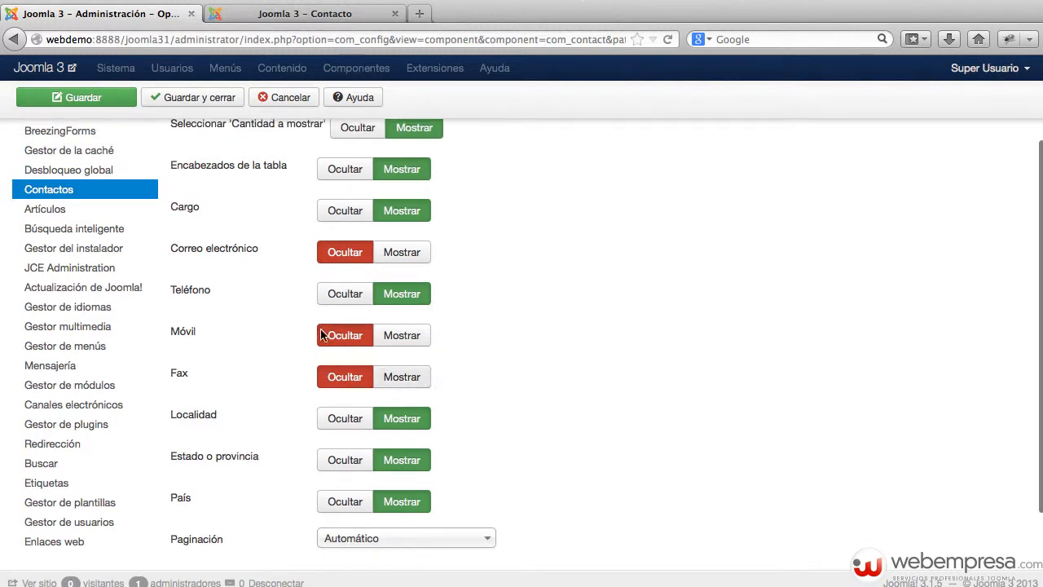
{"action": "scroll", "coordinate": [399, 340], "scroll_direction": "up", "scroll_amount": 5}
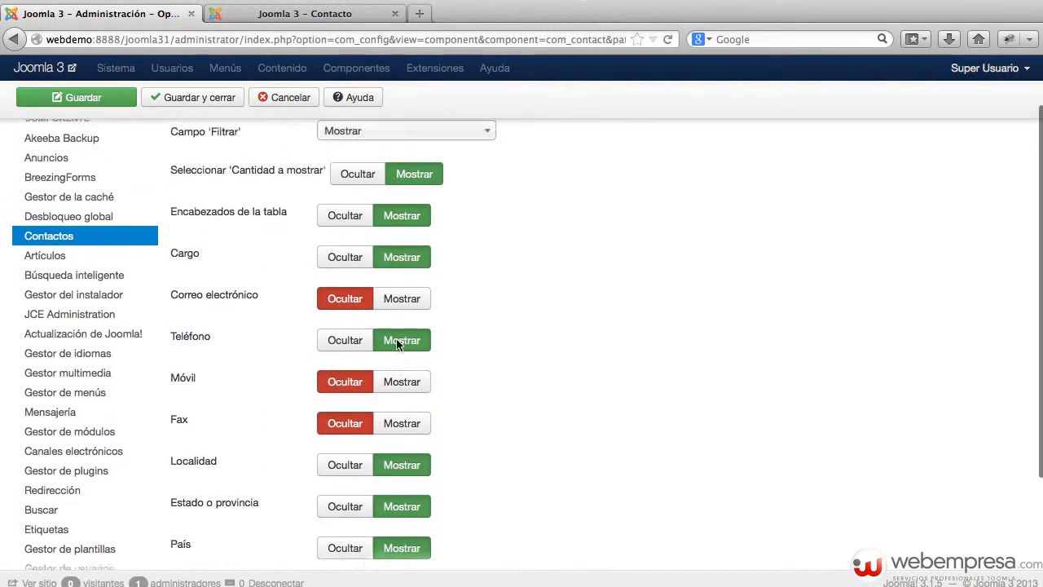
{"action": "left_click", "coordinate": [694, 179]}
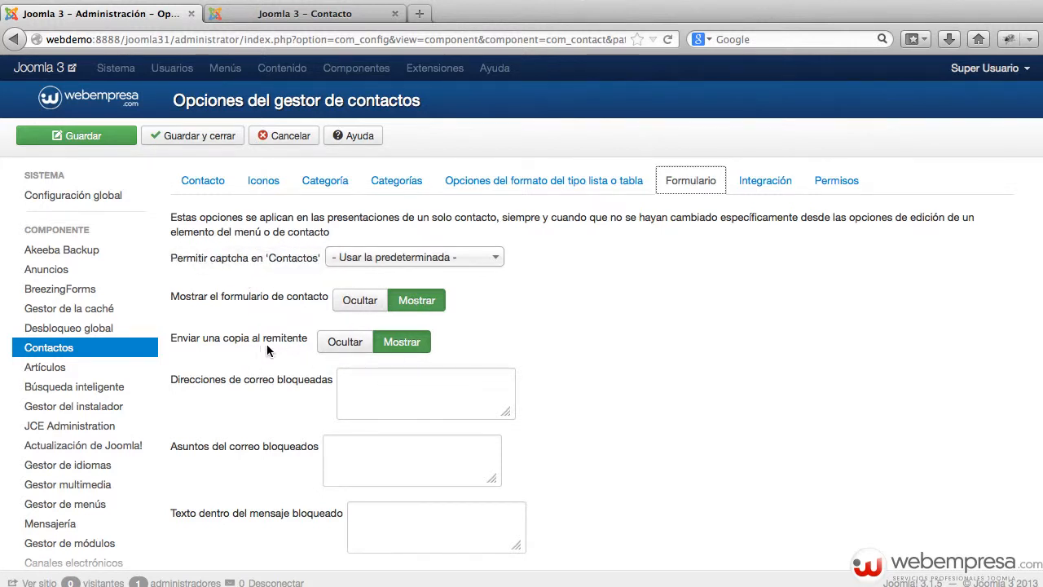
Glance at the Integración and Formulario settings, then cancel out of the Contacts Options unchanged
{"action": "left_click", "coordinate": [740, 188]}
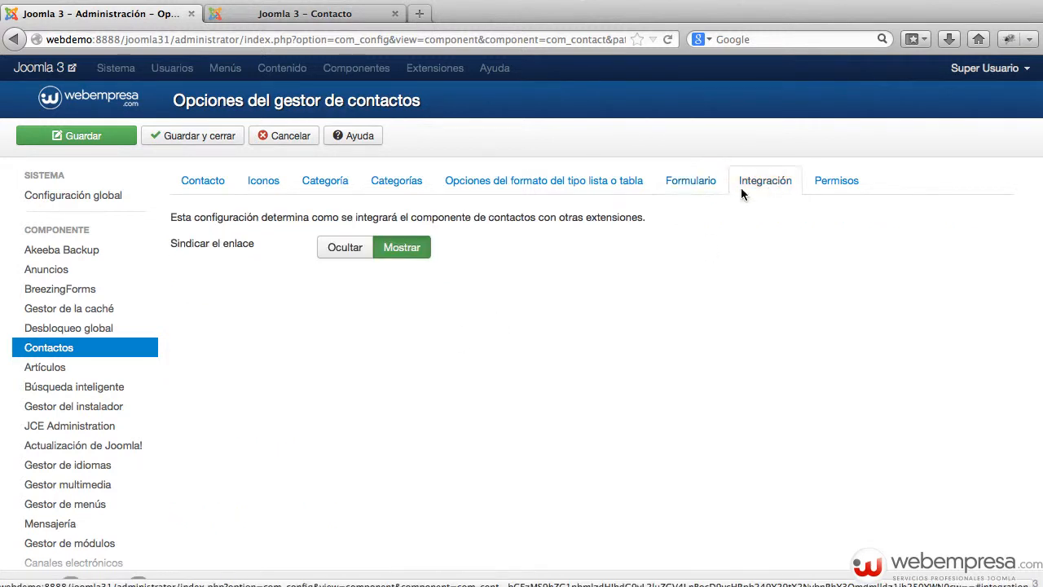
{"action": "left_click", "coordinate": [675, 188]}
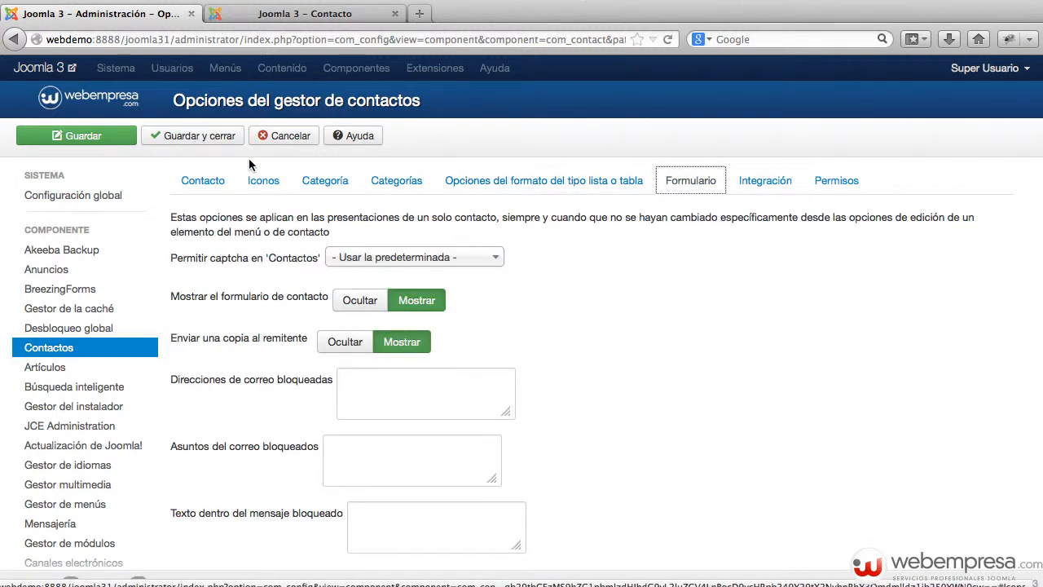
{"action": "left_click", "coordinate": [289, 146]}
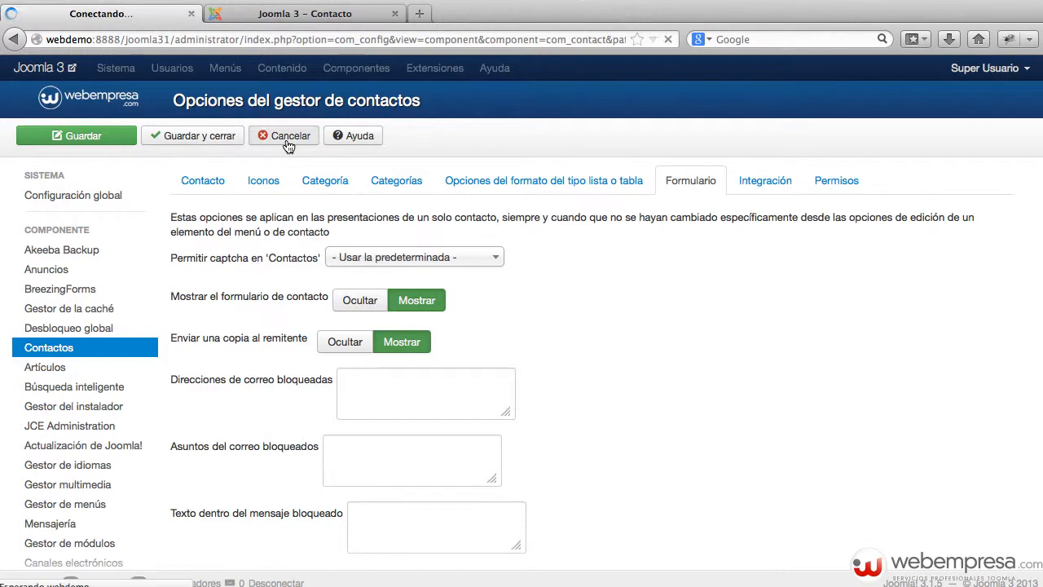